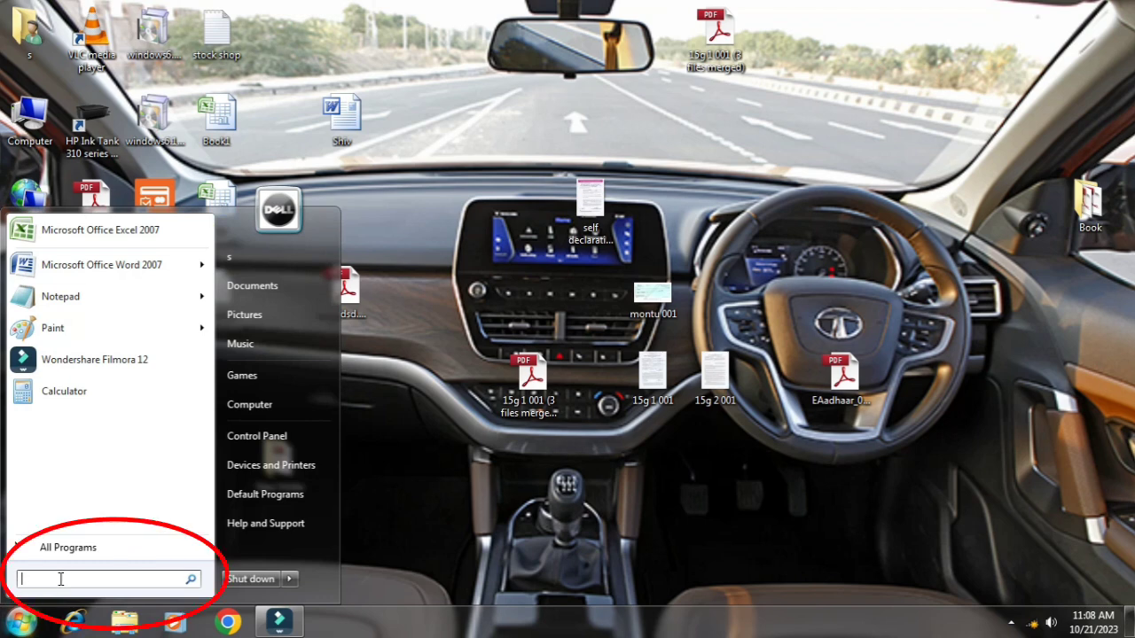
Search the computer's programs for "word" and open Microsoft Office Word 2007
type("wo")
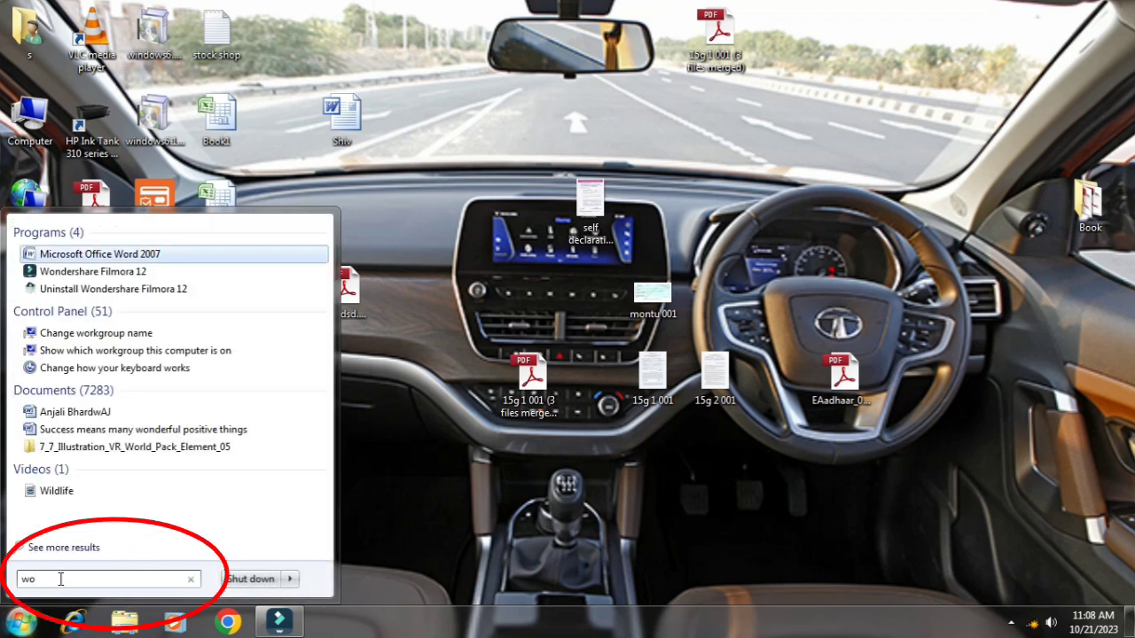
type("rd")
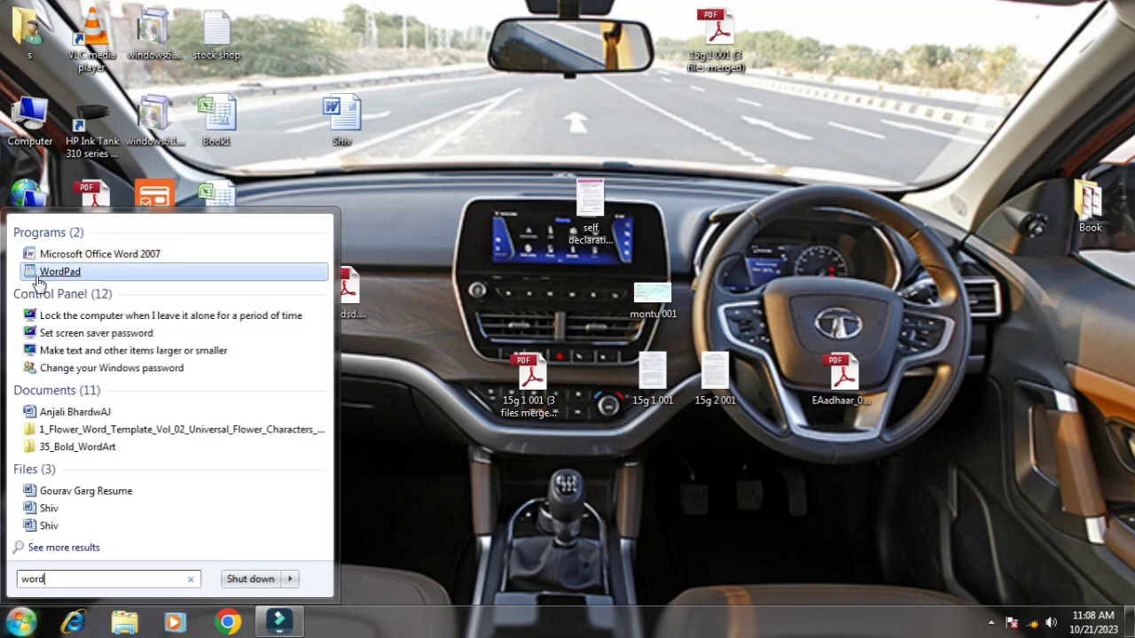
left_click(100, 259)
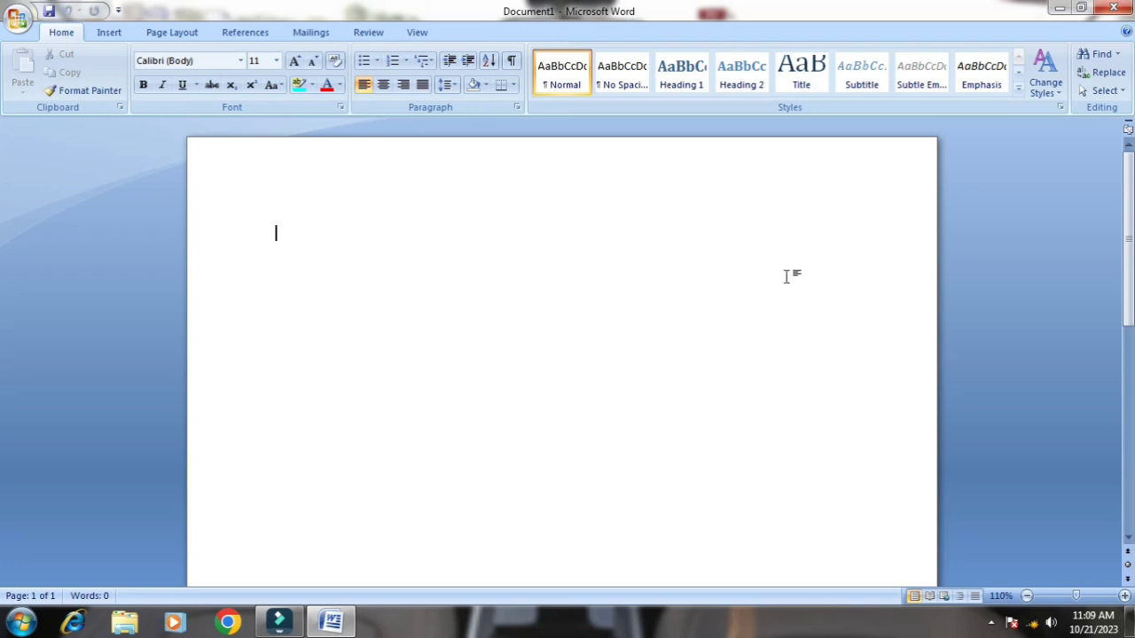
scroll(841, 348, "down", 5)
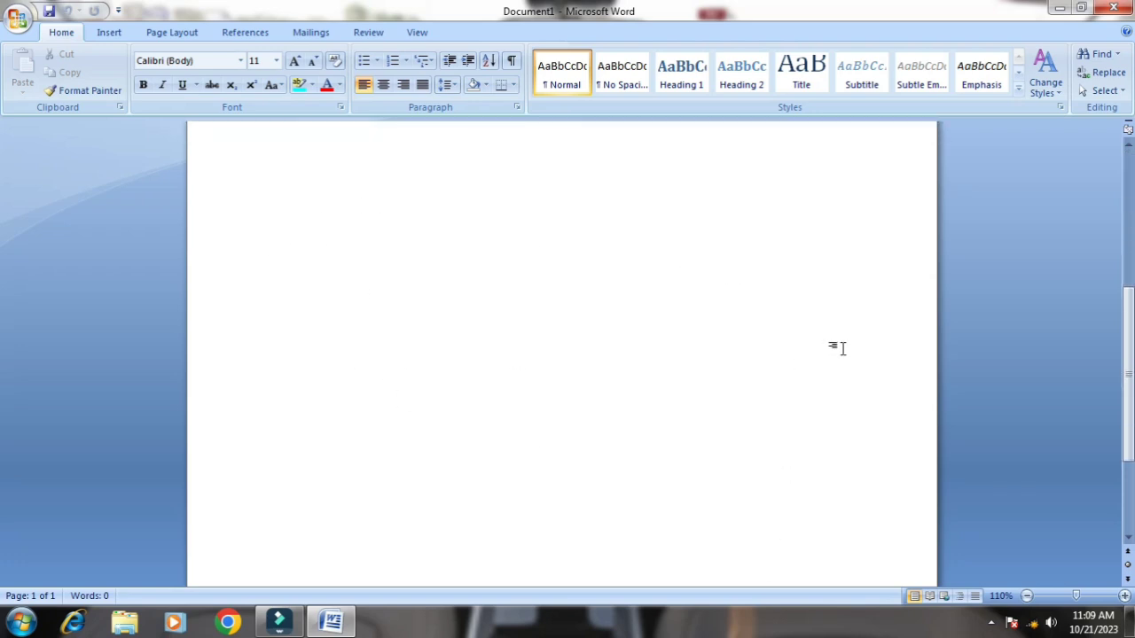
scroll(842, 347, "down", 1)
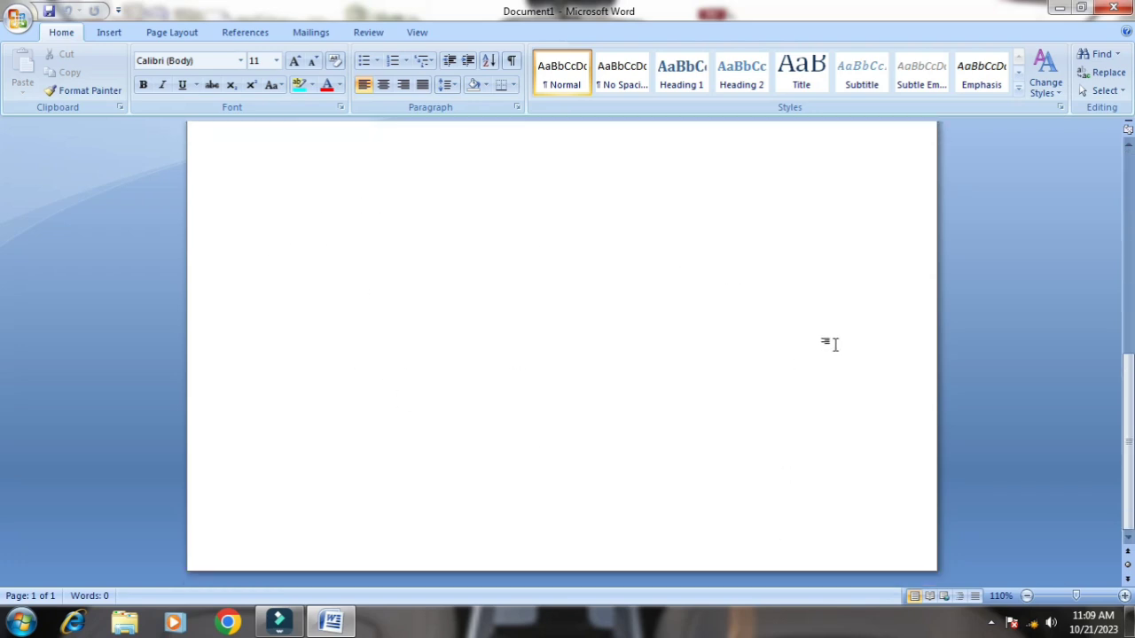
scroll(834, 343, "up", 6)
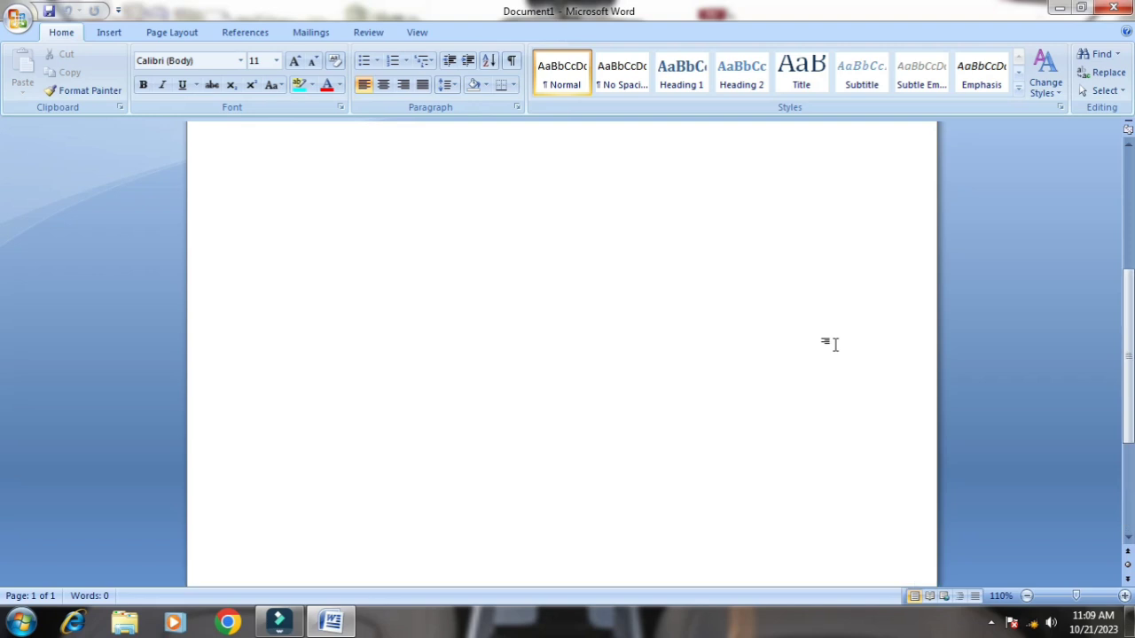
left_click(17, 21)
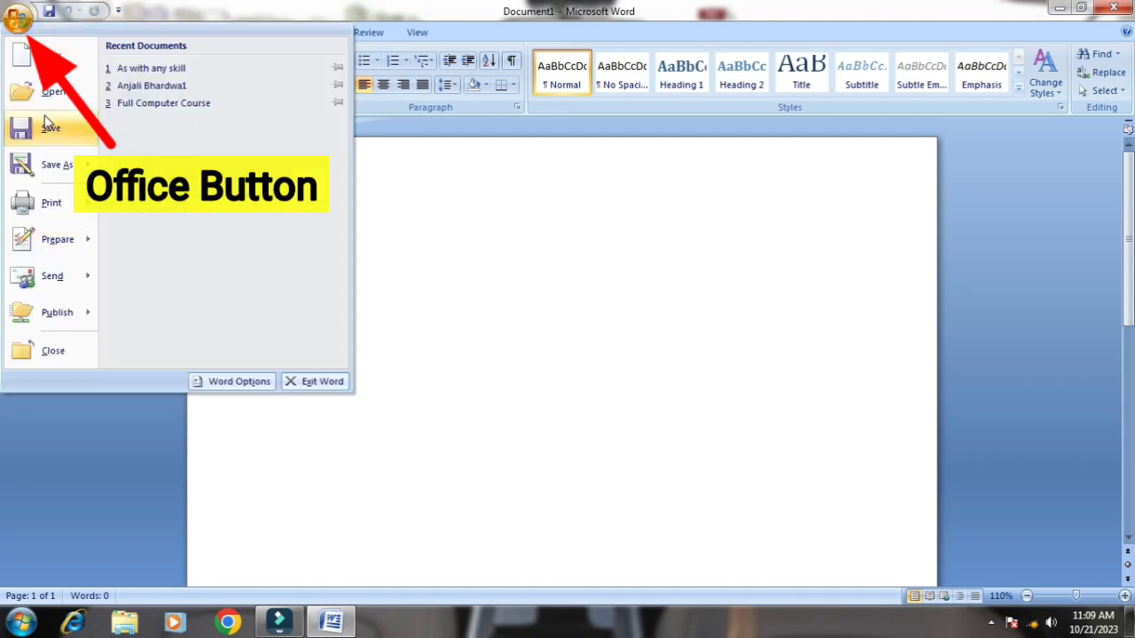
left_click(446, 208)
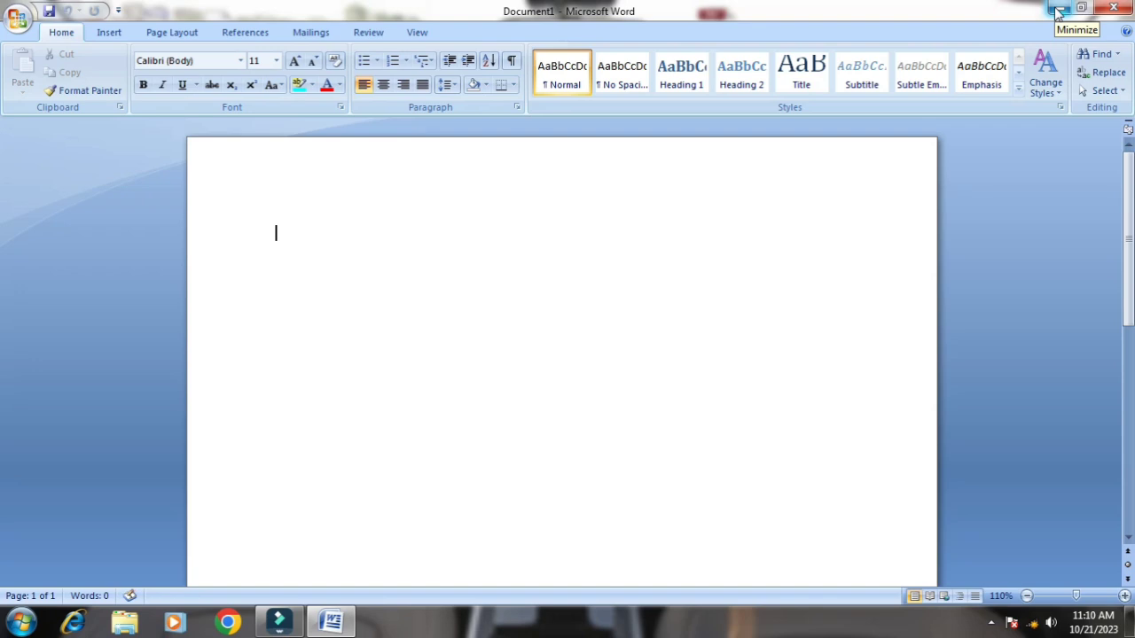
Zoom in on the blank page to 170%
left_click(1124, 597)
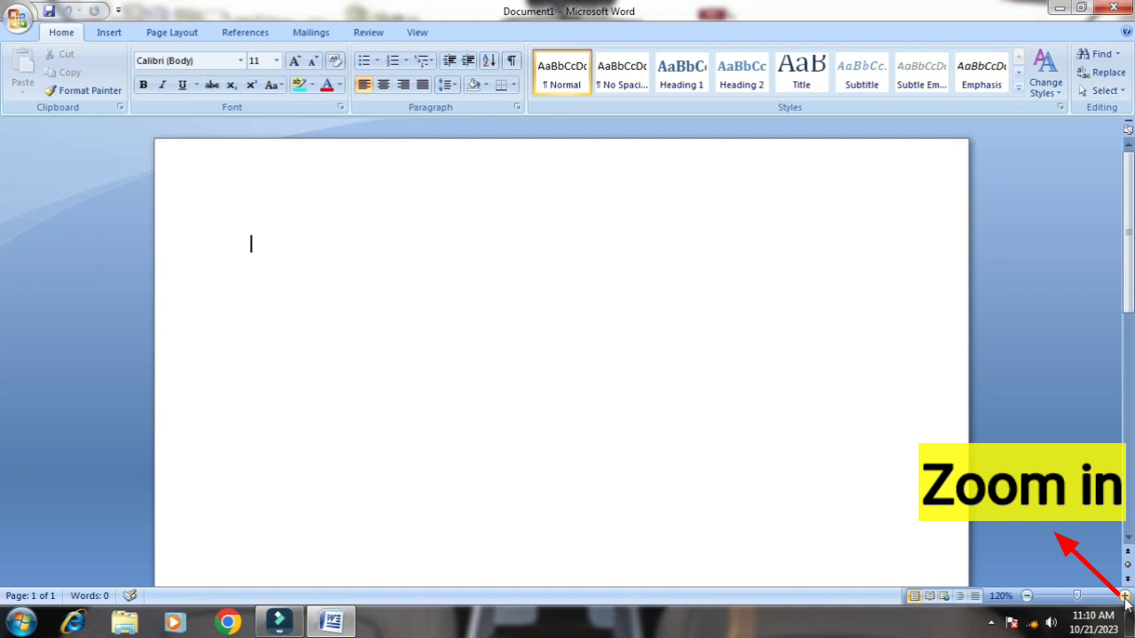
left_click(1125, 596)
left_click(1124, 597)
left_click(1125, 597)
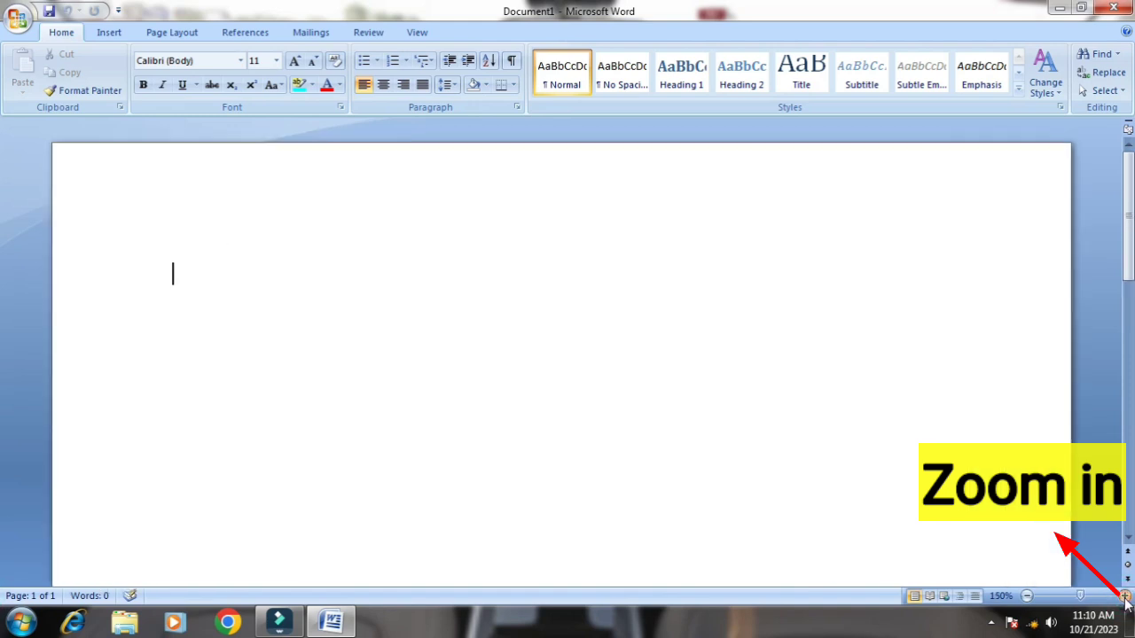
left_click(1124, 597)
left_click(1124, 597)
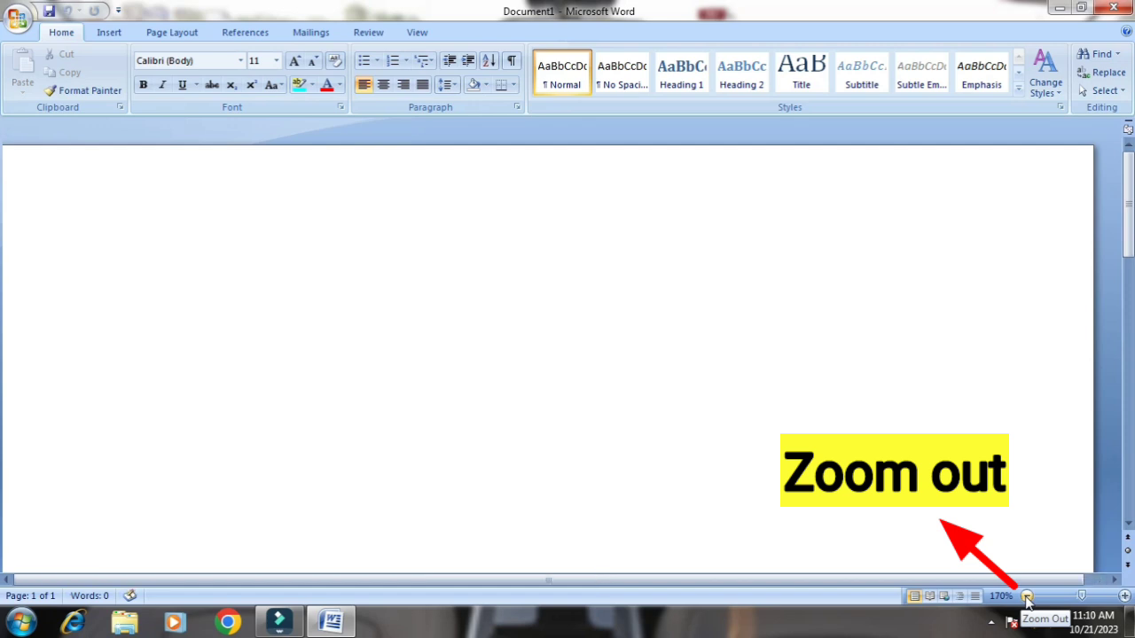
Zoom out on the blank page to 120%
left_click(1026, 597)
left_click(1026, 596)
left_click(1027, 597)
left_click(1026, 597)
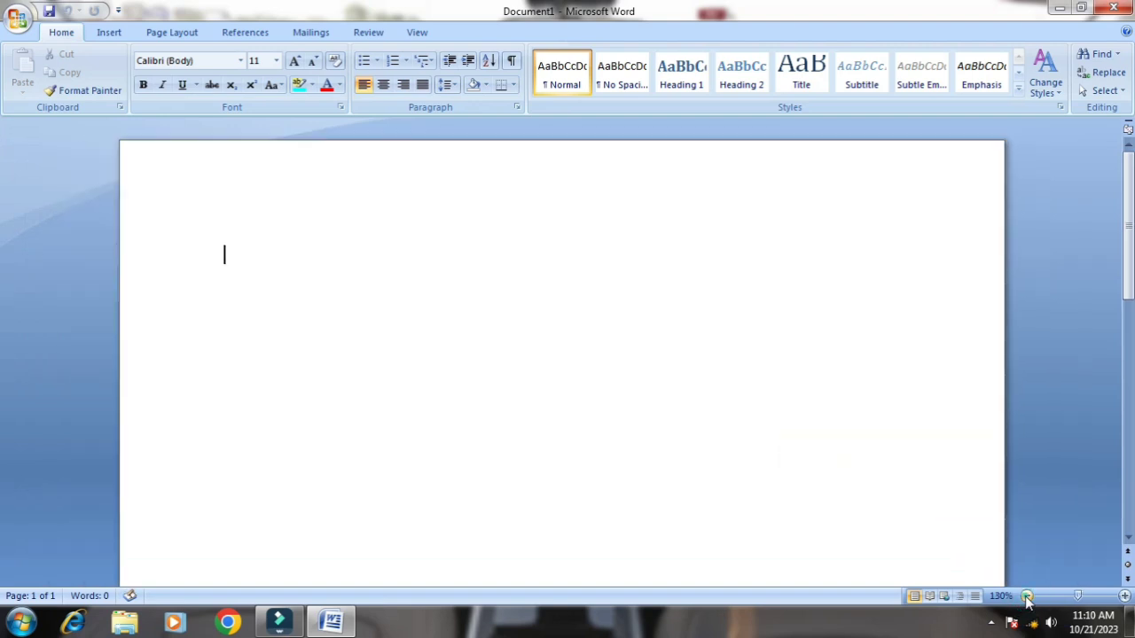
left_click(1027, 597)
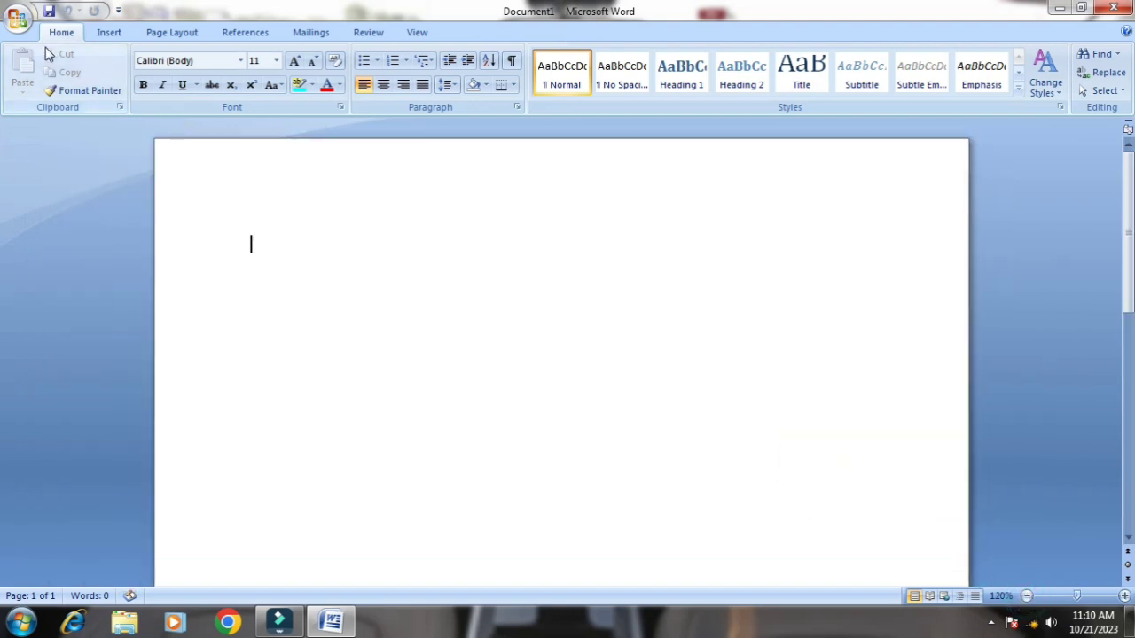
Enter a person's first name in lowercase letters on the page's first line, without underlining
left_click(184, 85)
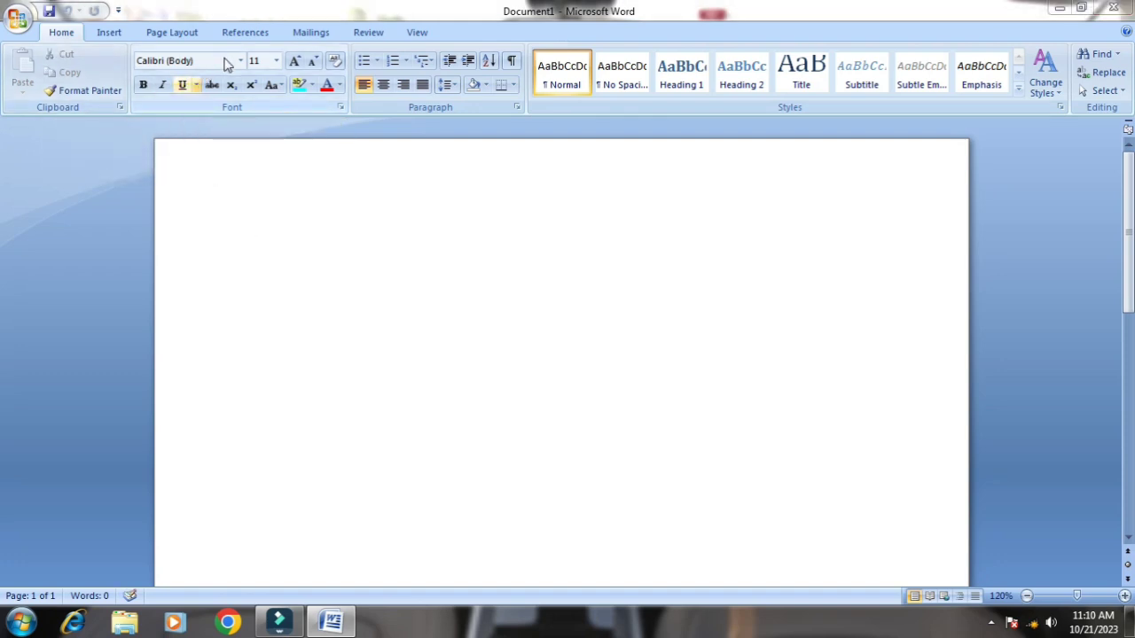
left_click(235, 266)
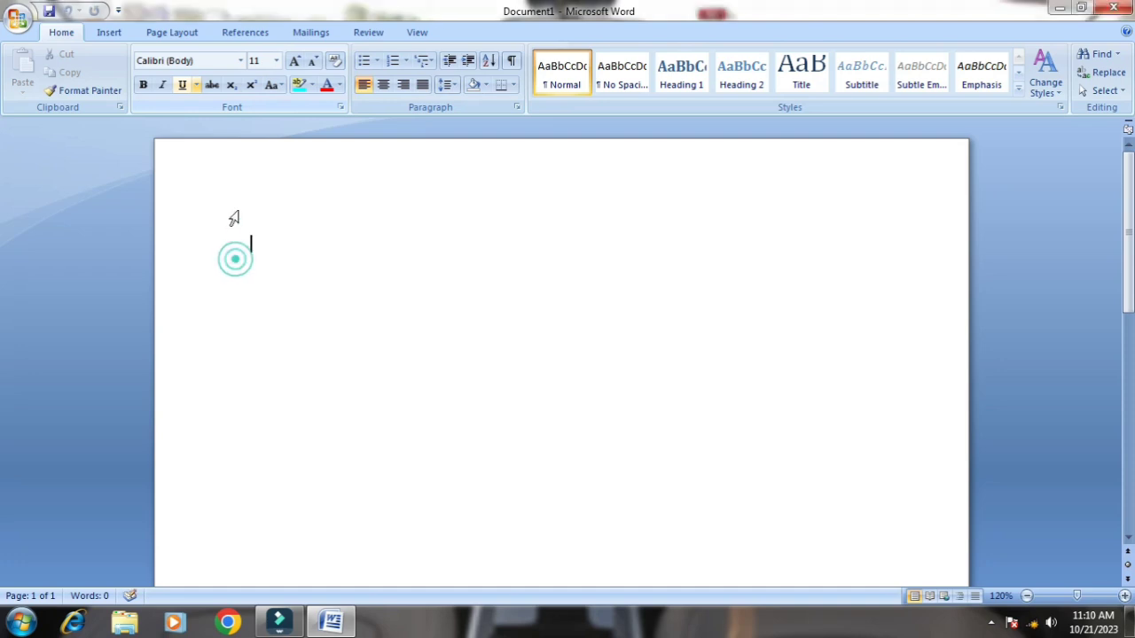
type("aj")
type("nj")
type("ali")
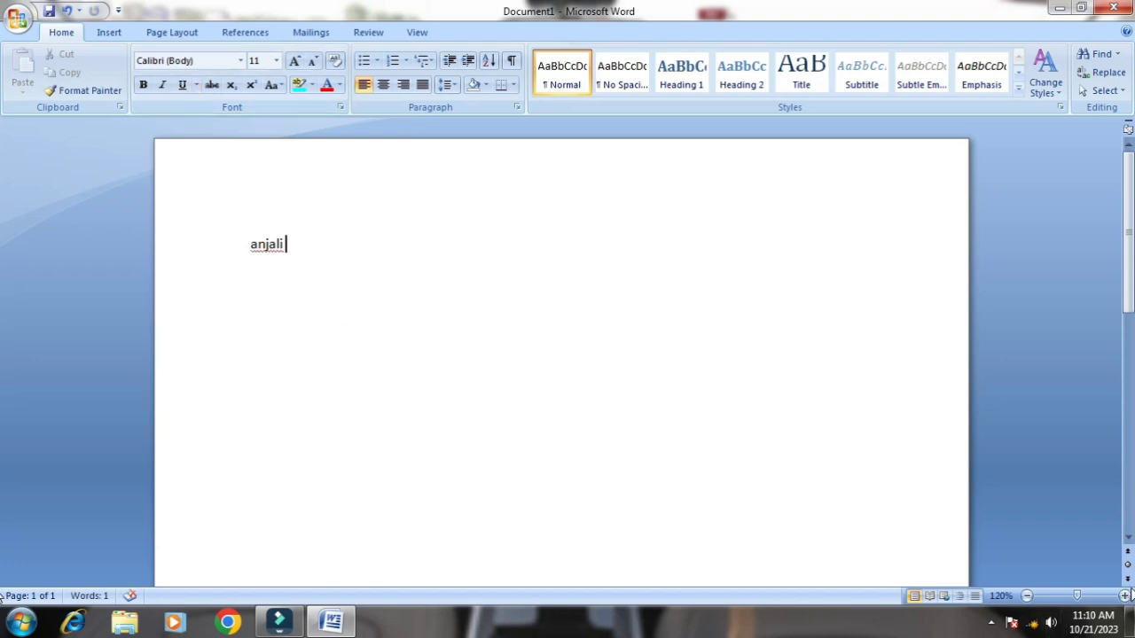
left_click(1125, 596)
left_click(1125, 596)
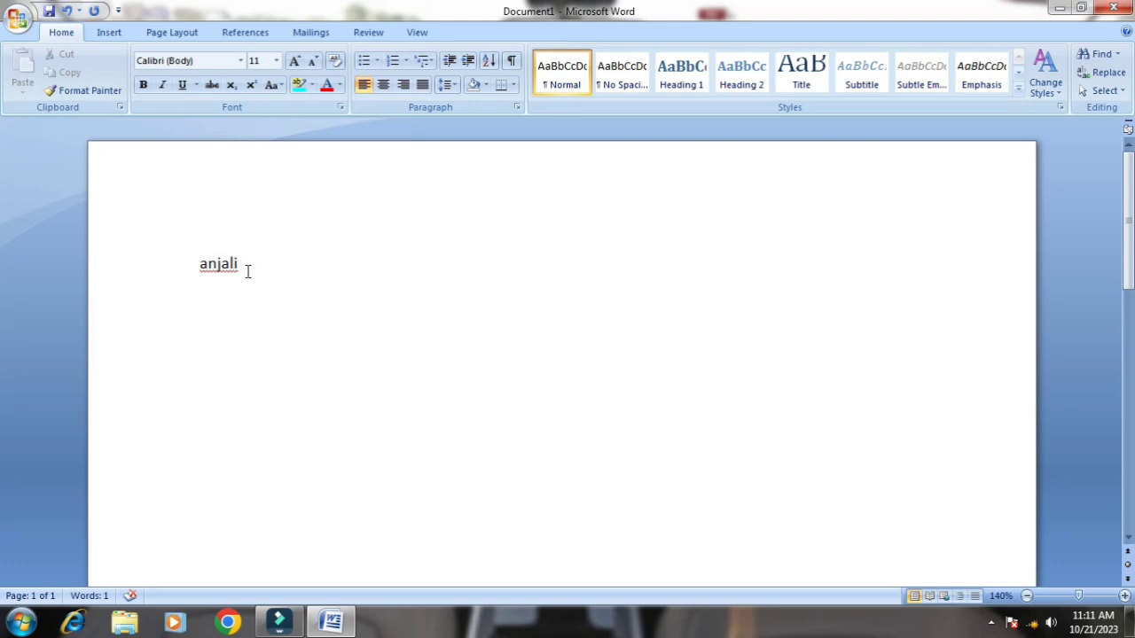
left_click(241, 62)
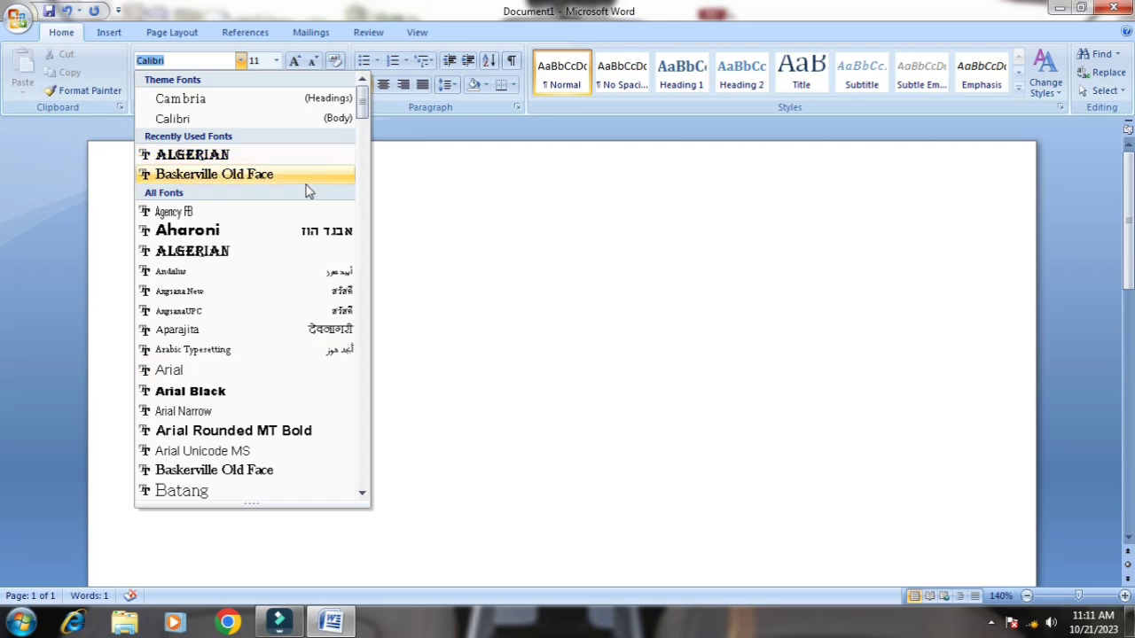
scroll(308, 191, "down", 12)
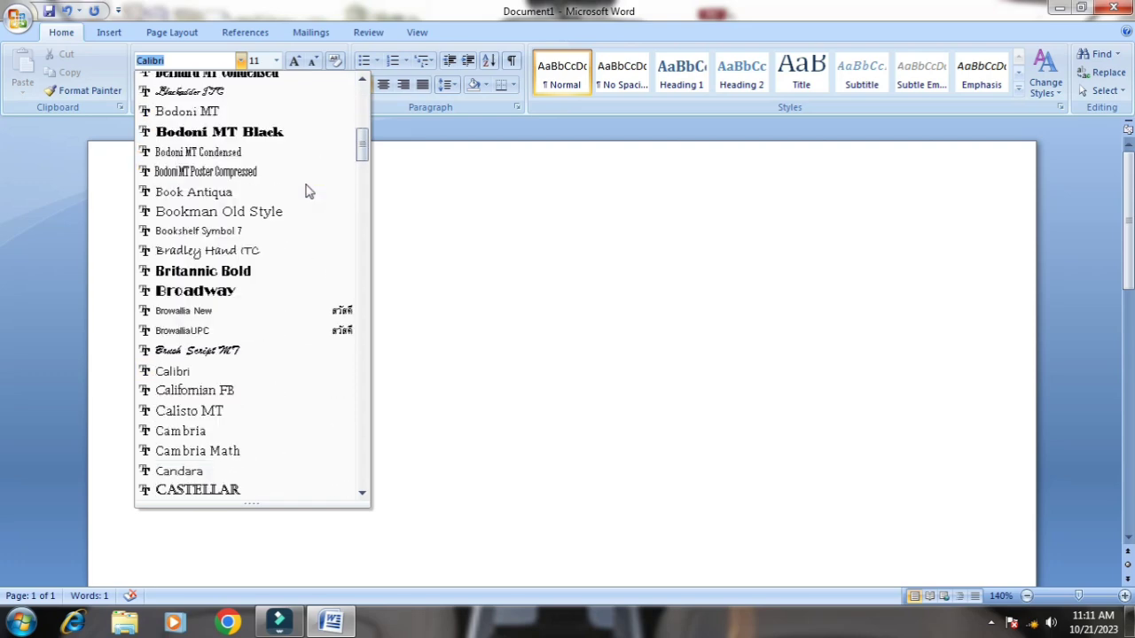
left_click(482, 319)
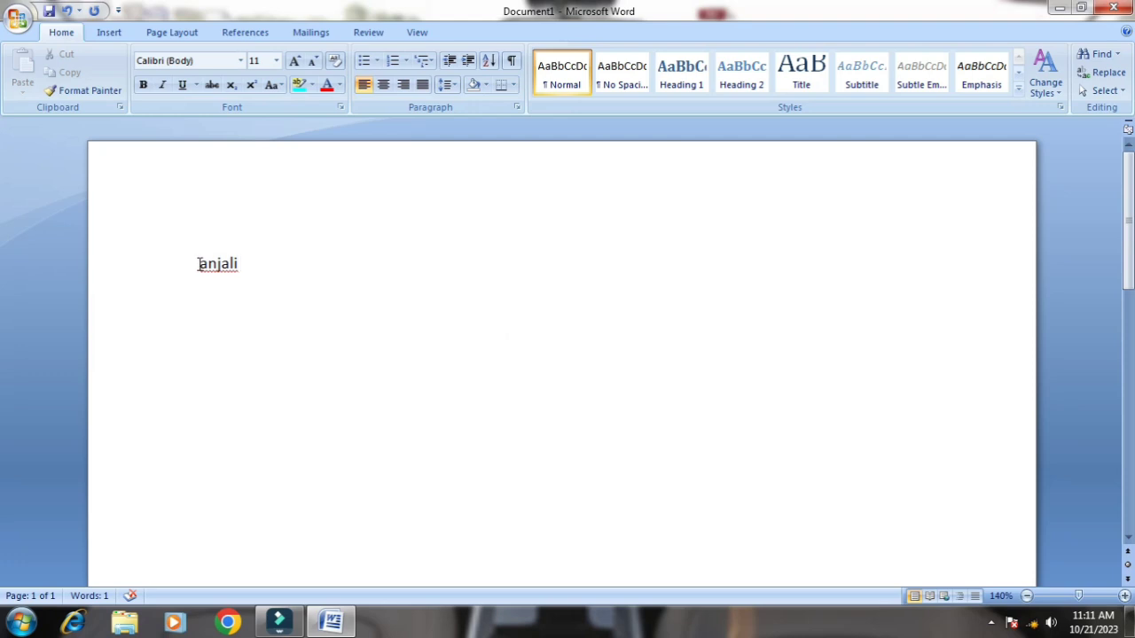
Change the font of the name on the first line to Algerian
left_click_drag(199, 263, 309, 278)
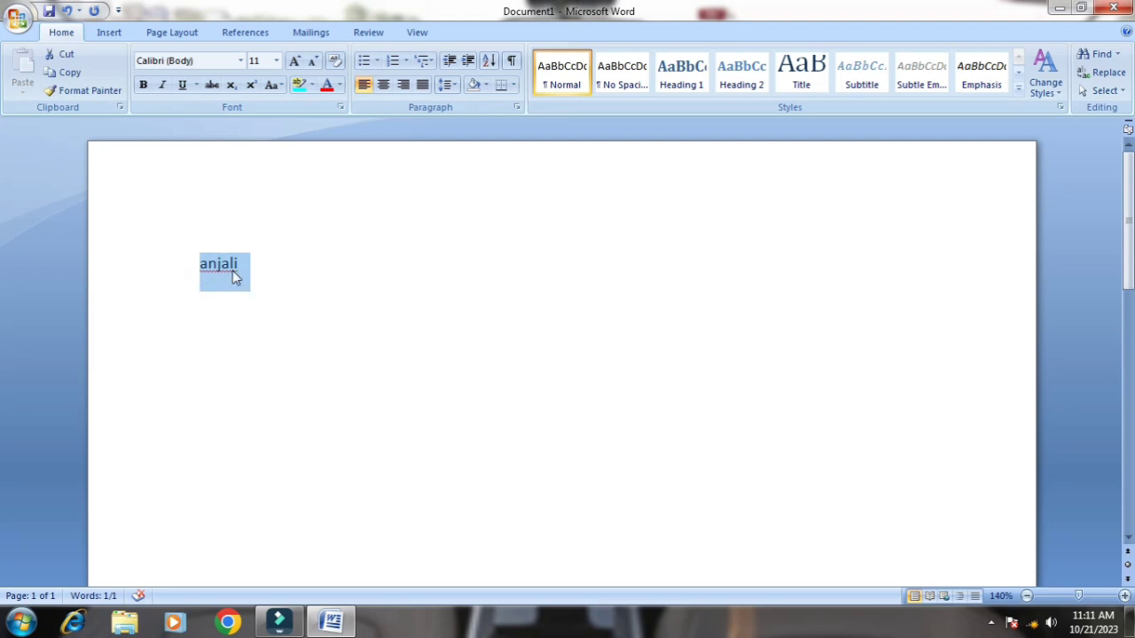
left_click(241, 60)
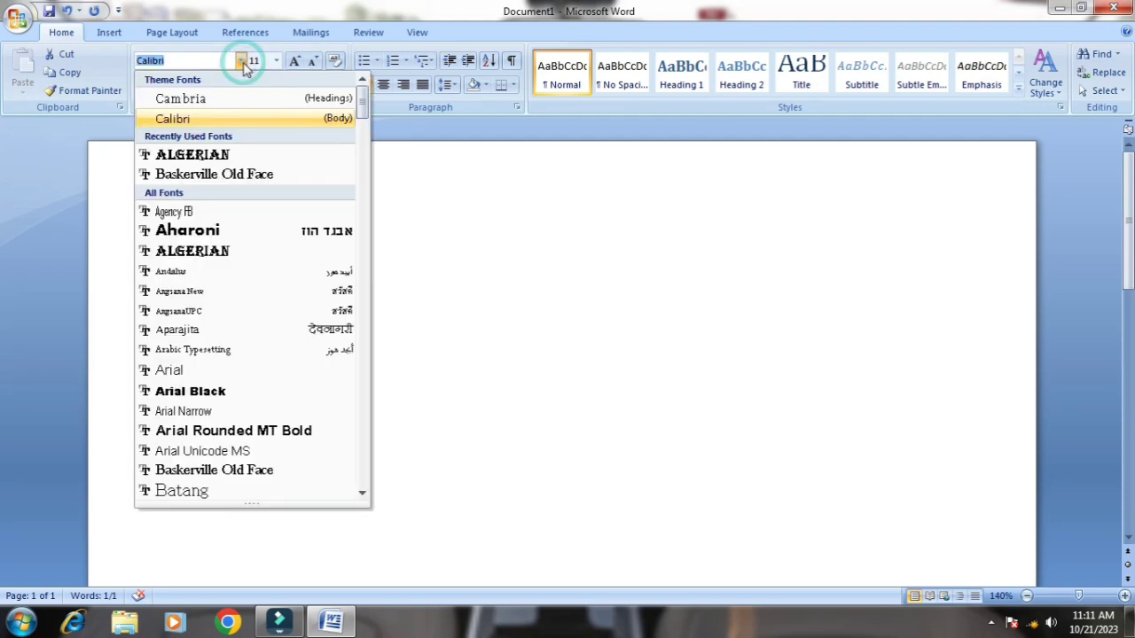
left_click(195, 253)
left_click(380, 367)
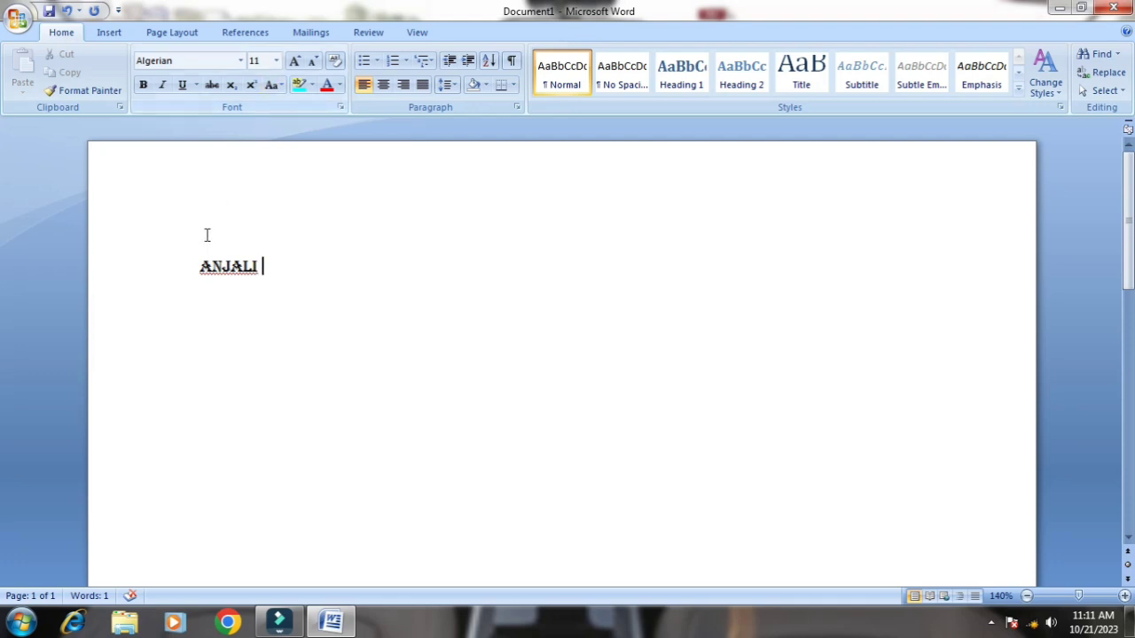
Set the font size of the name on the first line to 28
left_click_drag(199, 266, 277, 266)
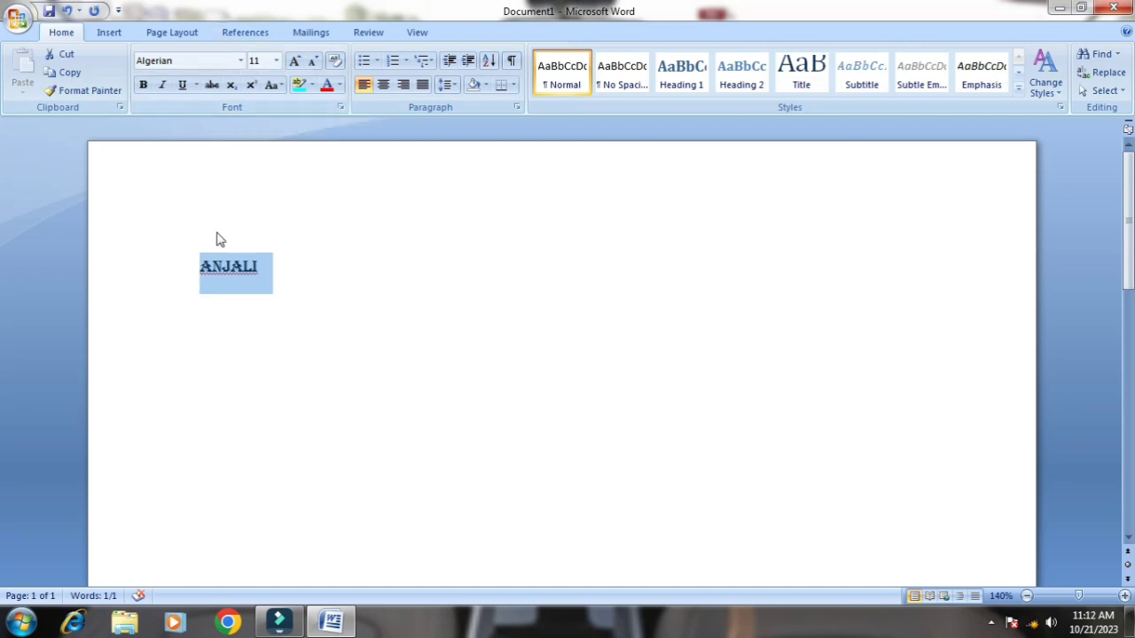
left_click(277, 62)
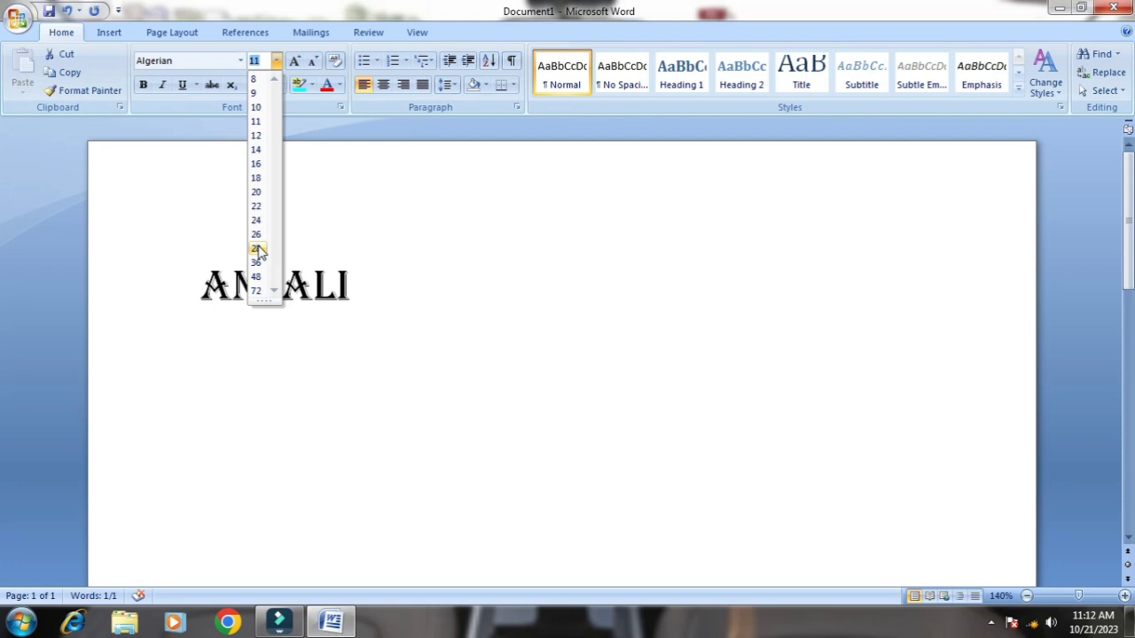
left_click(256, 248)
left_click(465, 383)
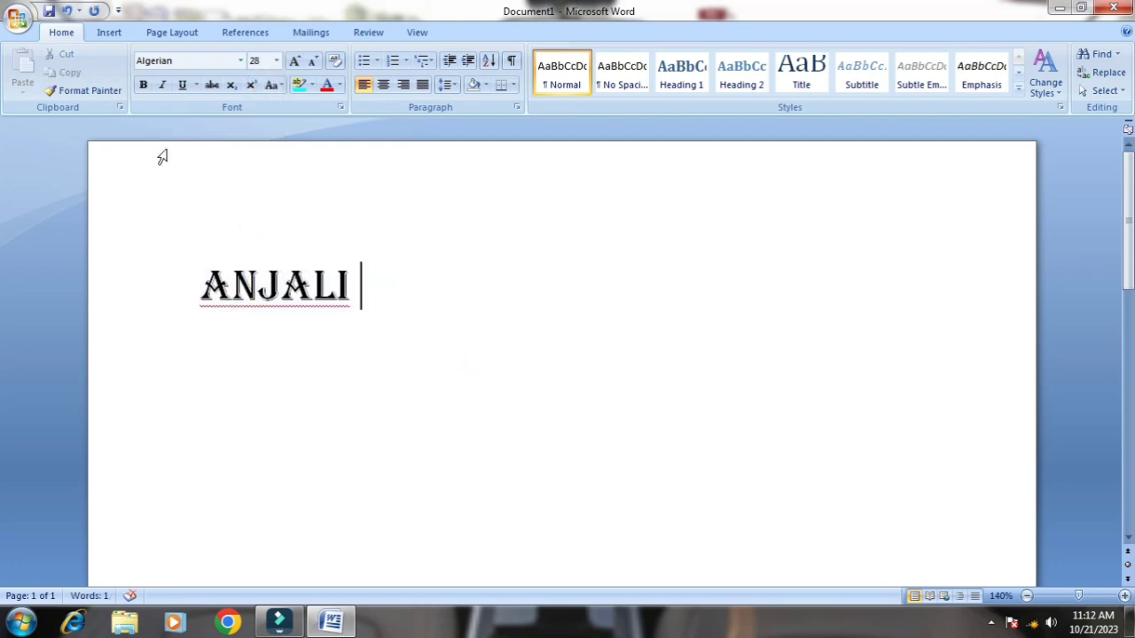
Enlarge the name on the first line with Grow Font until its size is 80
left_click_drag(202, 278, 403, 303)
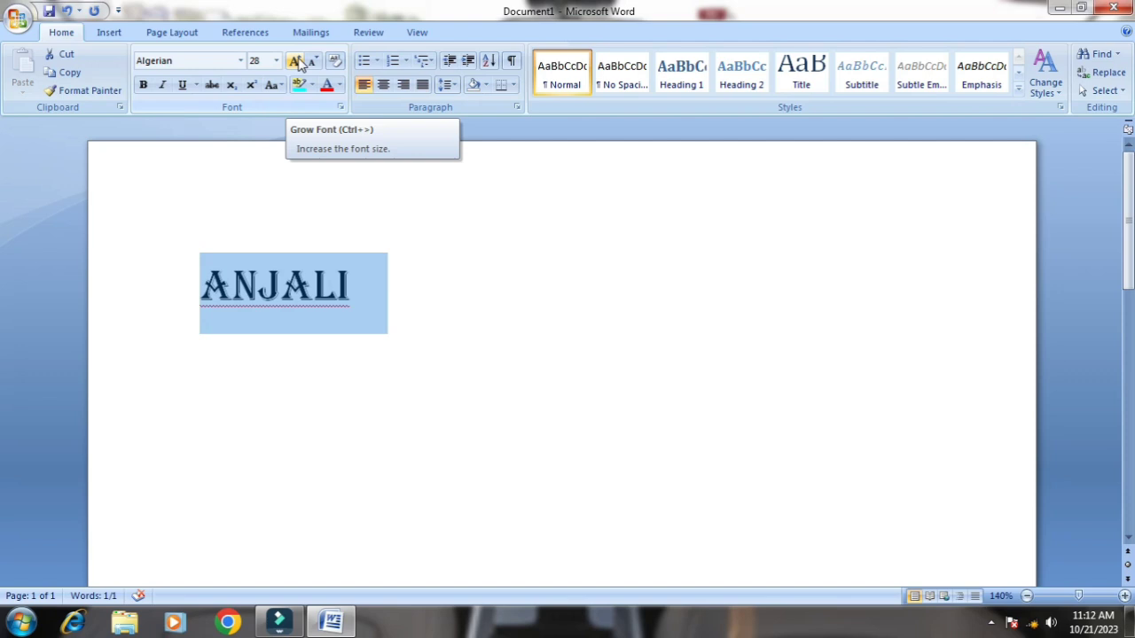
left_click(296, 60)
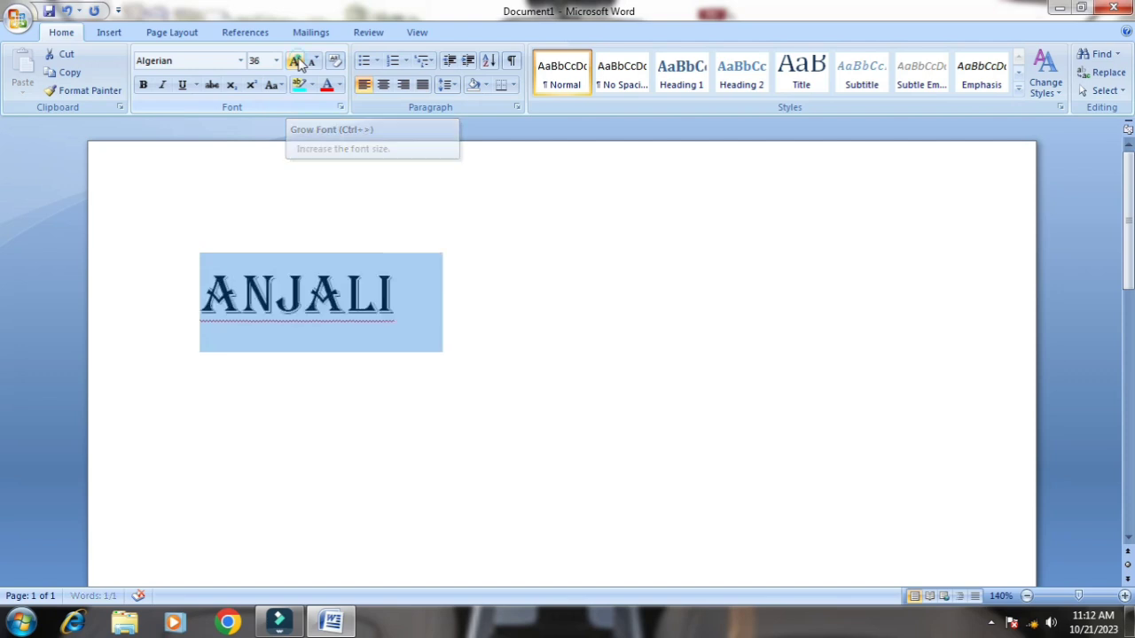
left_click(296, 60)
left_click(296, 60)
left_click(295, 60)
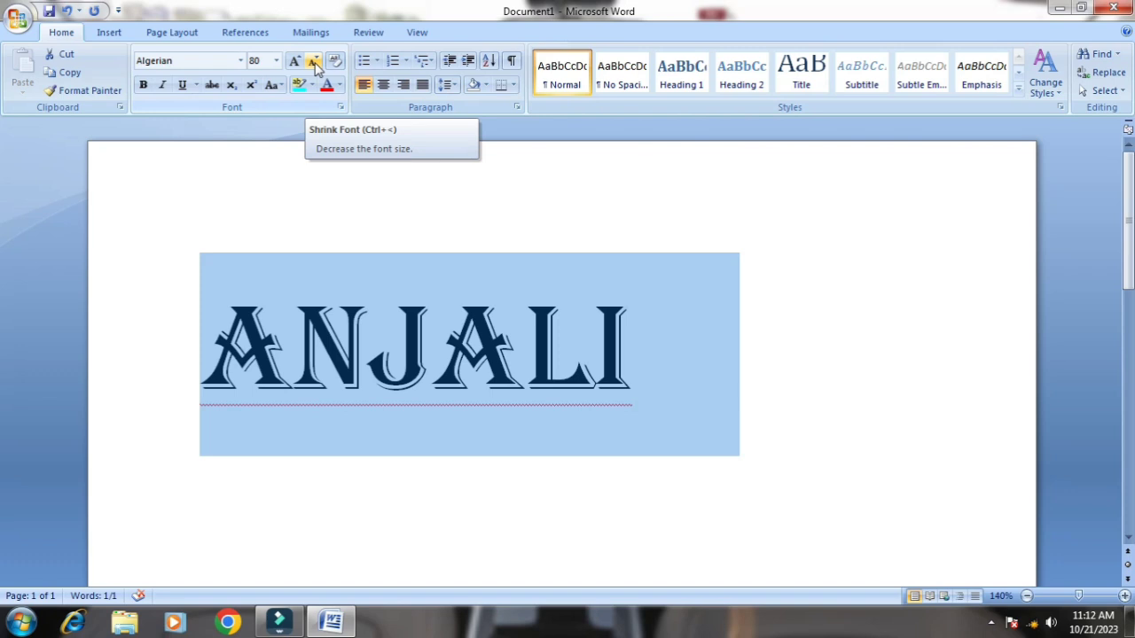
Reduce the name's font size to 28 with Shrink Font and clear all of its formatting
left_click(315, 62)
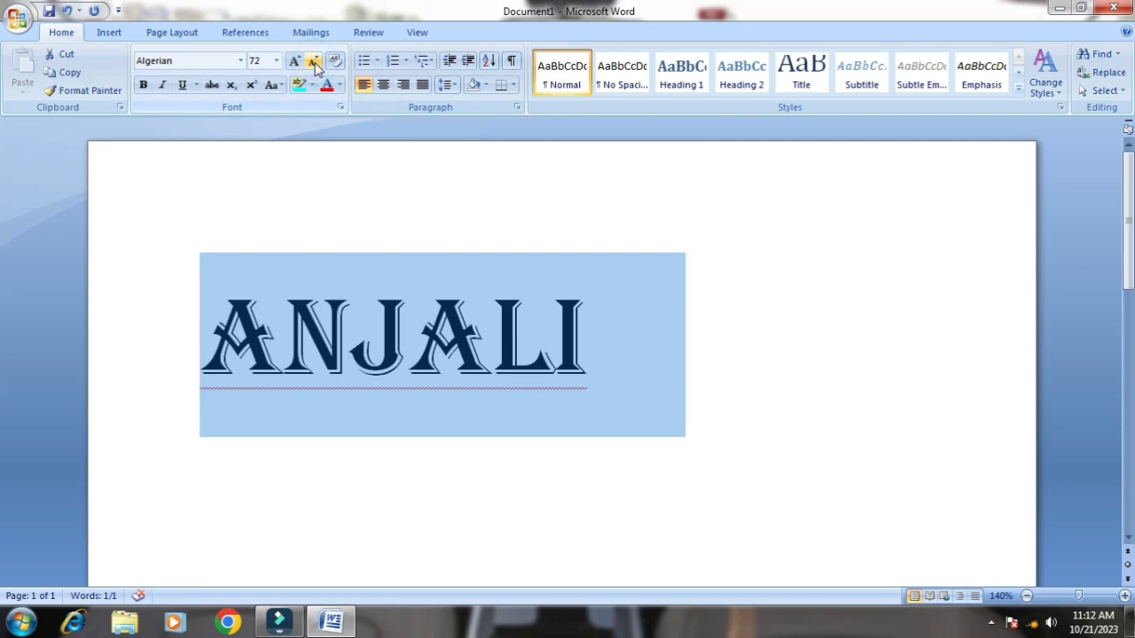
left_click(315, 62)
left_click(315, 62)
left_click(315, 62)
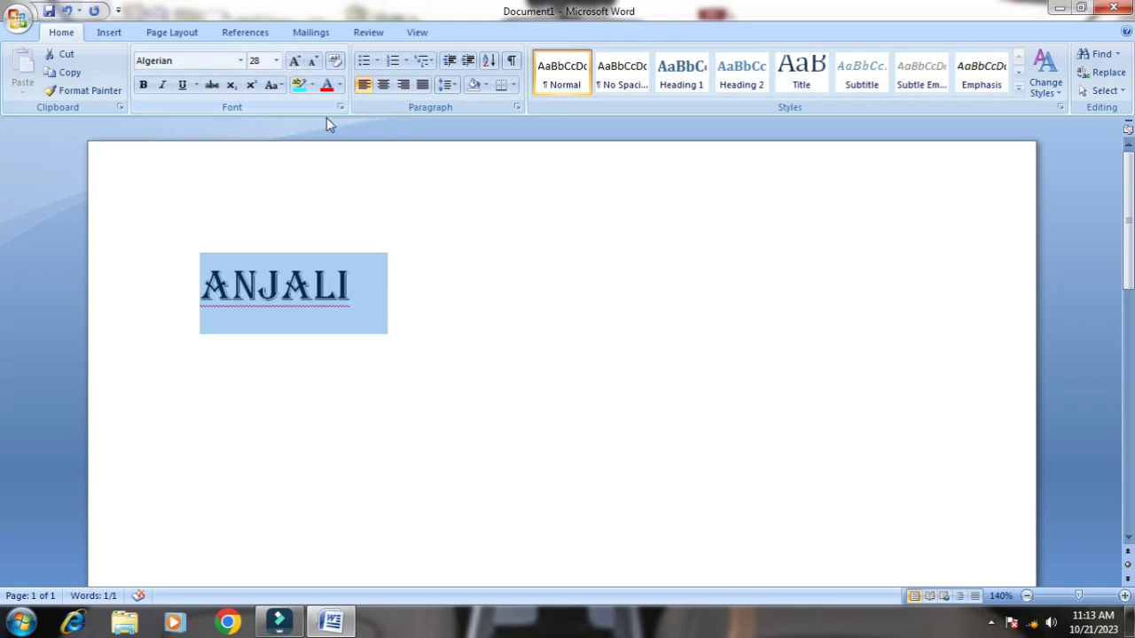
left_click(334, 63)
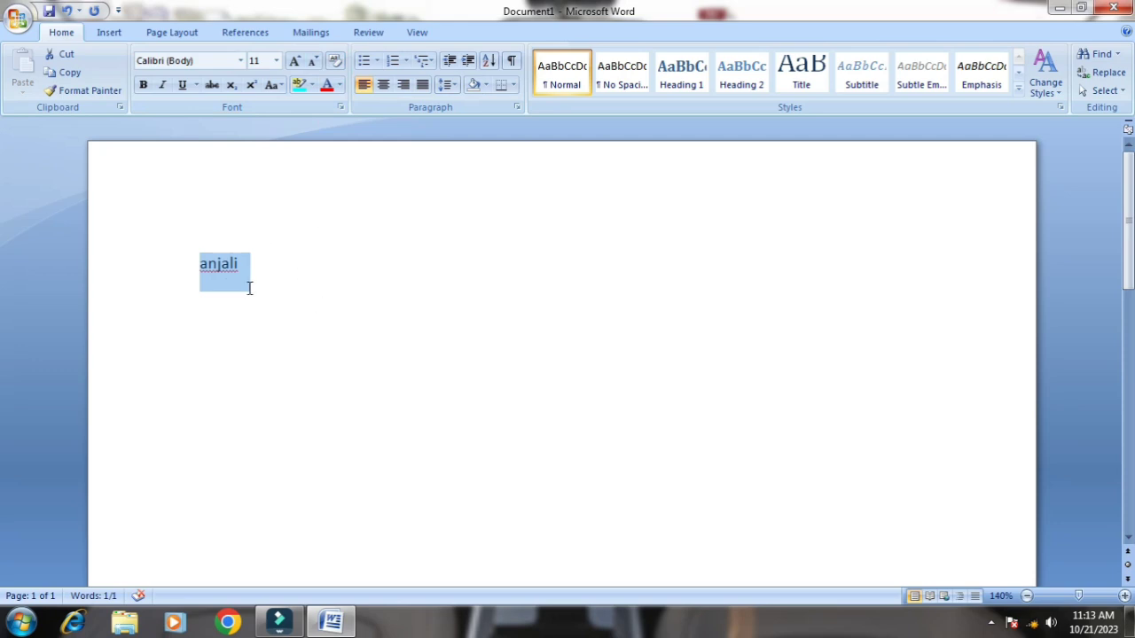
left_click(277, 256)
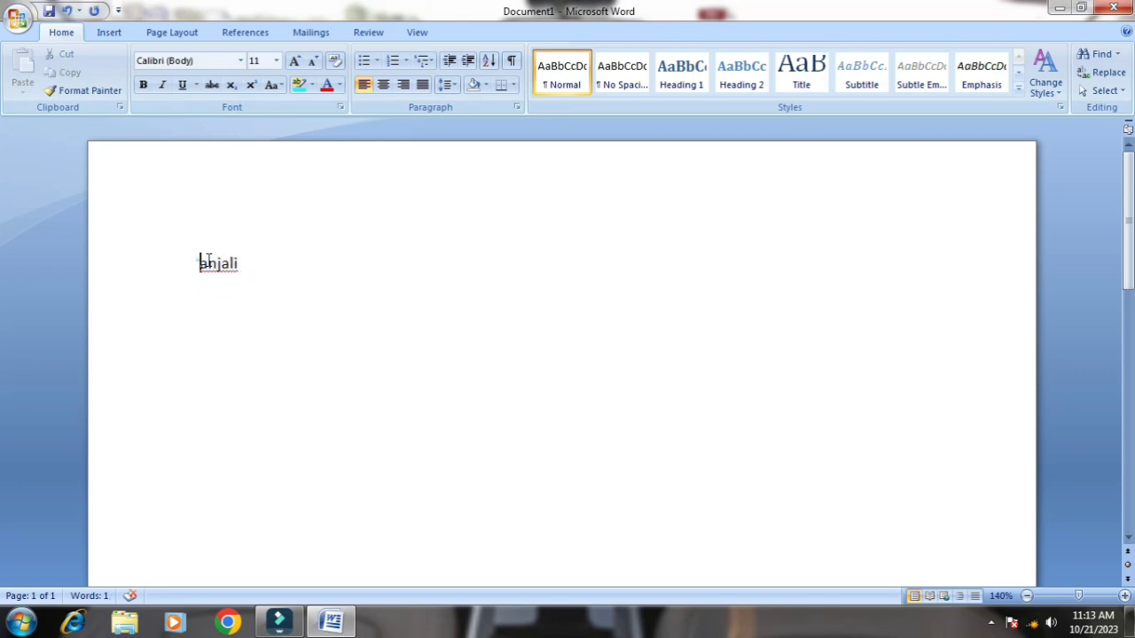
Enlarge the unformatted name on the first line to font size 24 with Grow Font
left_click_drag(199, 258, 312, 256)
left_click(295, 62)
left_click(295, 62)
left_click(295, 62)
left_click(295, 62)
left_click(295, 62)
left_click(295, 62)
left_click(295, 62)
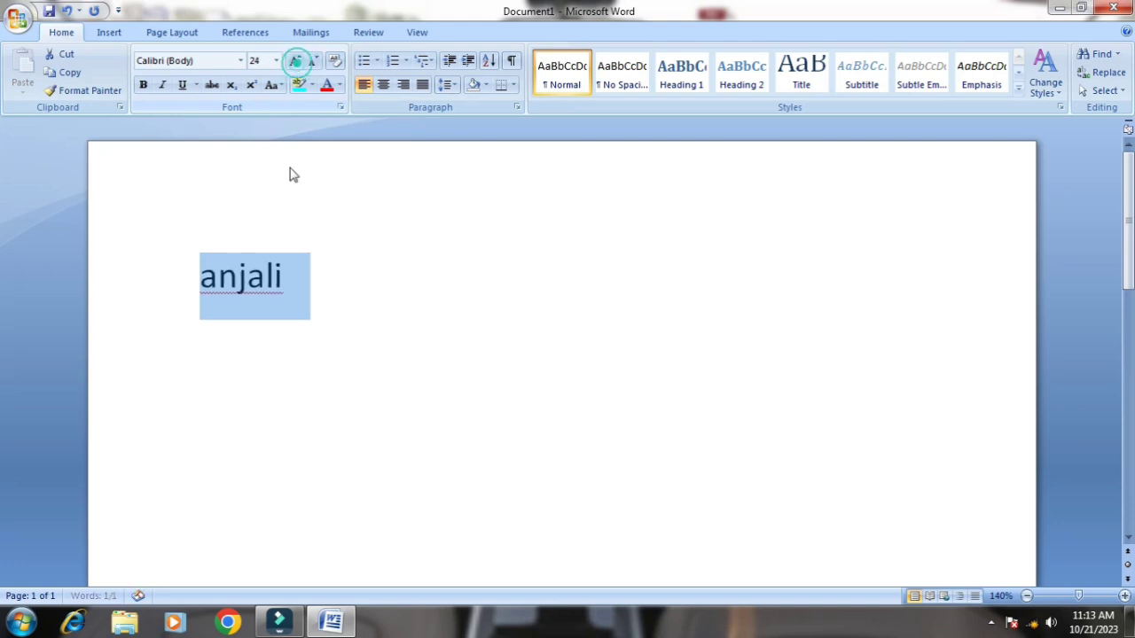
left_click(366, 264)
Try bold and then italic on the name on the first line, turning each one off again
left_click_drag(199, 266, 311, 280)
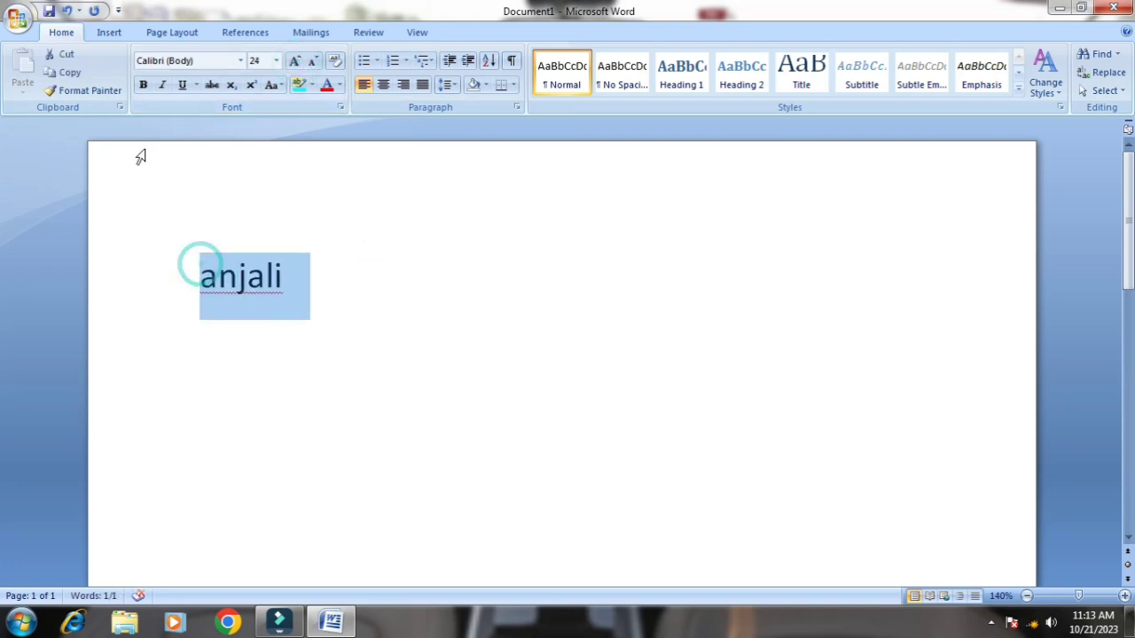
left_click(143, 87)
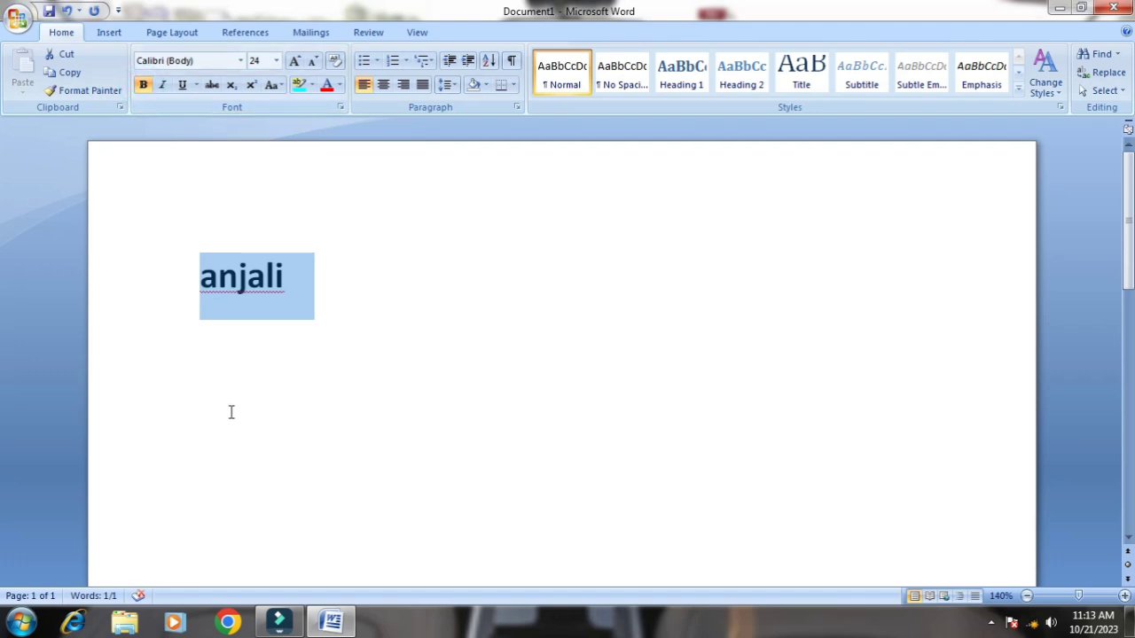
left_click(142, 86)
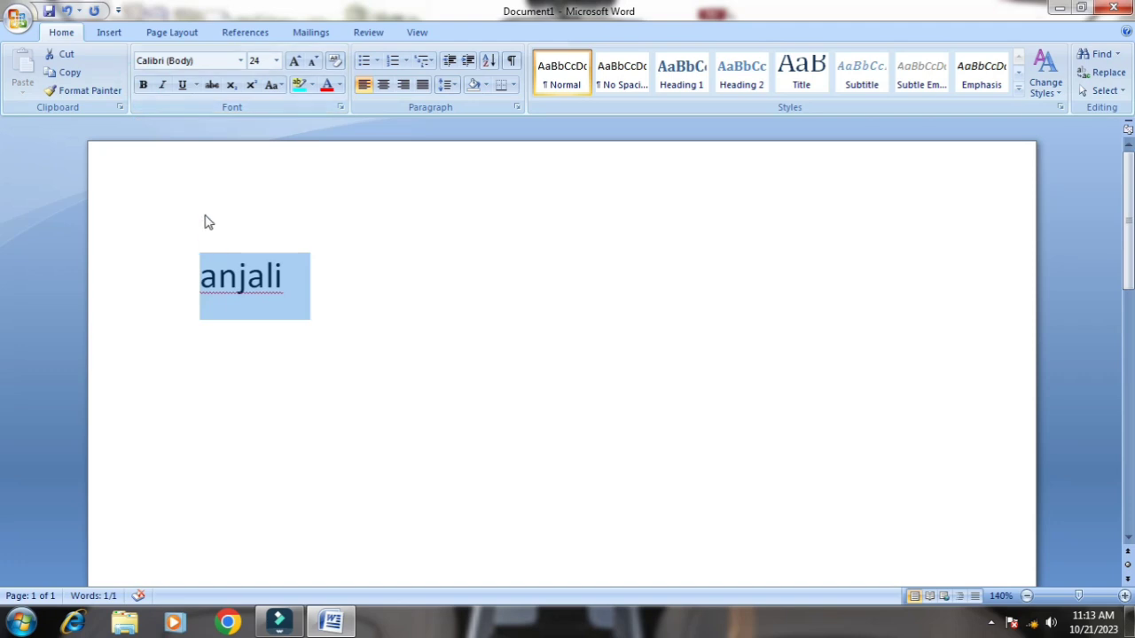
left_click(163, 86)
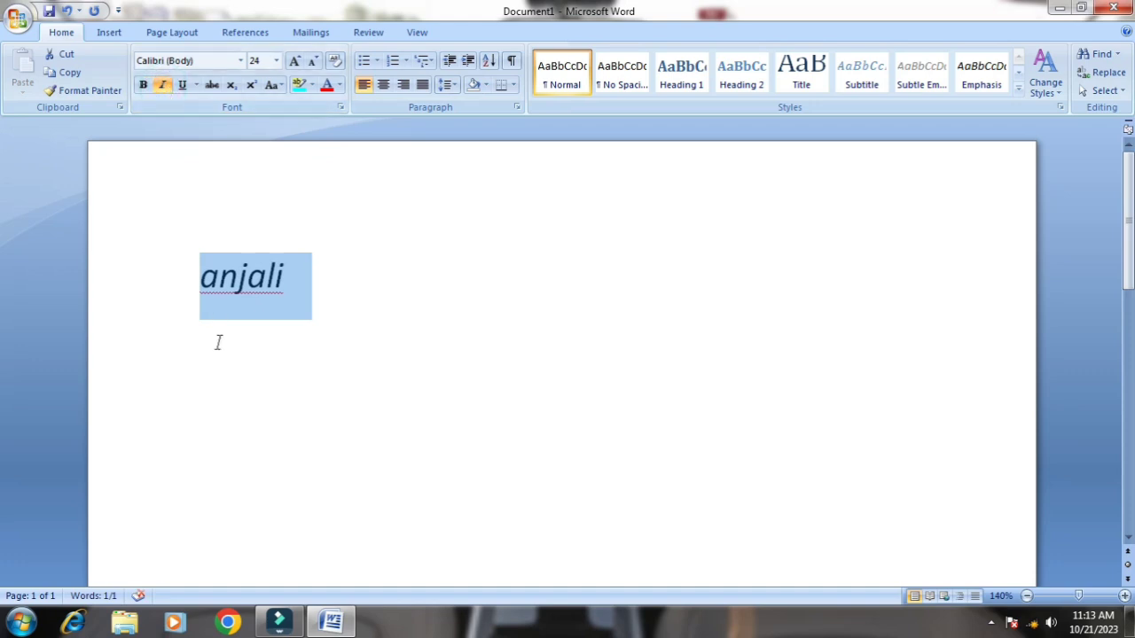
left_click(163, 86)
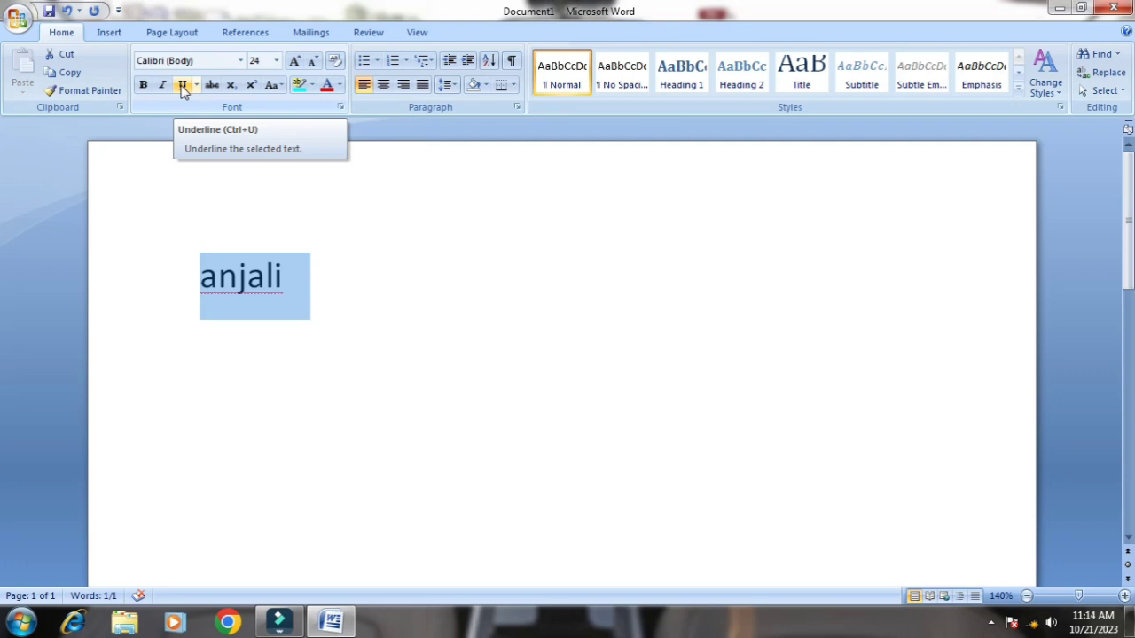
Underline the name, try the thick underline style on it, and remove the underline
left_click(183, 86)
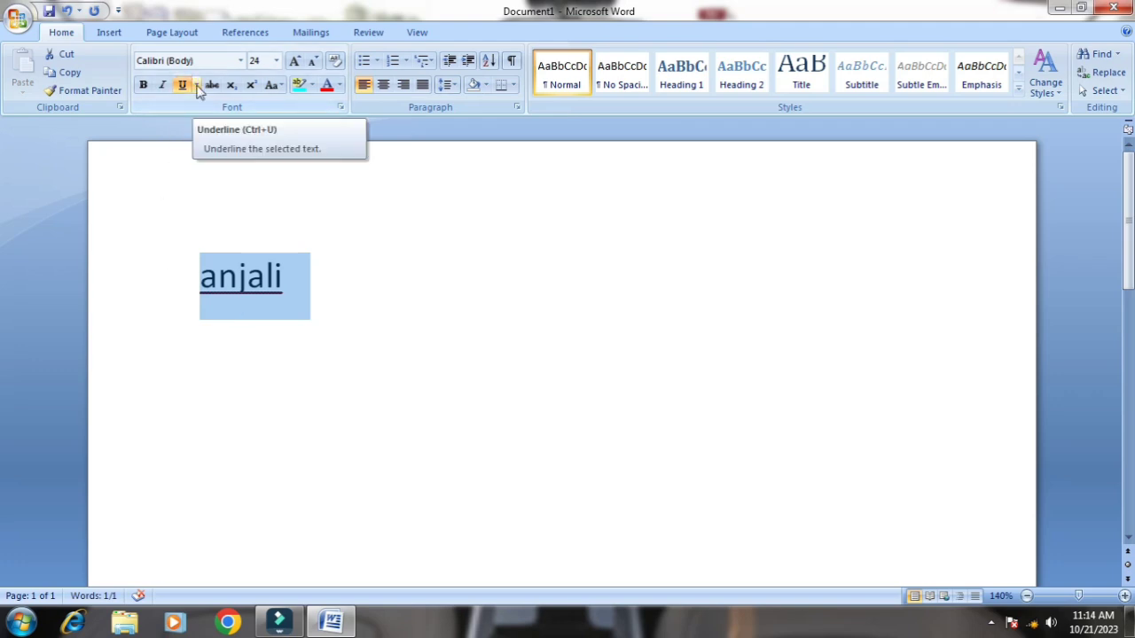
left_click(198, 86)
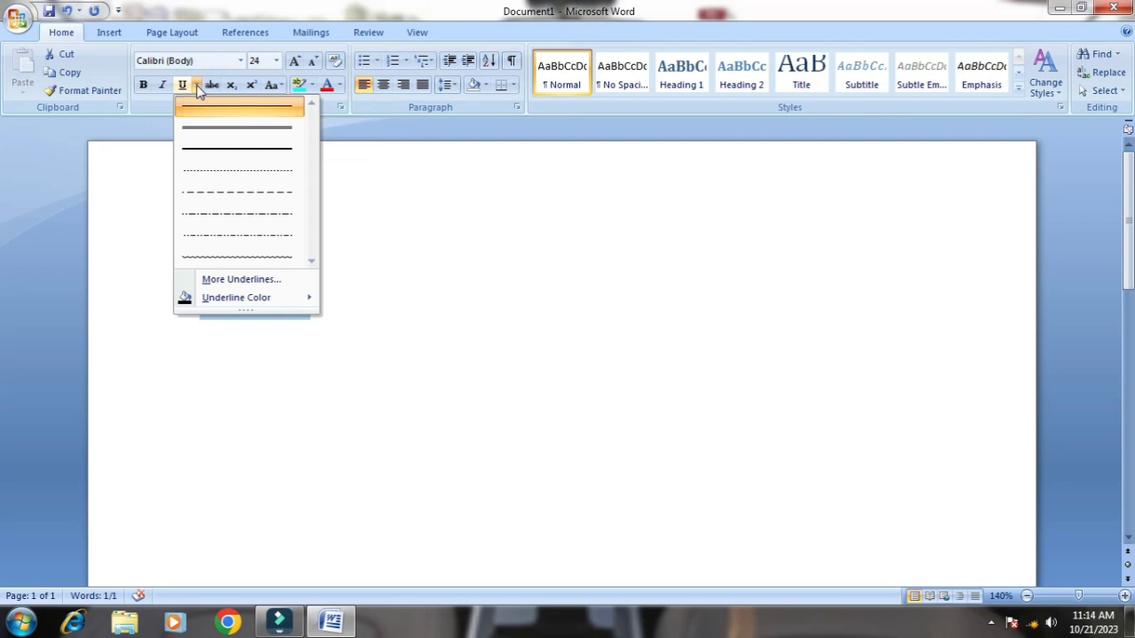
left_click(224, 152)
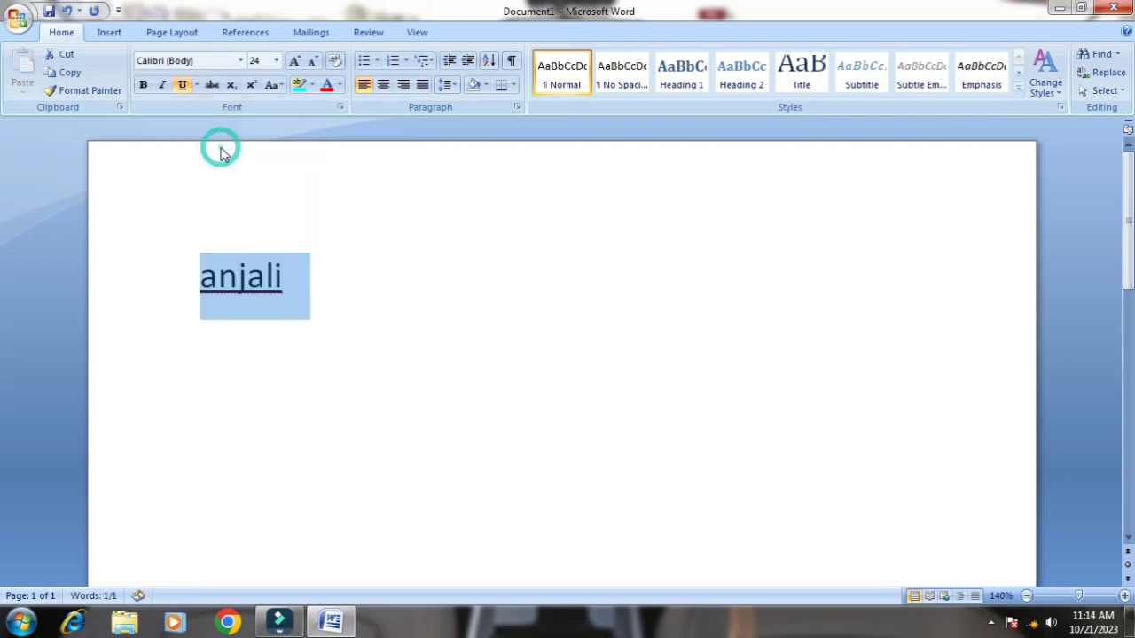
left_click(185, 85)
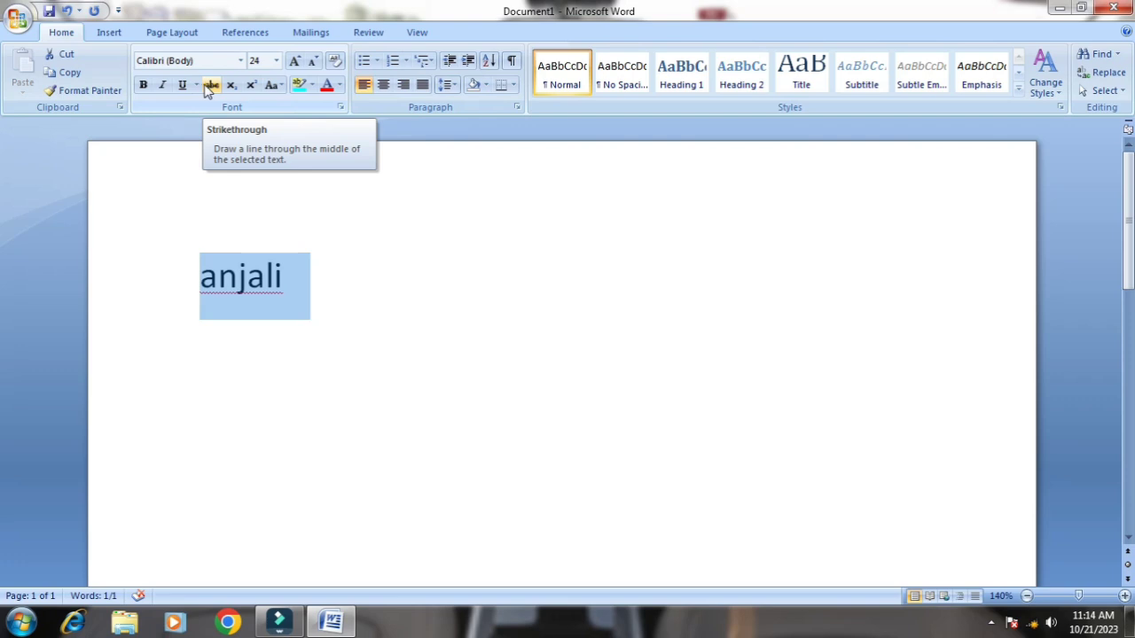
Try strikethrough on the name and take it off again
left_click(212, 86)
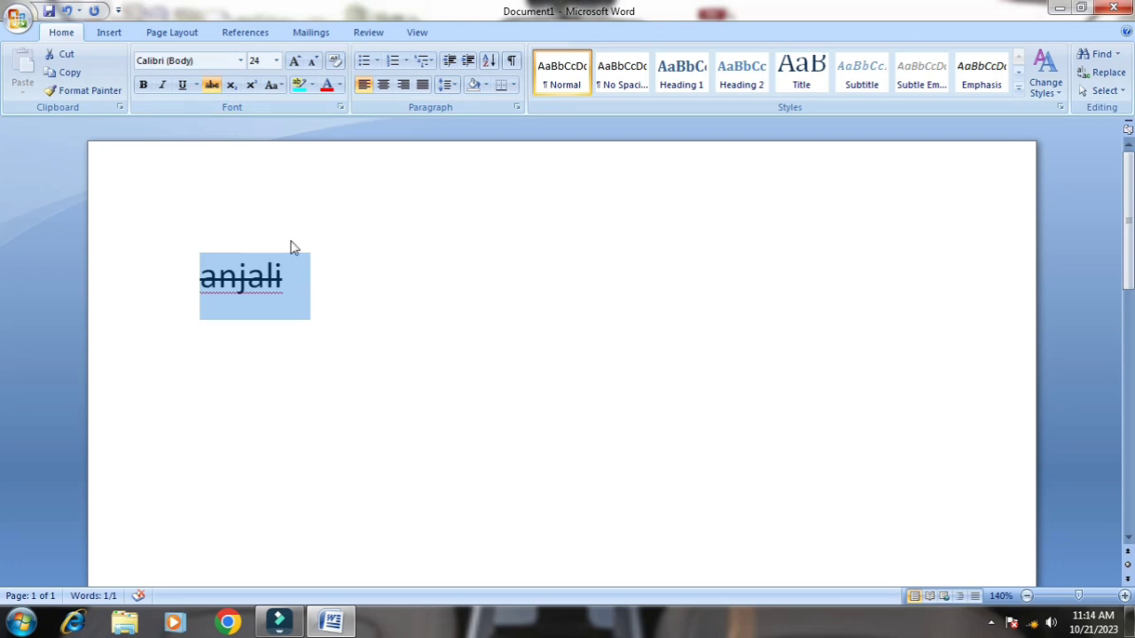
left_click(243, 323)
left_click_drag(191, 276, 312, 304)
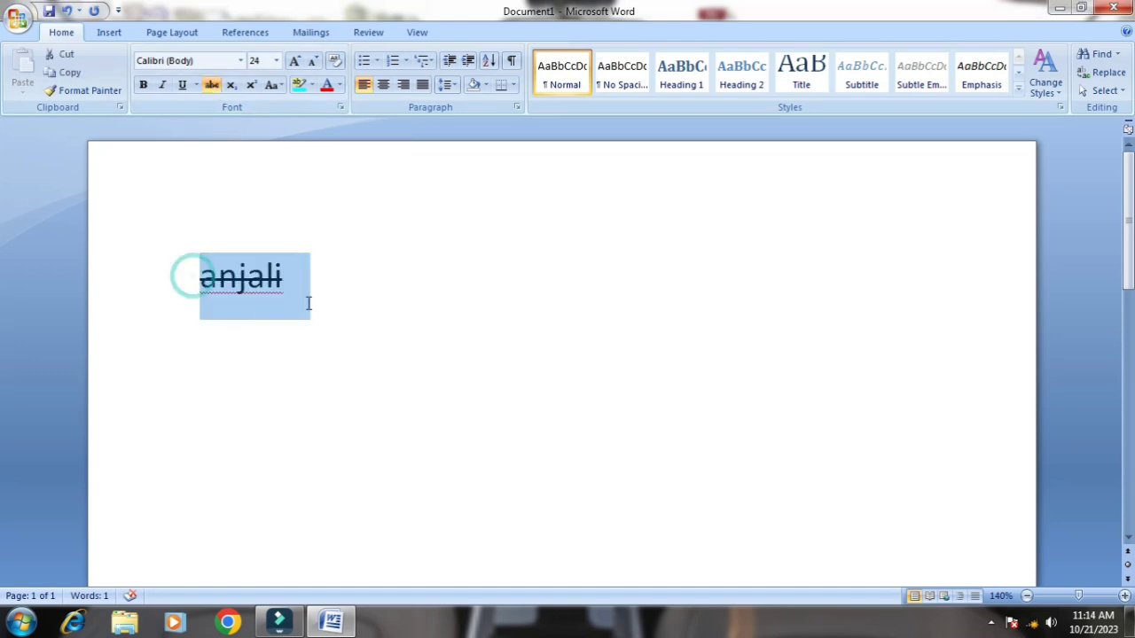
left_click(218, 88)
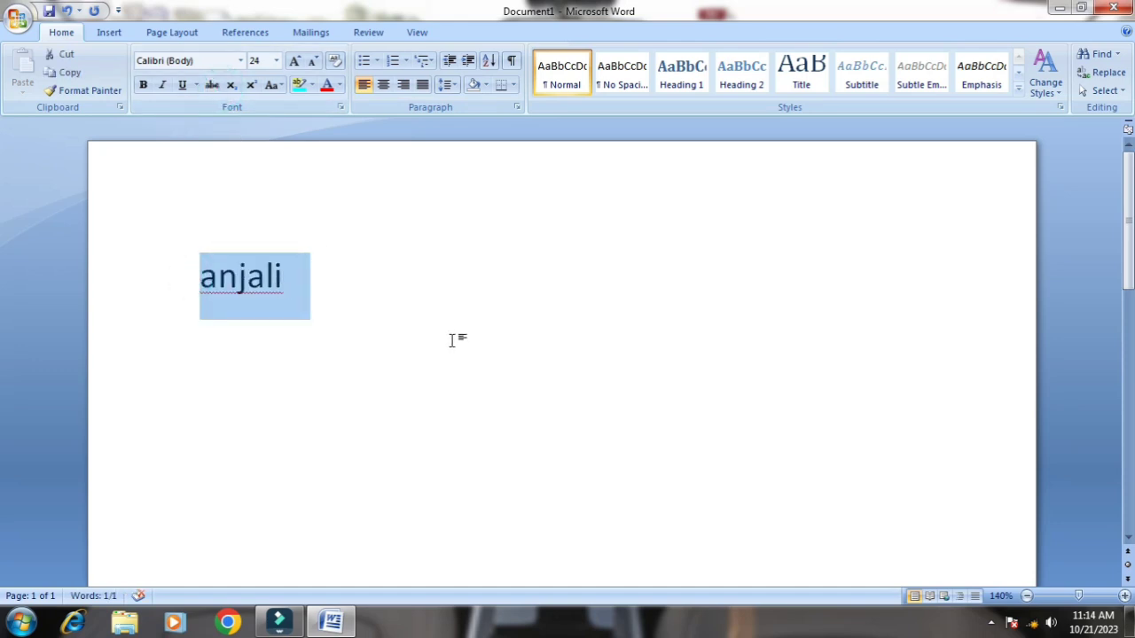
Add the text H2O after the name on the first line
left_click(350, 285)
type("H")
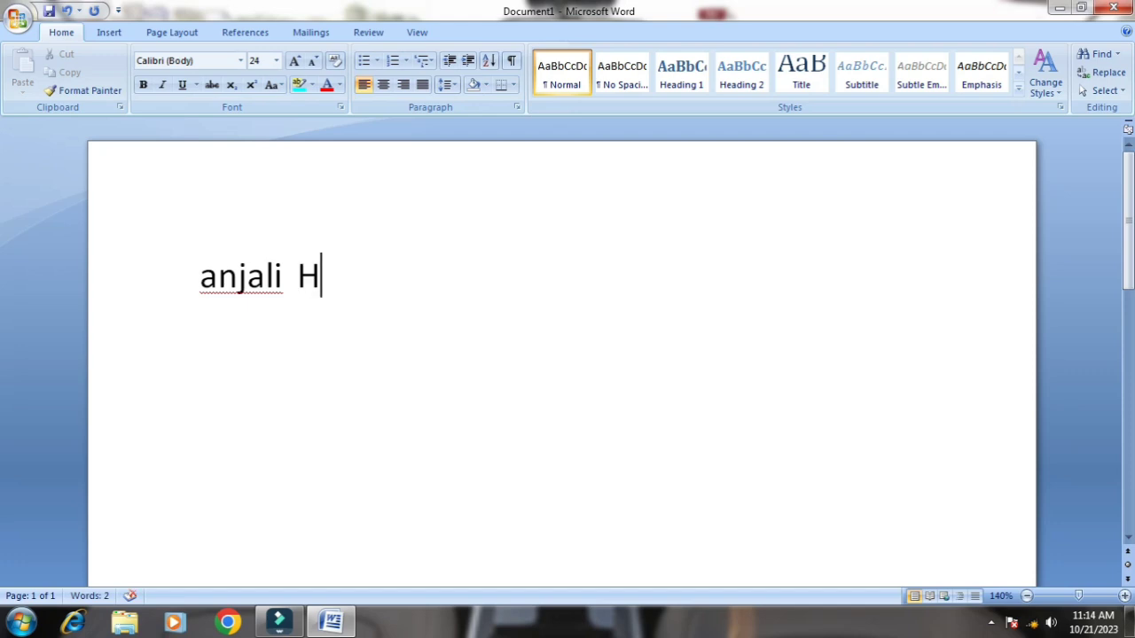
type("@")
key("BackSpace")
type("2o")
key("BackSpace")
type("O")
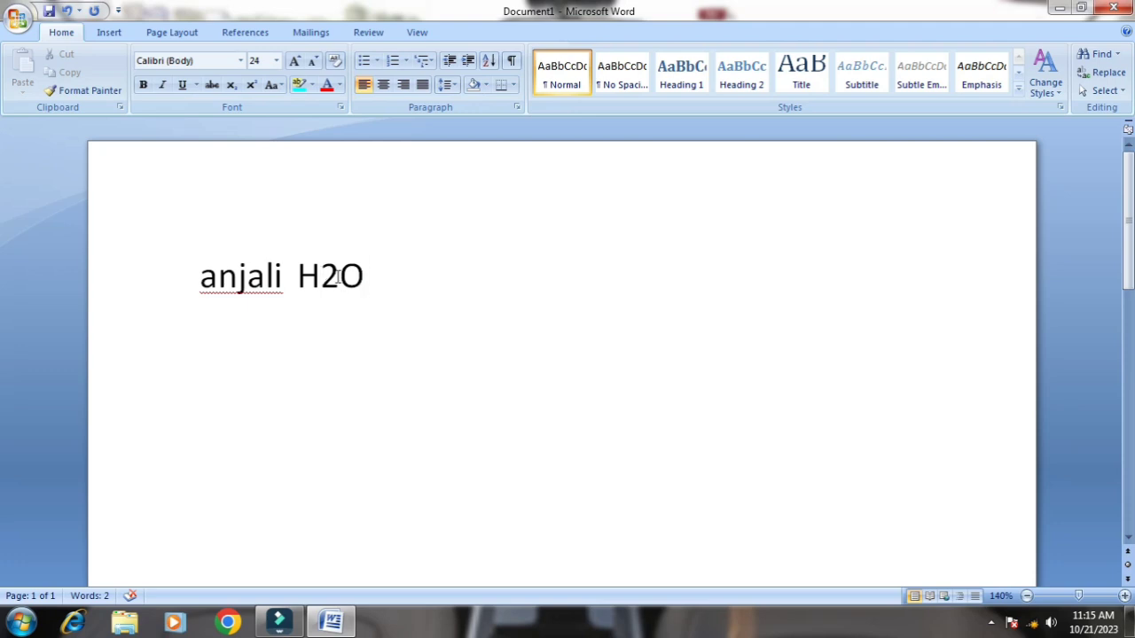
Format the 2 in H2O as subscript
left_click(320, 275)
left_click_drag(320, 275, 339, 277)
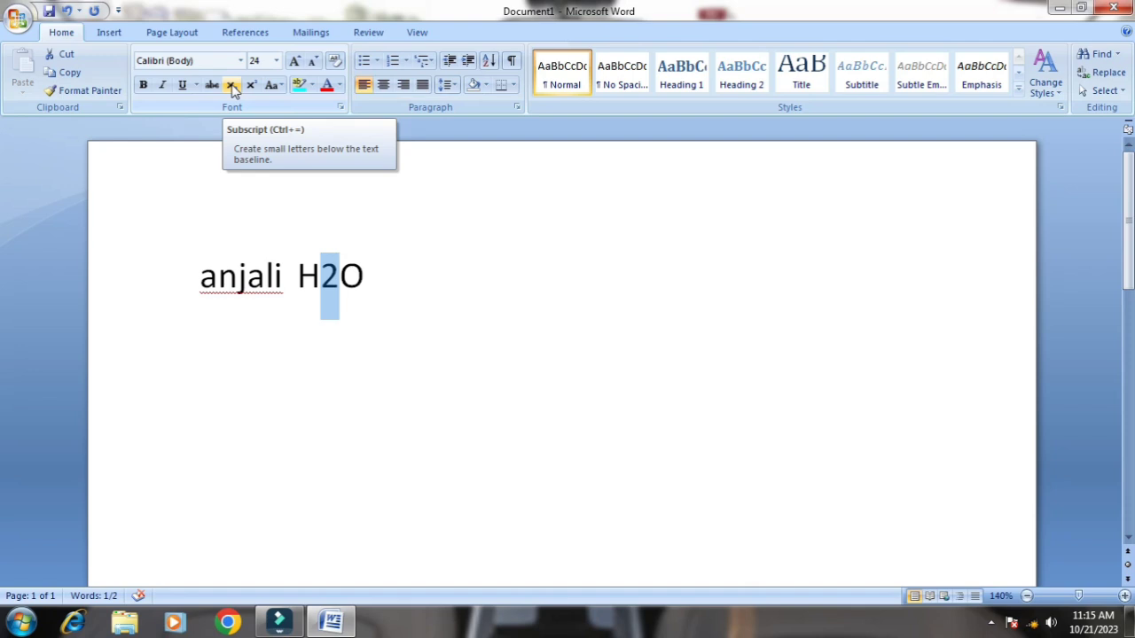
left_click(232, 86)
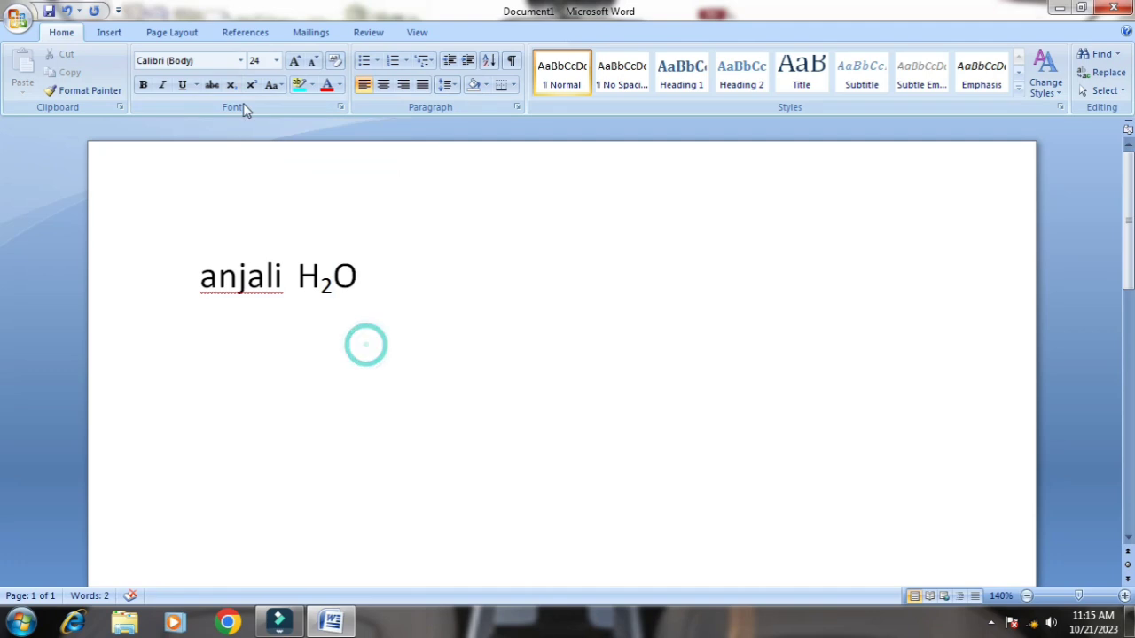
Add 52 after the water formula and format its 2 as superscript
type("5")
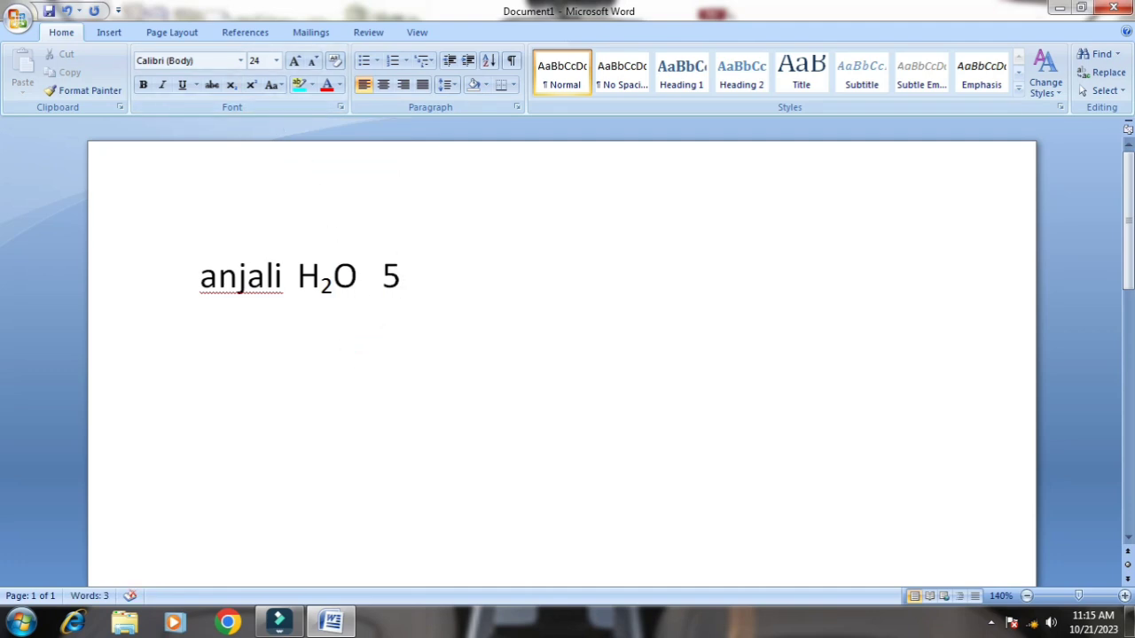
type("2")
mouse_move(406, 278)
left_mouse_down()
mouse_move(477, 302)
mouse_move(414, 266)
left_mouse_up()
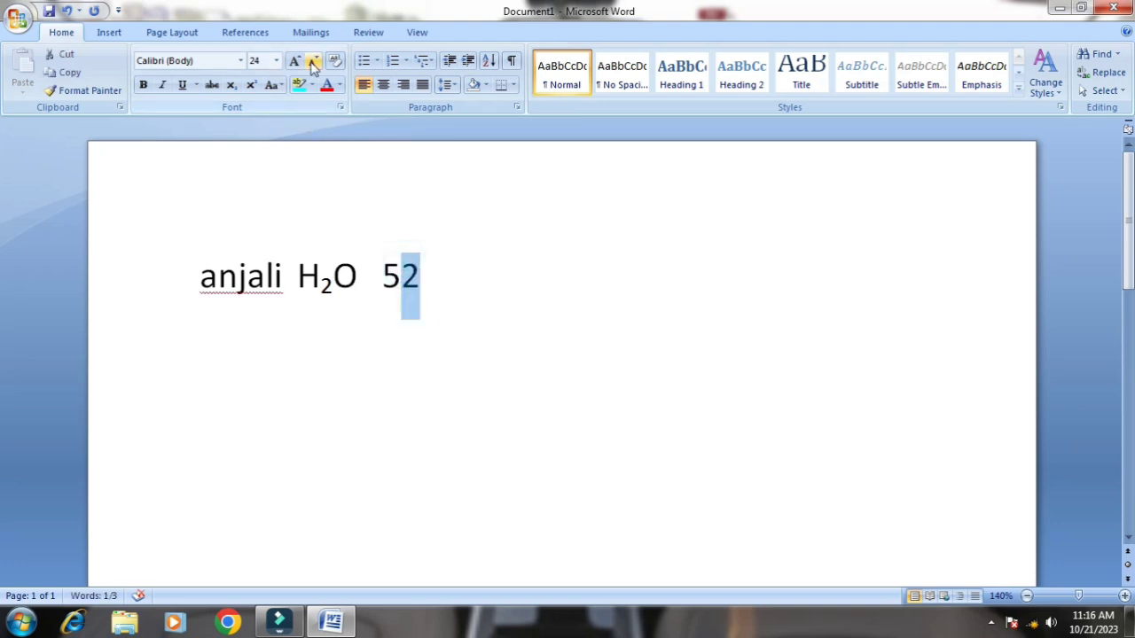
left_click(252, 86)
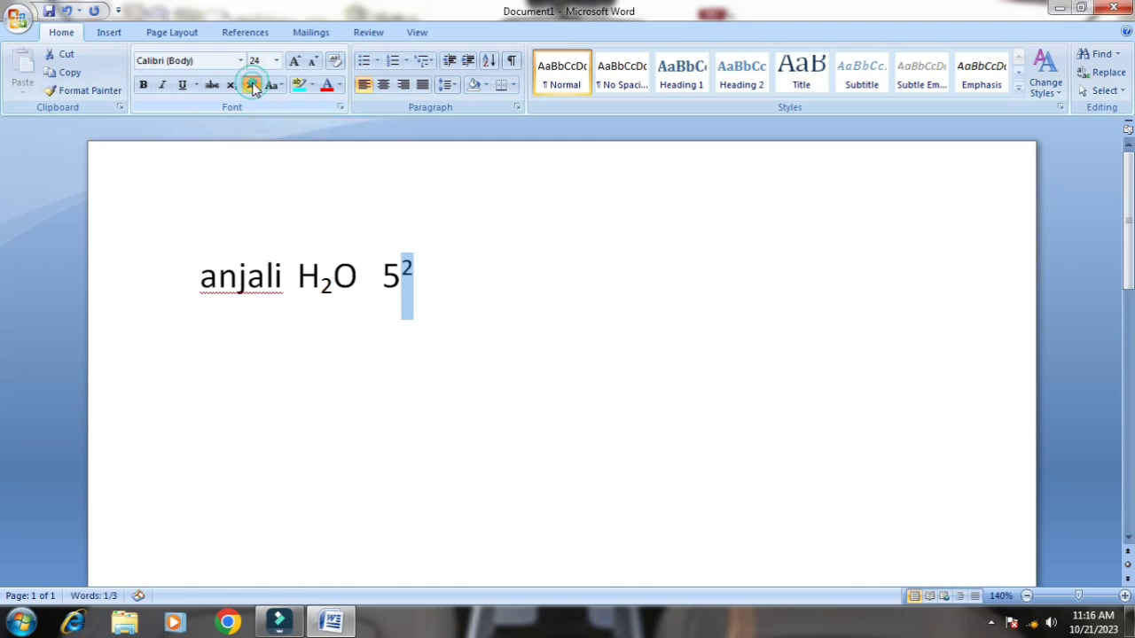
left_click(504, 337)
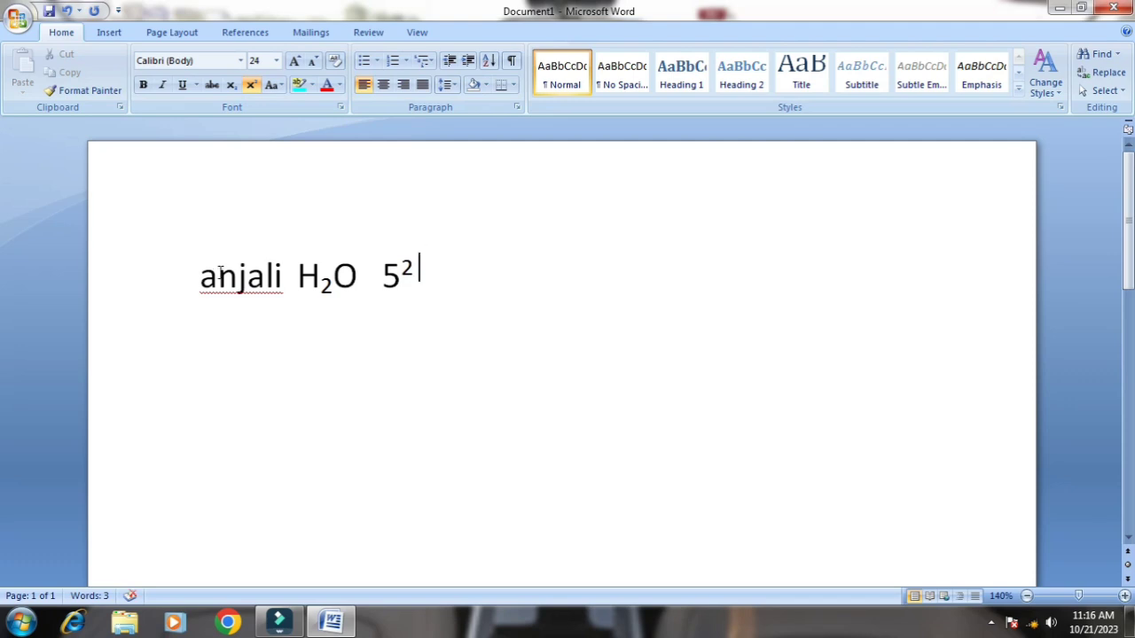
Change only the name on the first line to Sentence case
left_click(271, 84)
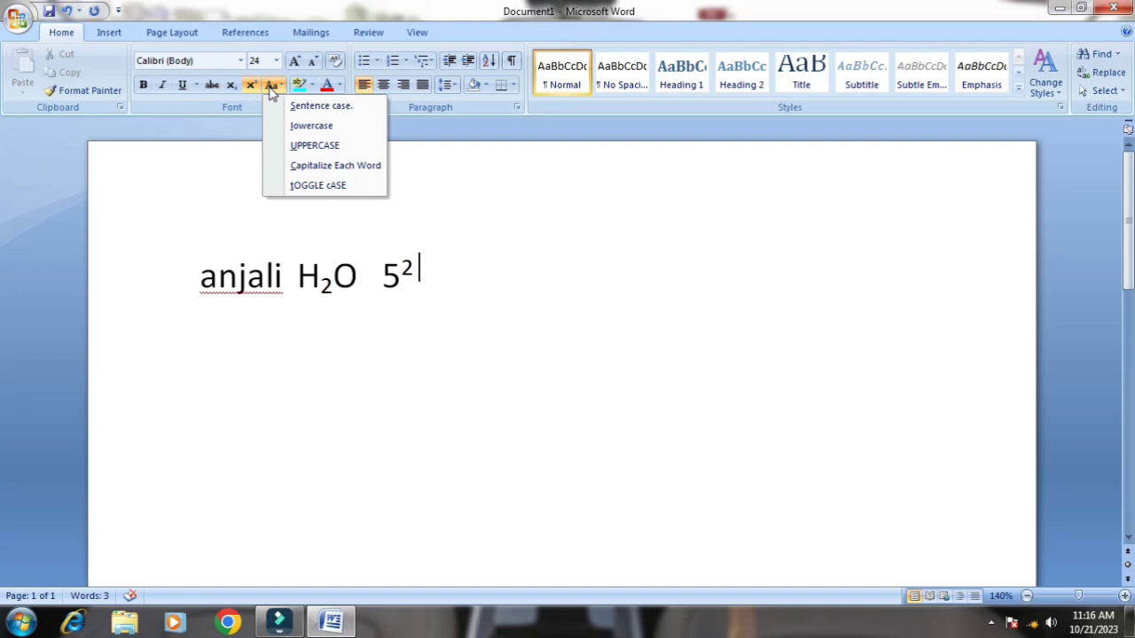
left_click(232, 211)
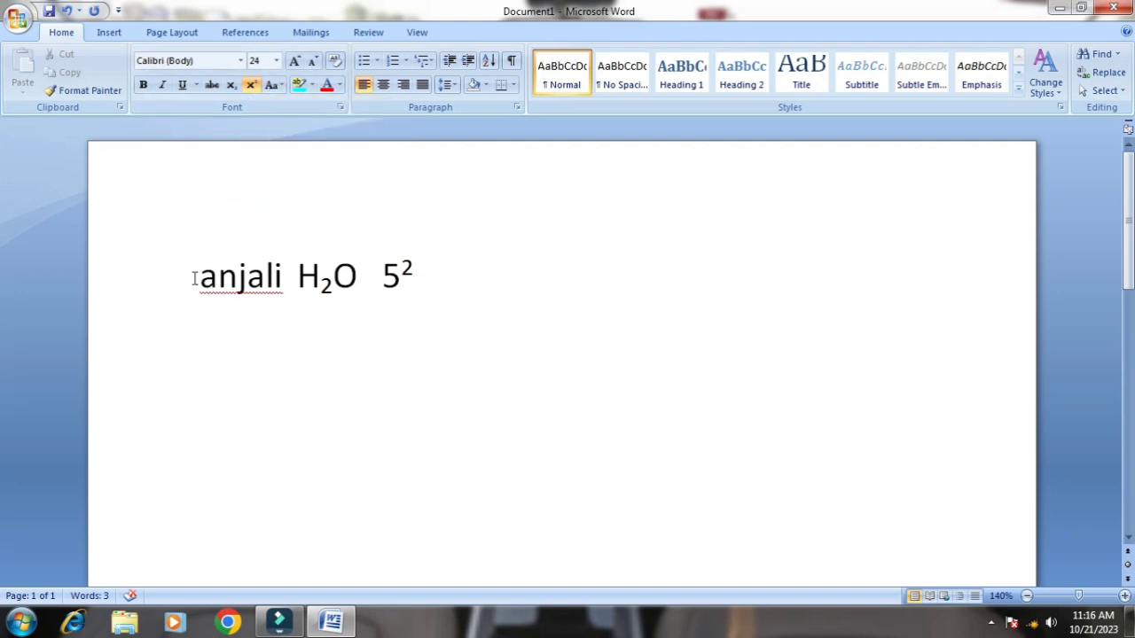
left_click_drag(194, 277, 285, 293)
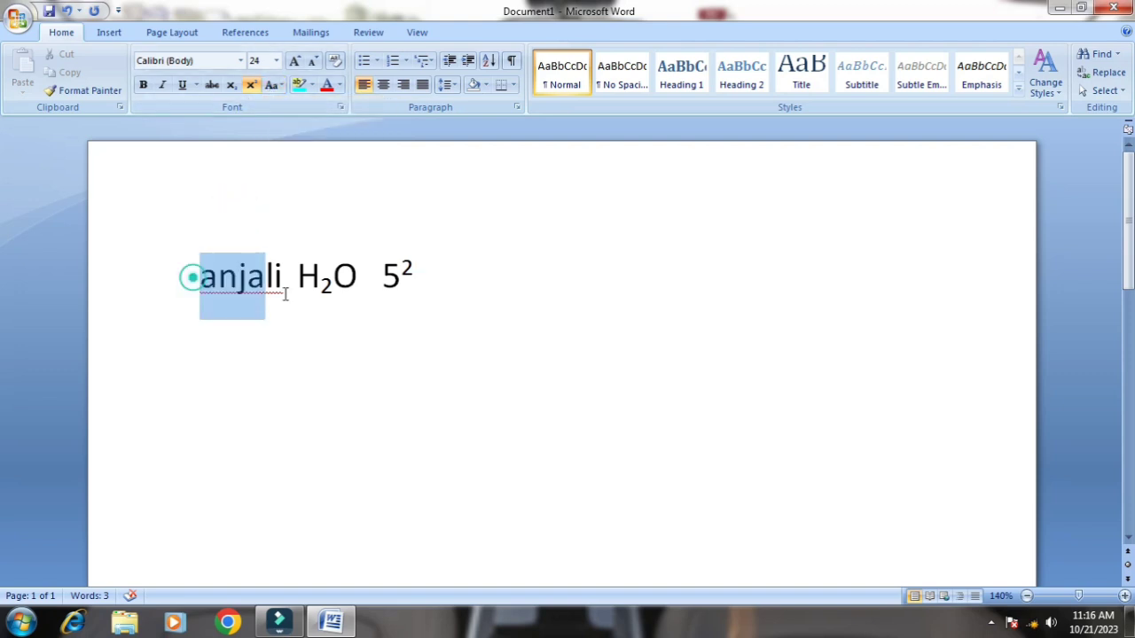
left_click(277, 85)
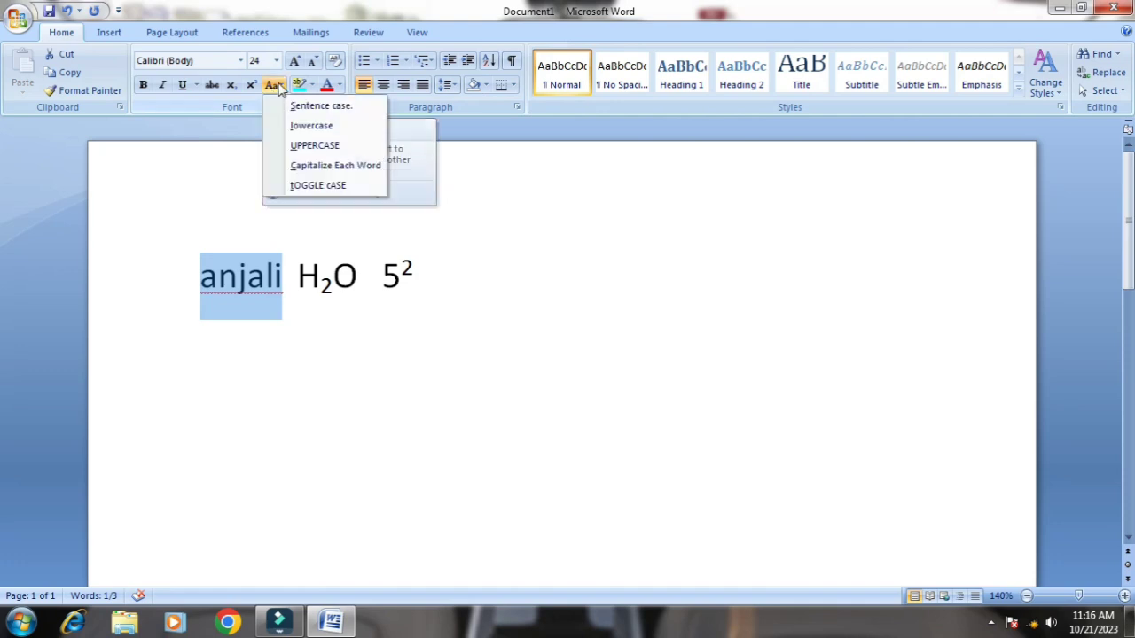
left_click(312, 112)
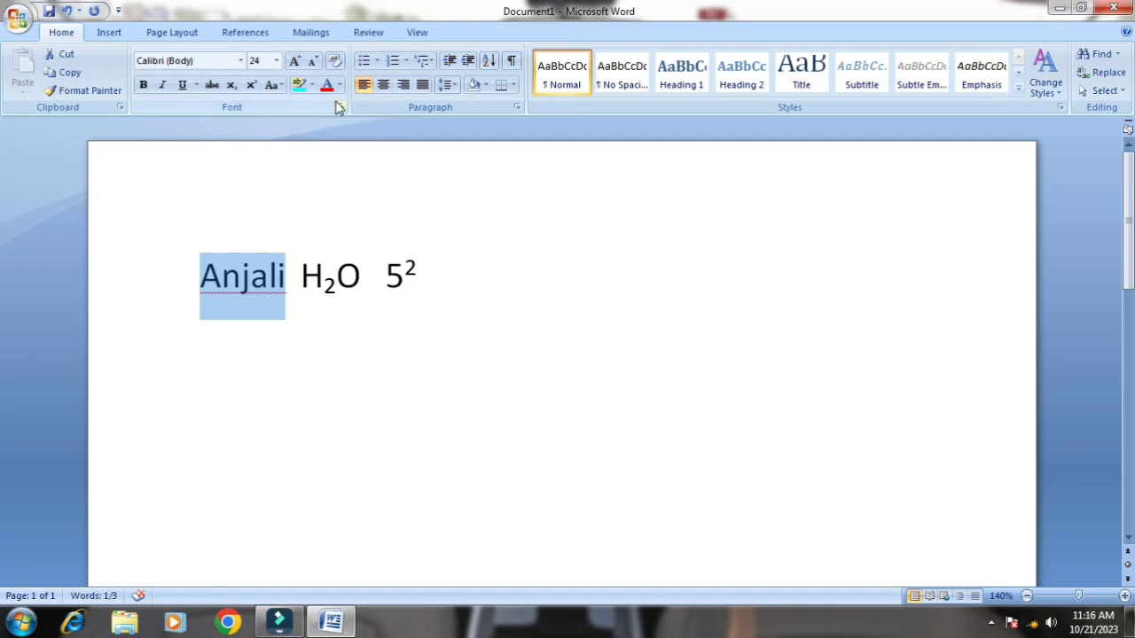
Convert the selected name to lowercase and then to UPPERCASE
left_click(272, 85)
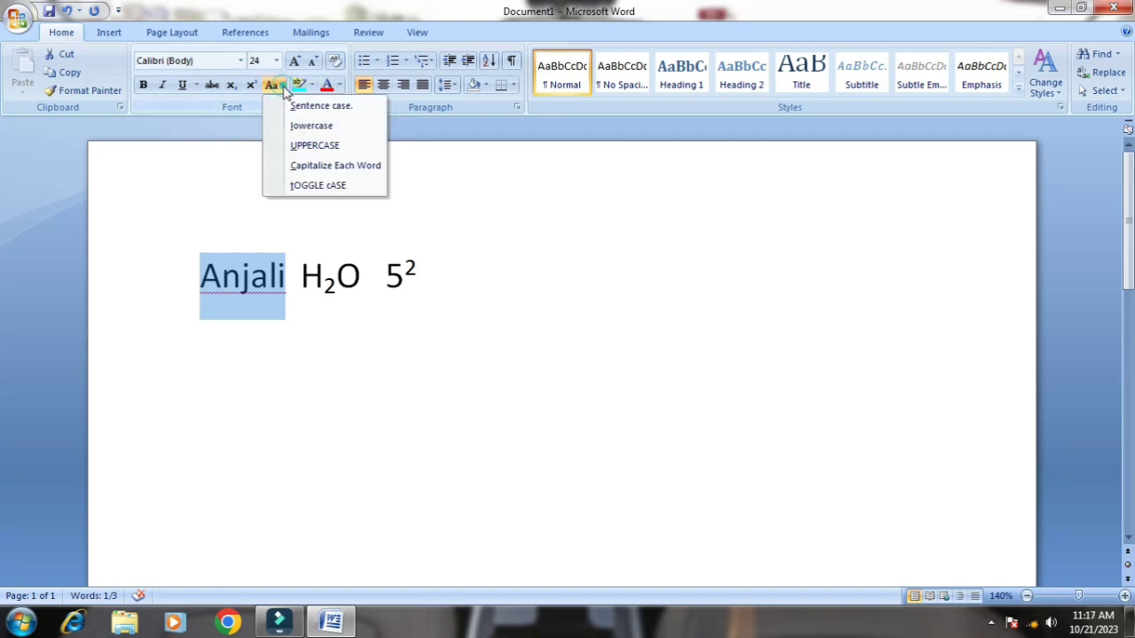
left_click(302, 125)
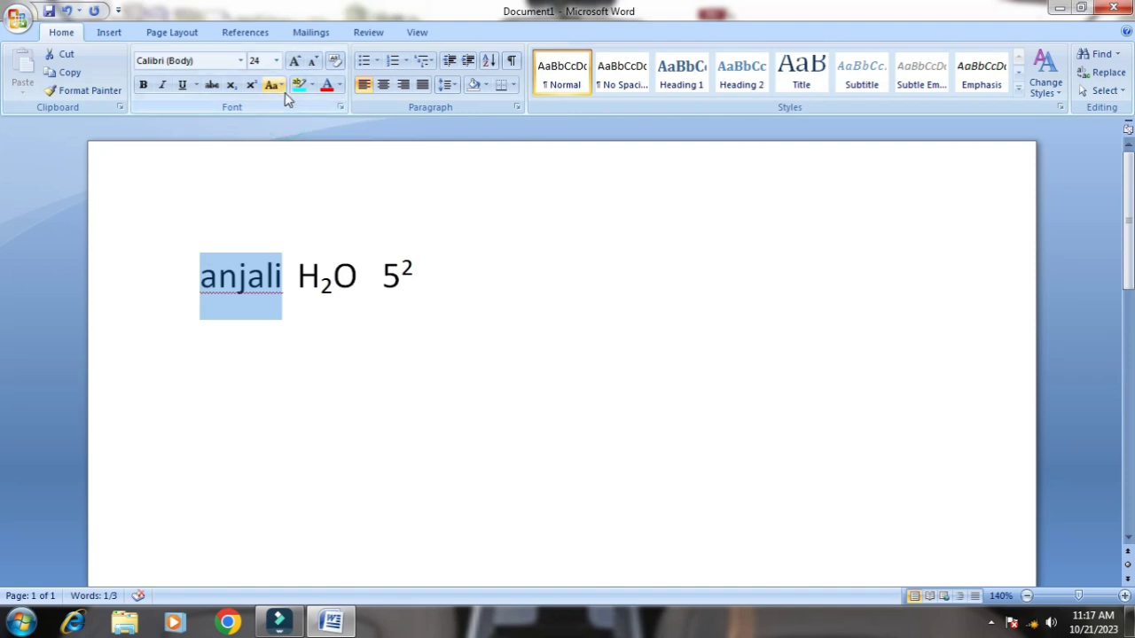
left_click(274, 85)
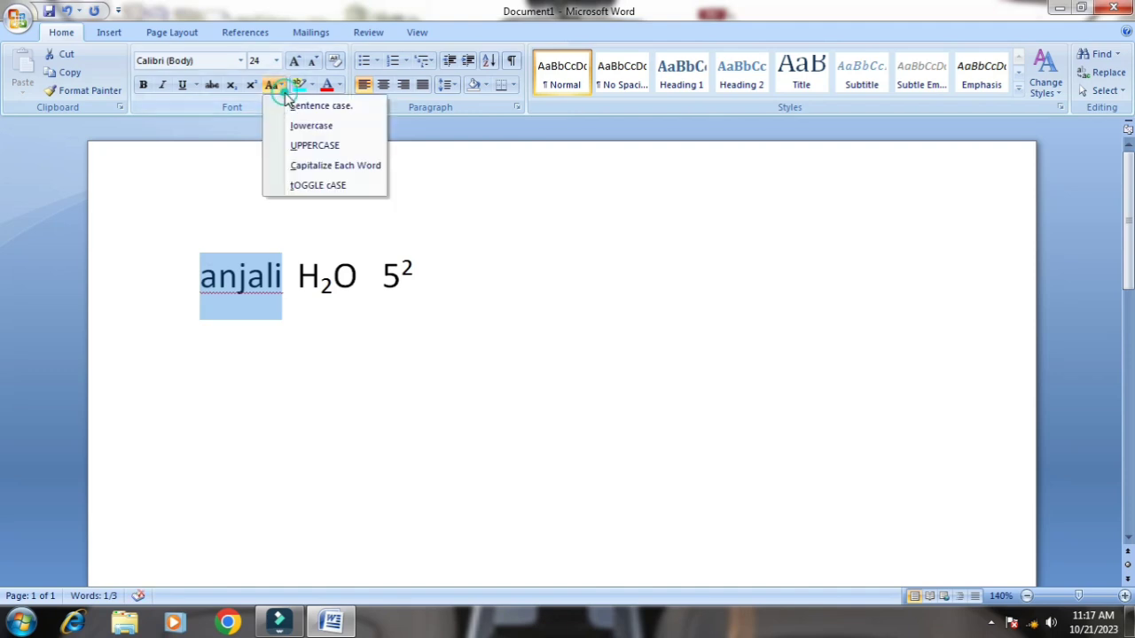
left_click(312, 147)
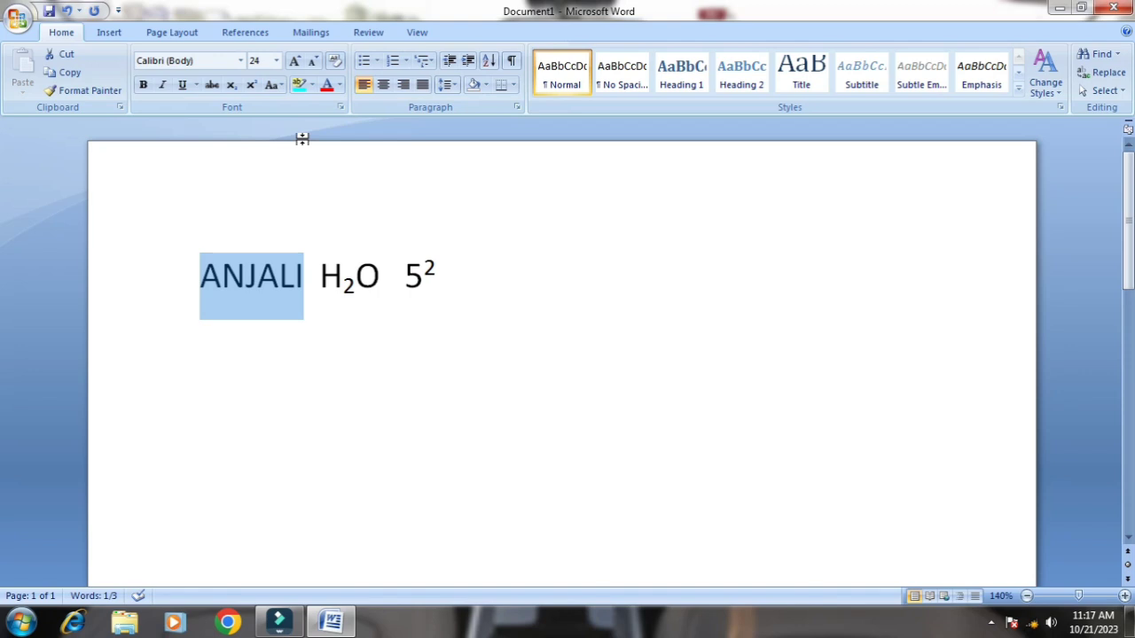
Apply Capitalize Each Word to the name, followed by tOGGLE cASE
left_click(272, 85)
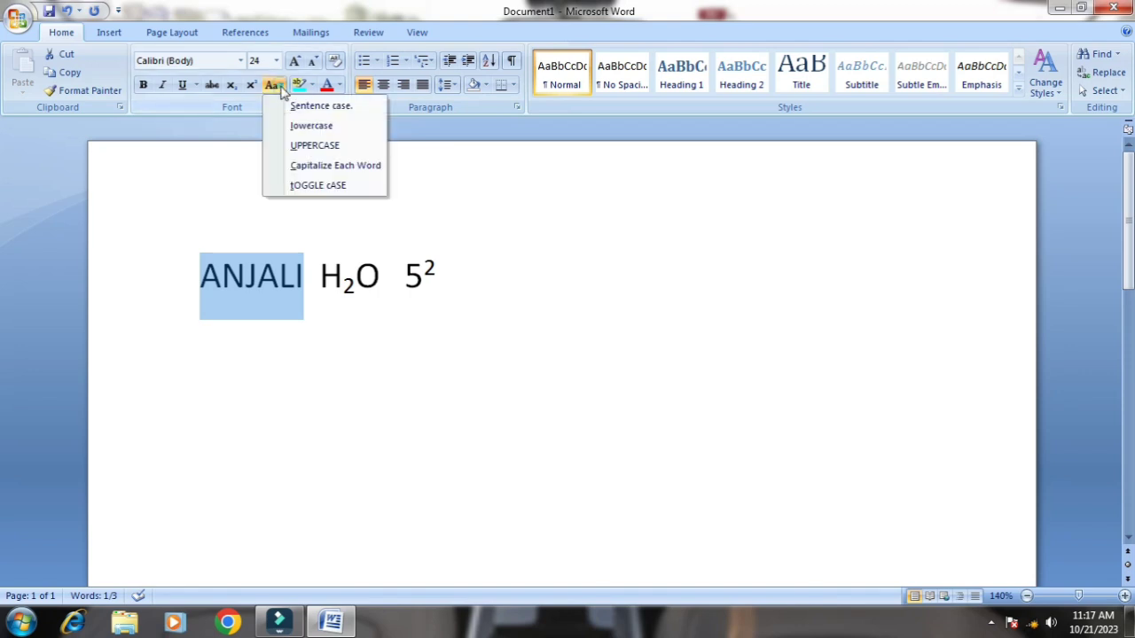
left_click(308, 167)
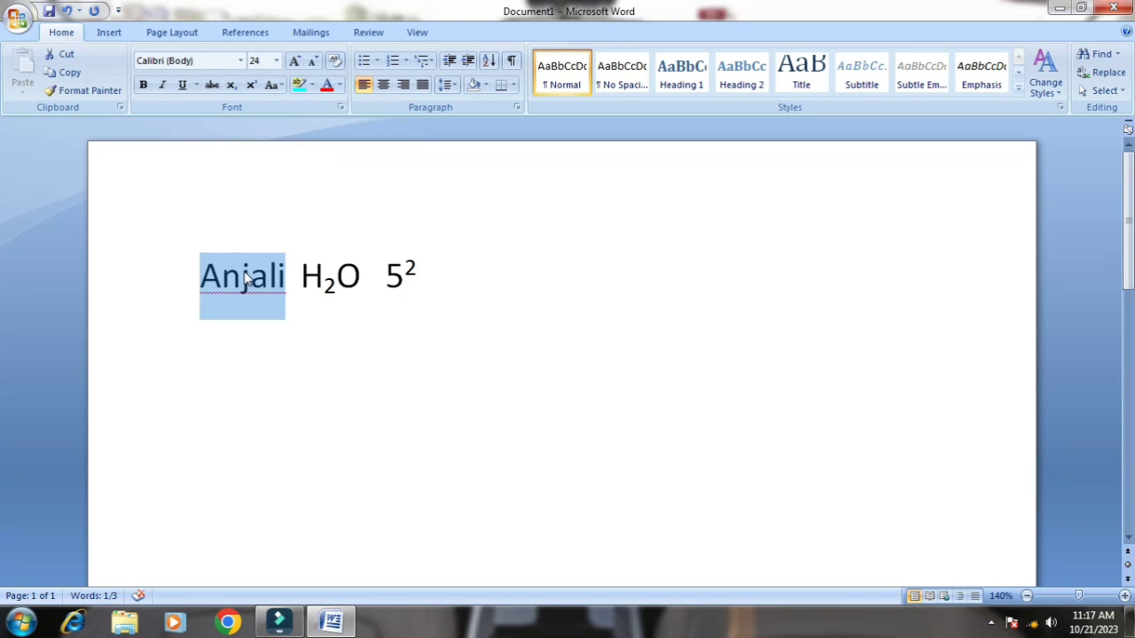
left_click(274, 84)
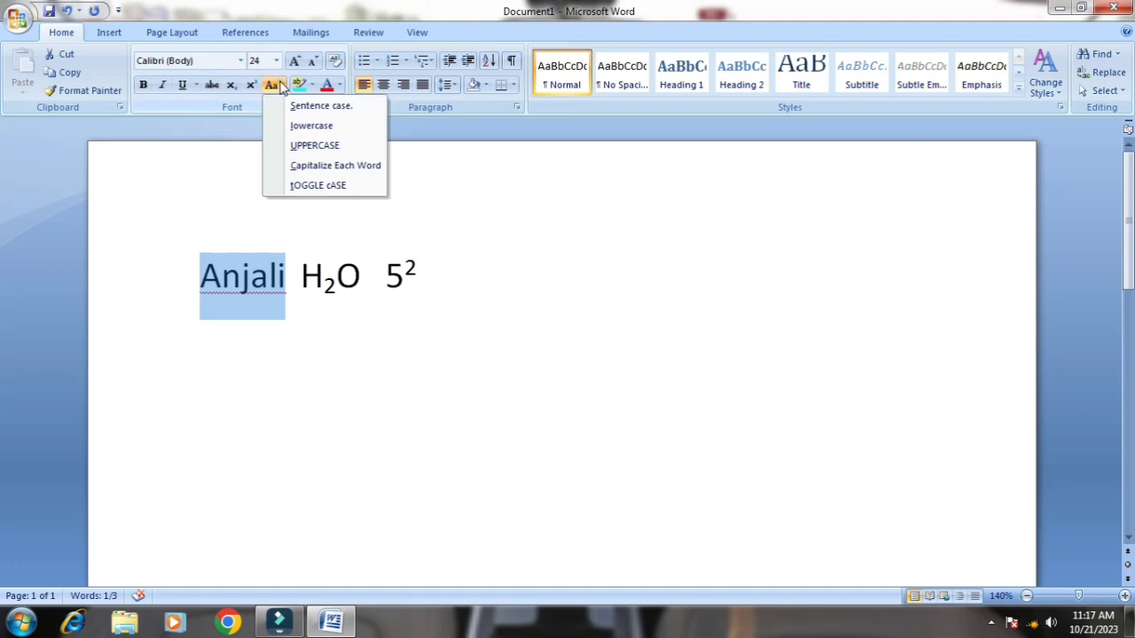
left_click(308, 191)
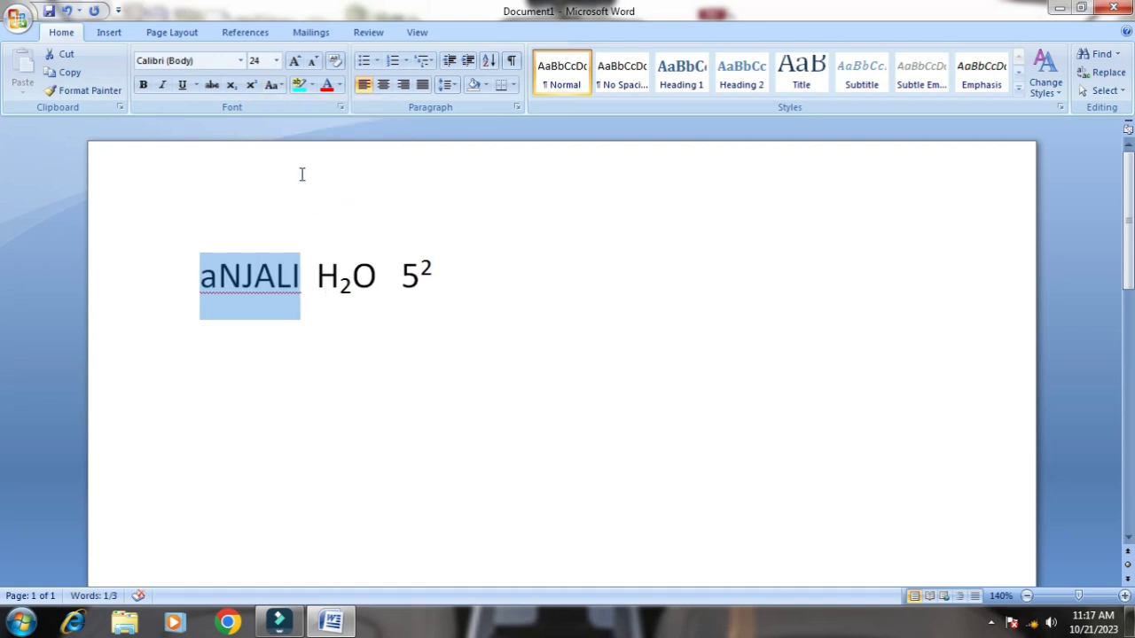
Change the name on the first line to Sentence case and highlight it in turquoise
left_click(295, 275)
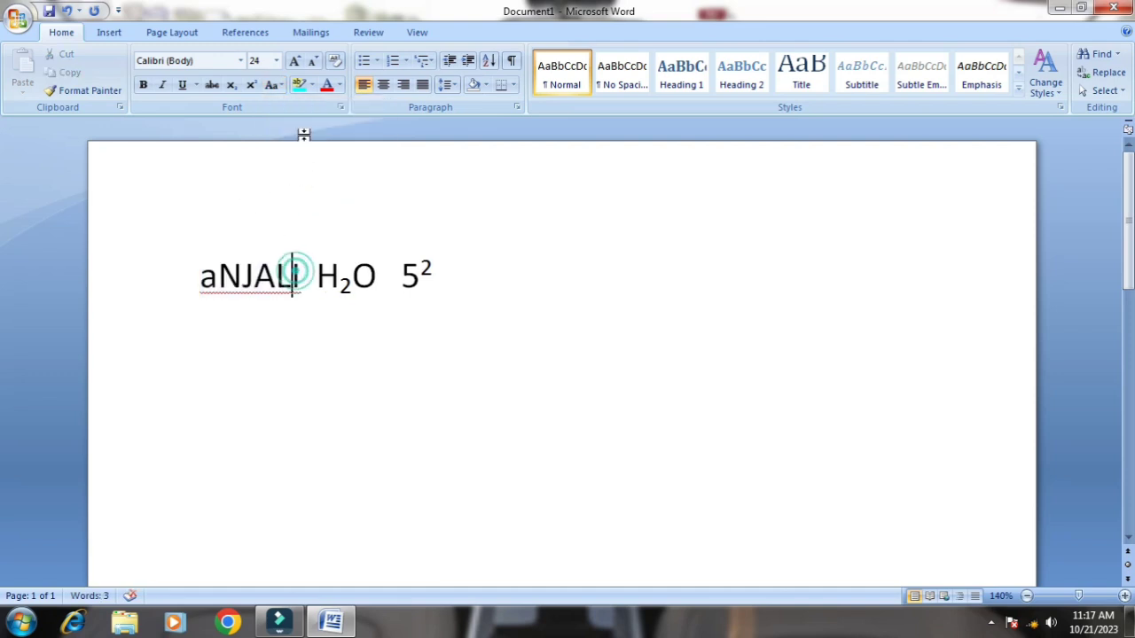
left_click_drag(202, 279, 307, 282)
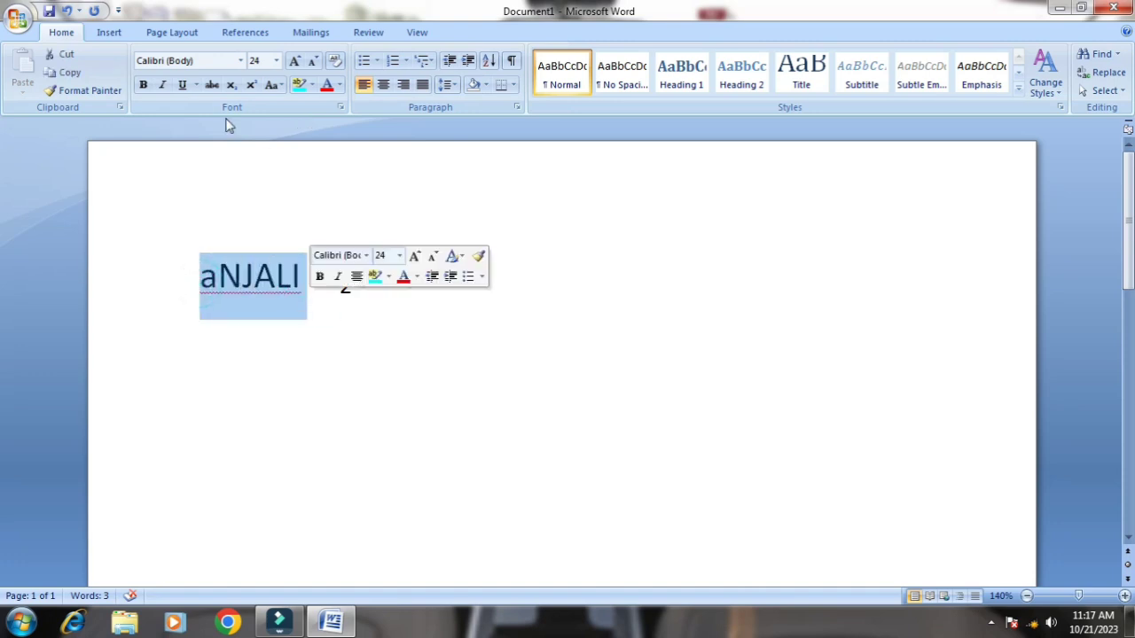
left_click(270, 84)
left_click(306, 103)
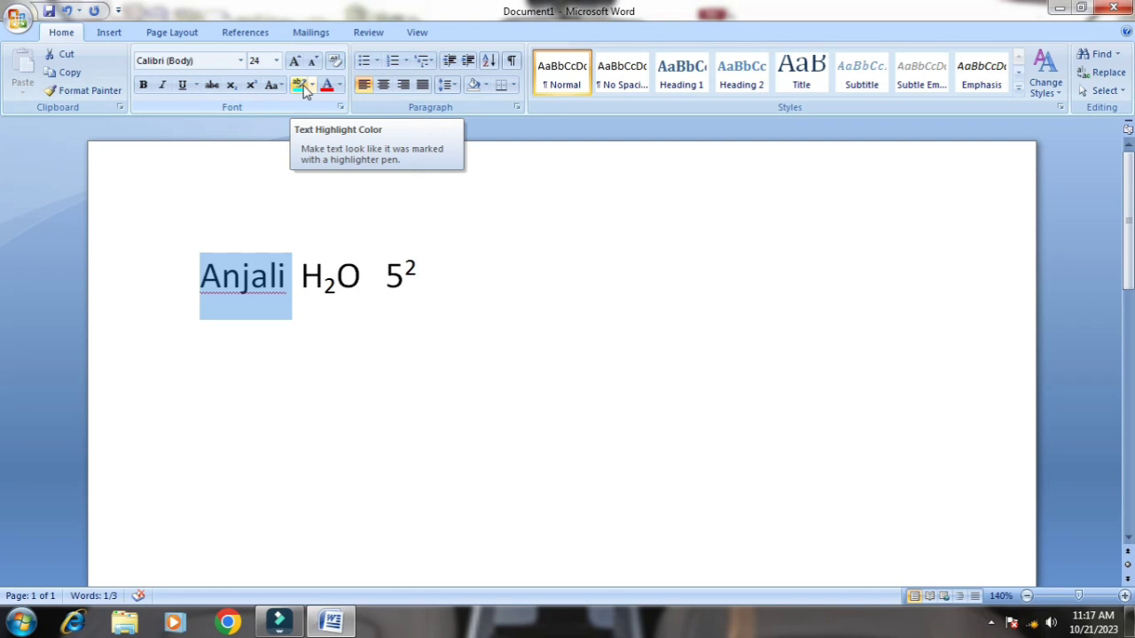
left_click(301, 86)
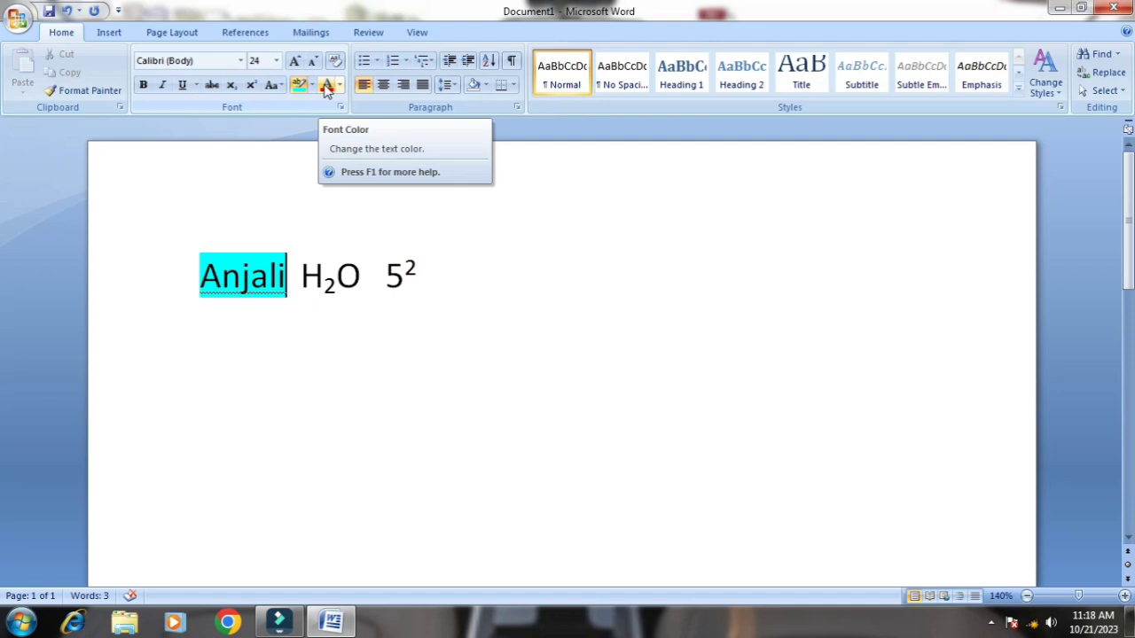
Turn off superscript at the end of the first line and write How are you two lines below
left_click(425, 266)
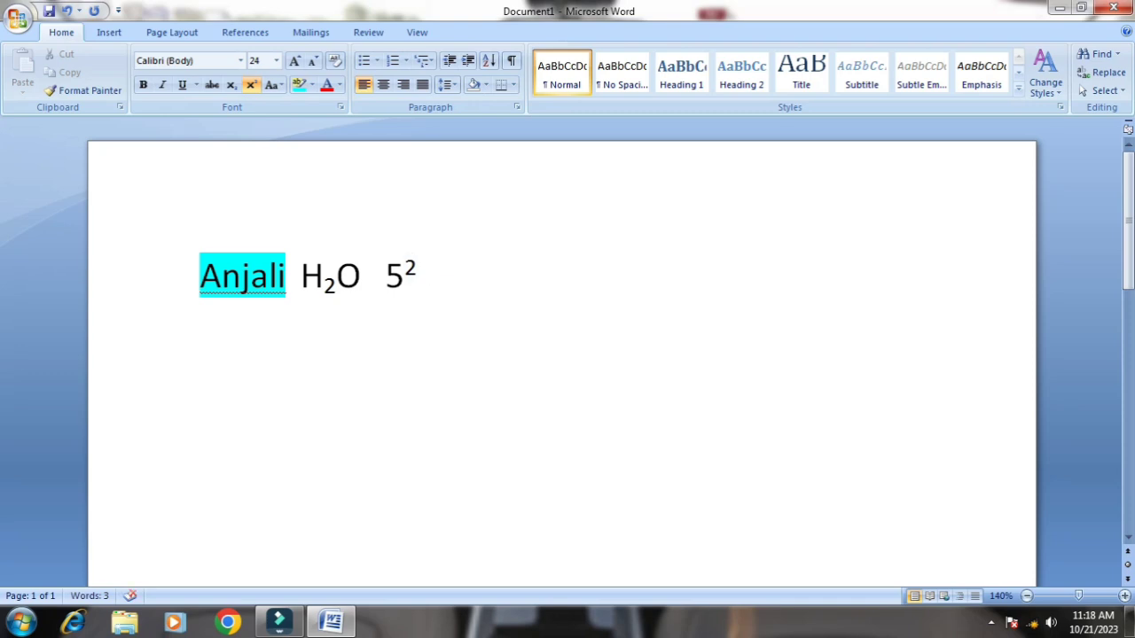
left_click(252, 84)
key("Return")
key("Return")
type("How")
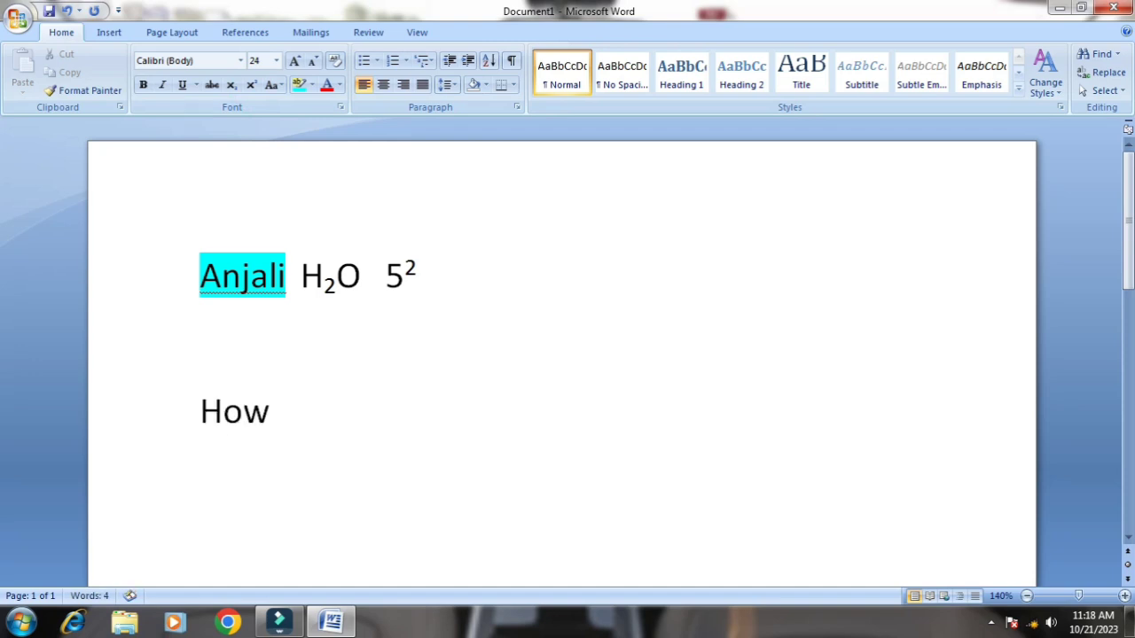
type(" are you")
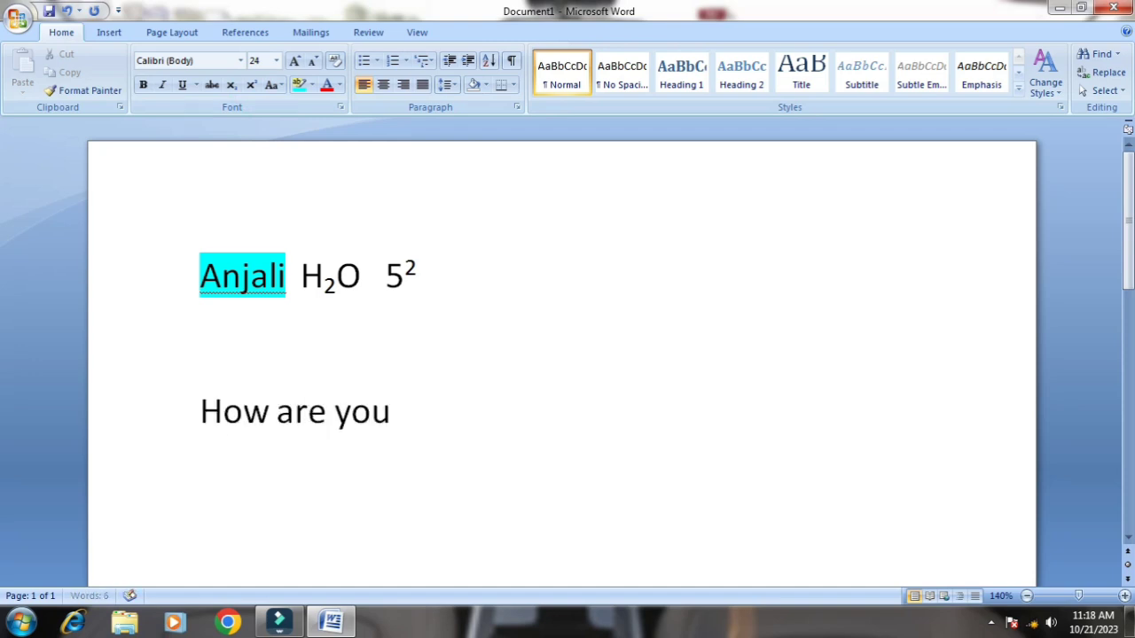
Color the How are you text with the standard Red and remove the blank line above it
left_click_drag(197, 406, 448, 420)
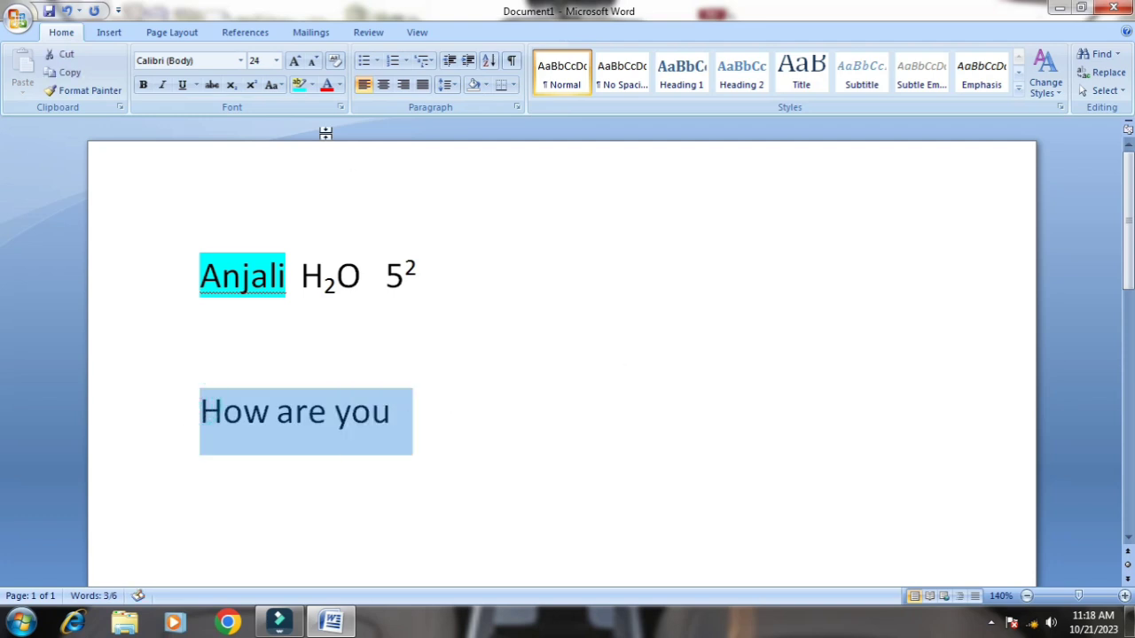
left_click(340, 85)
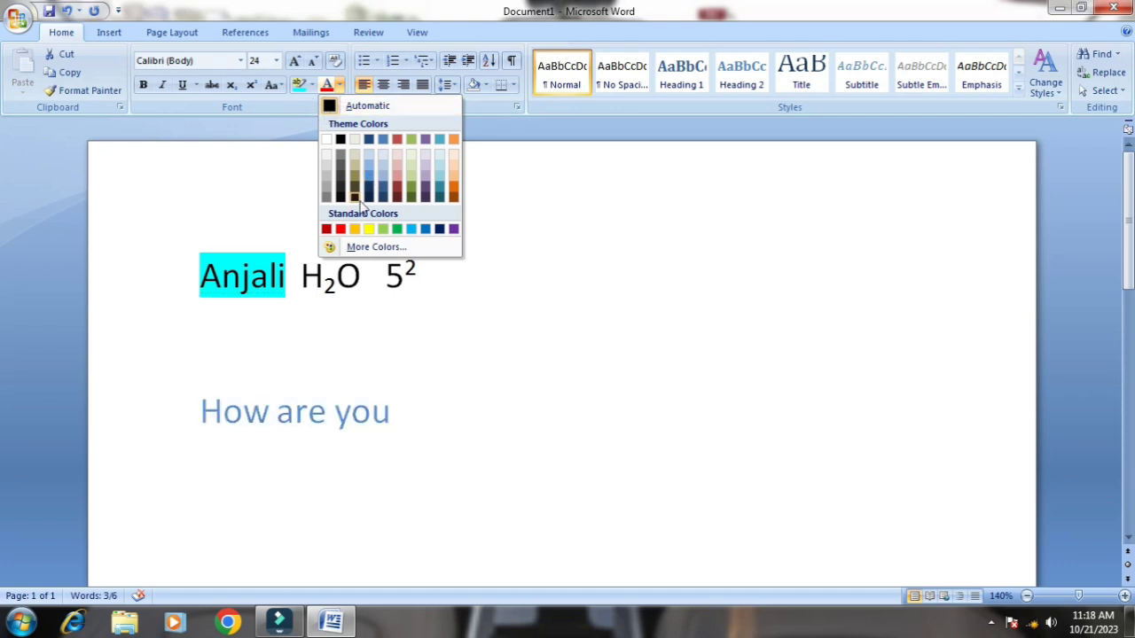
left_click(340, 229)
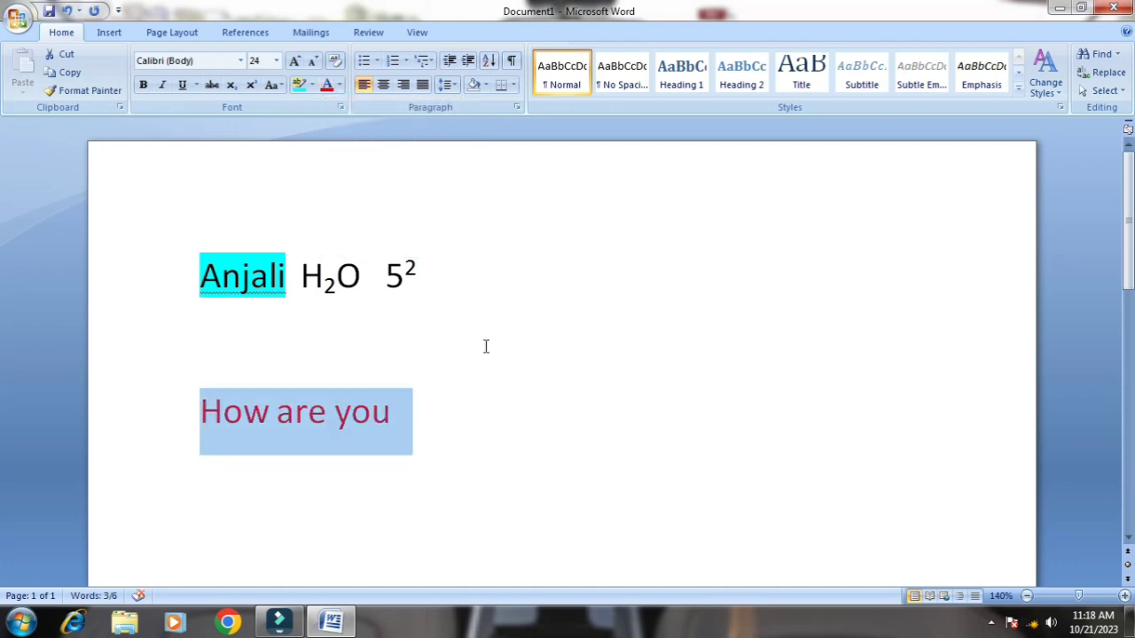
left_click(609, 448)
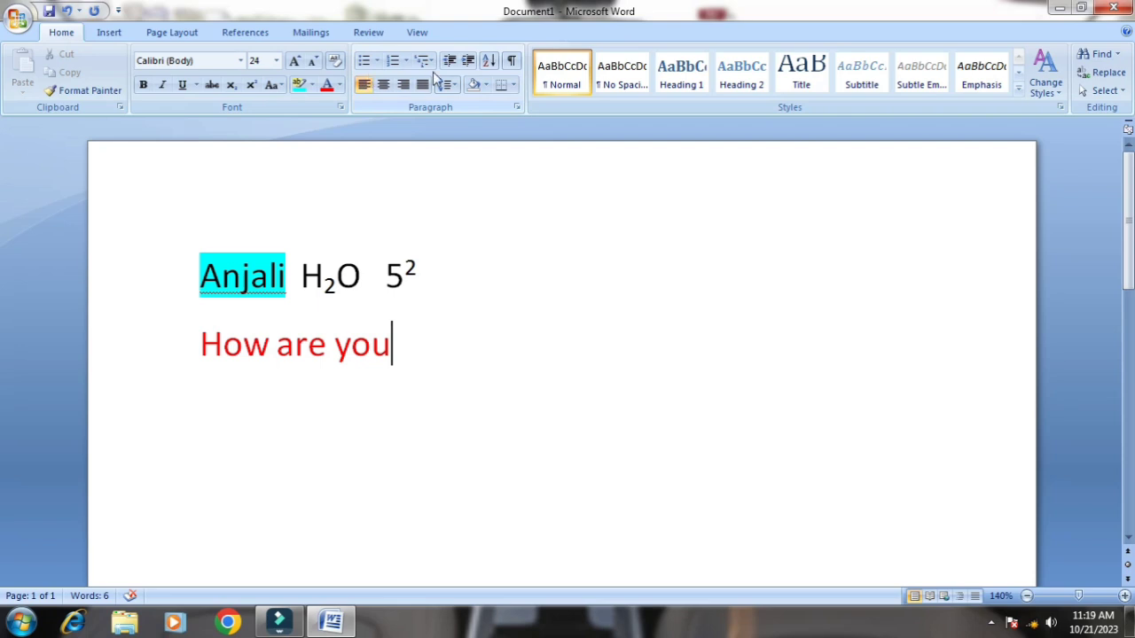
Start a bulleted list on a new line under How are you with the item hello
key("Return")
key("Return")
key("BackSpace")
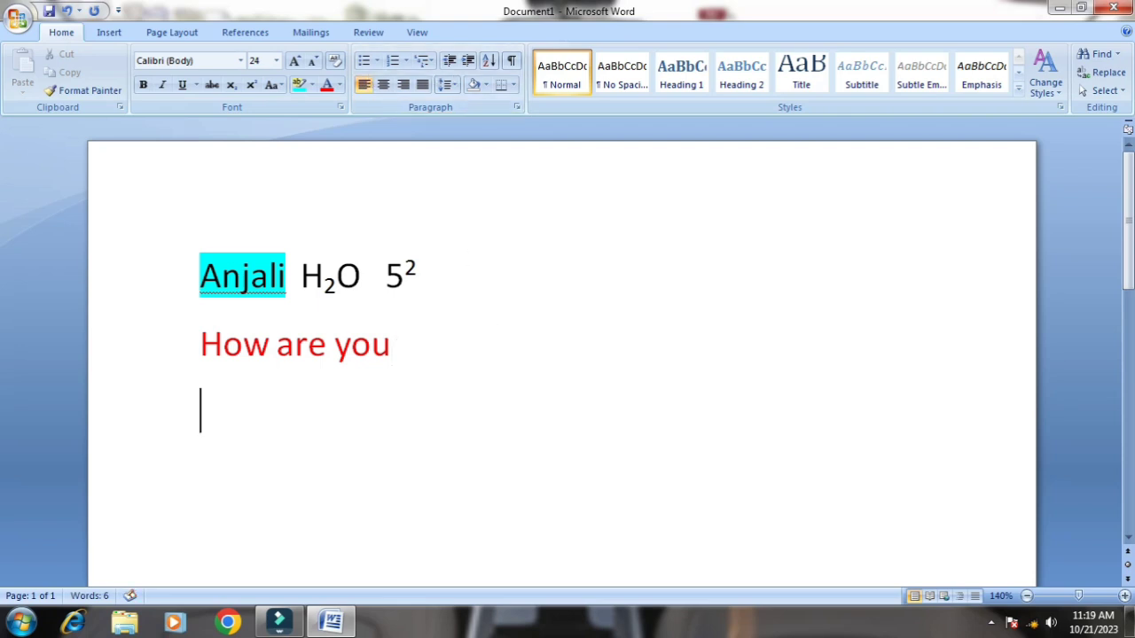
left_click(364, 61)
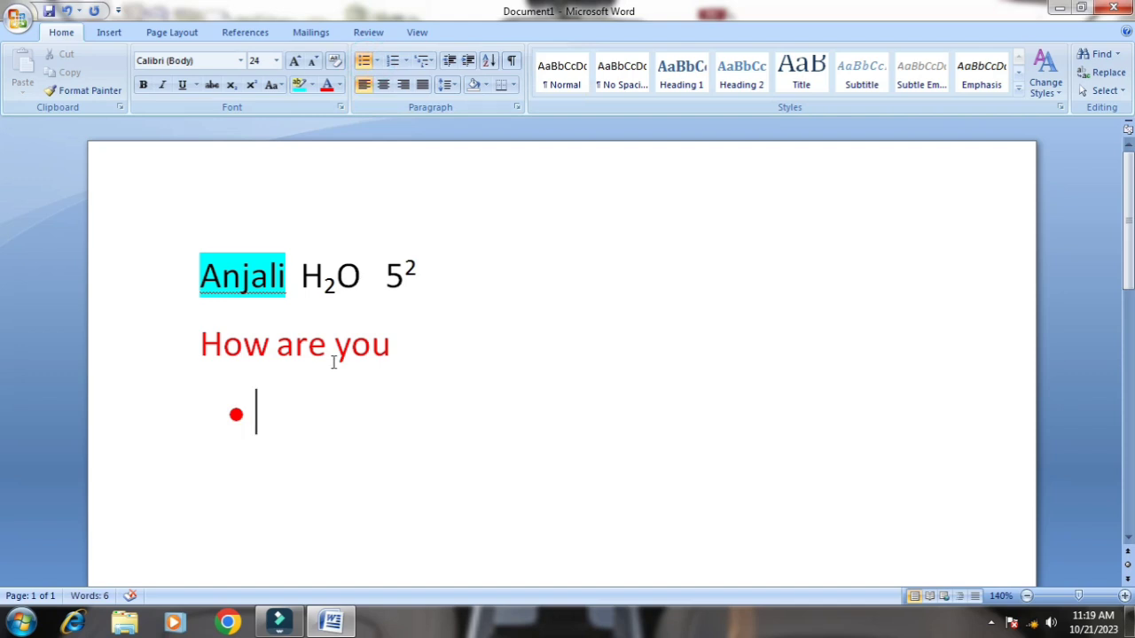
type("ho")
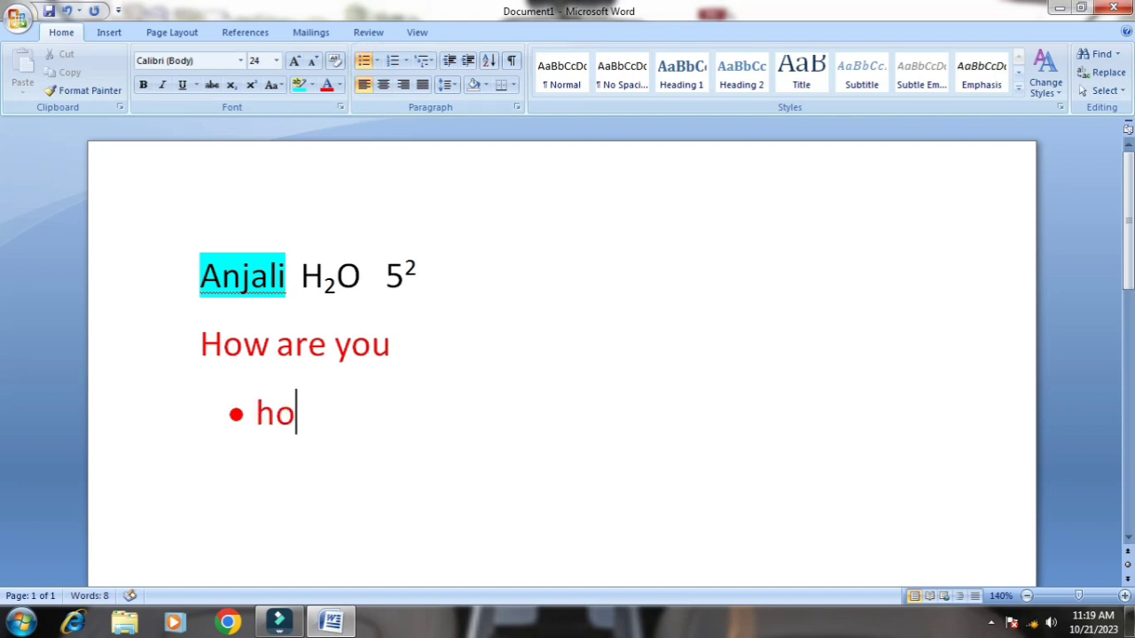
key("BackSpace")
key("BackSpace")
type("hello")
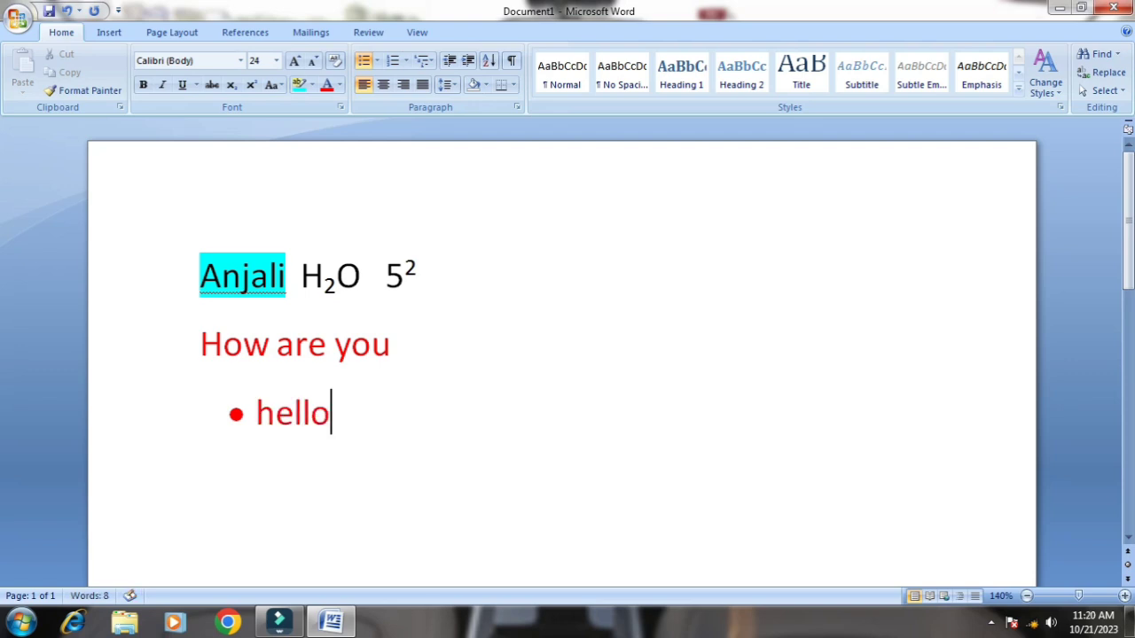
Add a second bulleted item reading is, and delete that item and its bullet
key("Return")
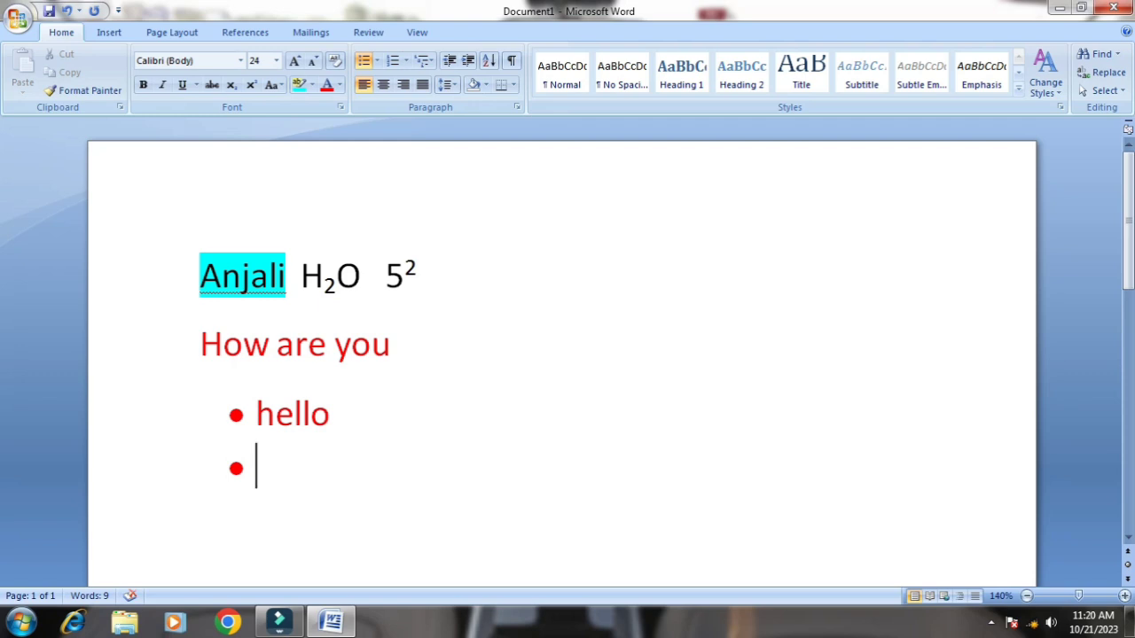
type("is")
key("Return")
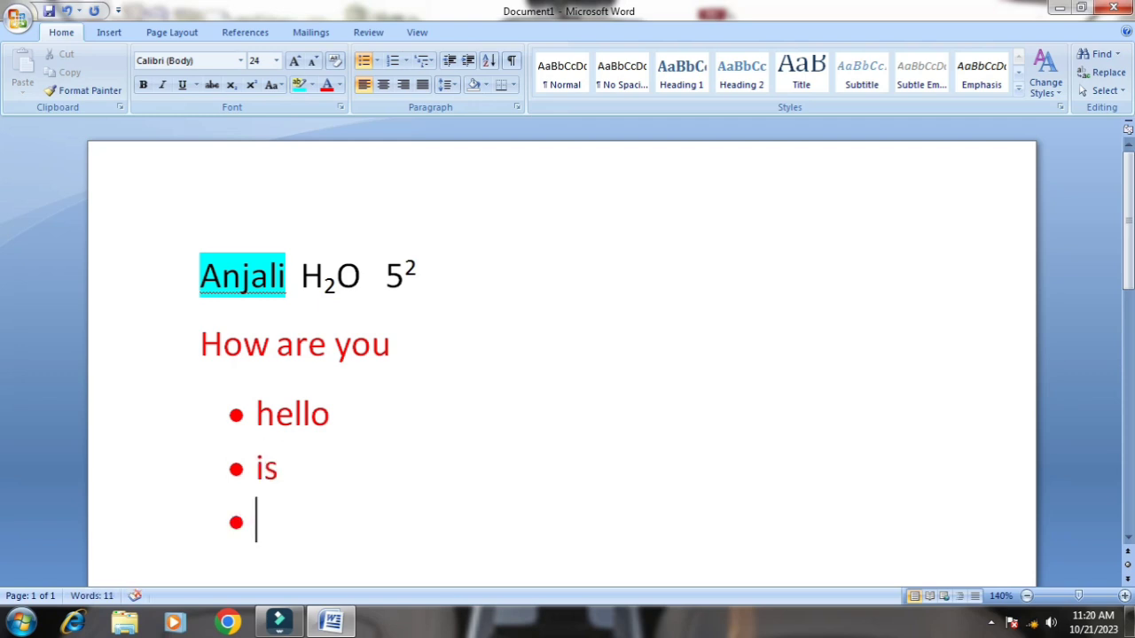
key("BackSpace")
key("BackSpace")
key("BackSpace")
key("BackSpace")
key("BackSpace")
key("BackSpace")
key("BackSpace")
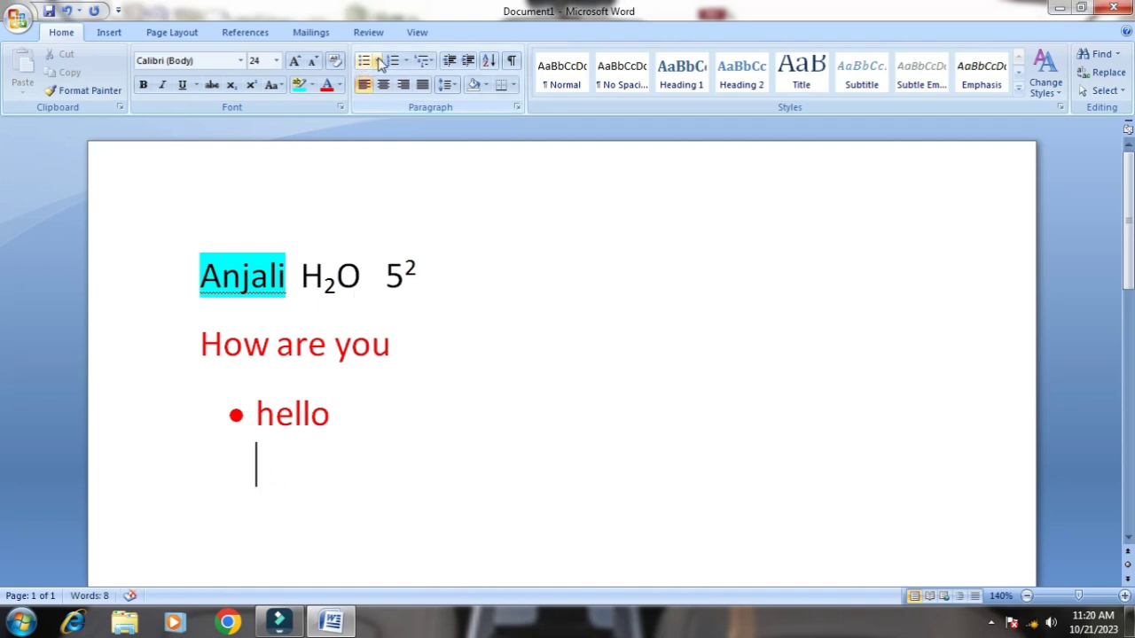
Change the bullet of the hello item to the multicolored plus symbol from the bullet library
left_click_drag(226, 410, 383, 424)
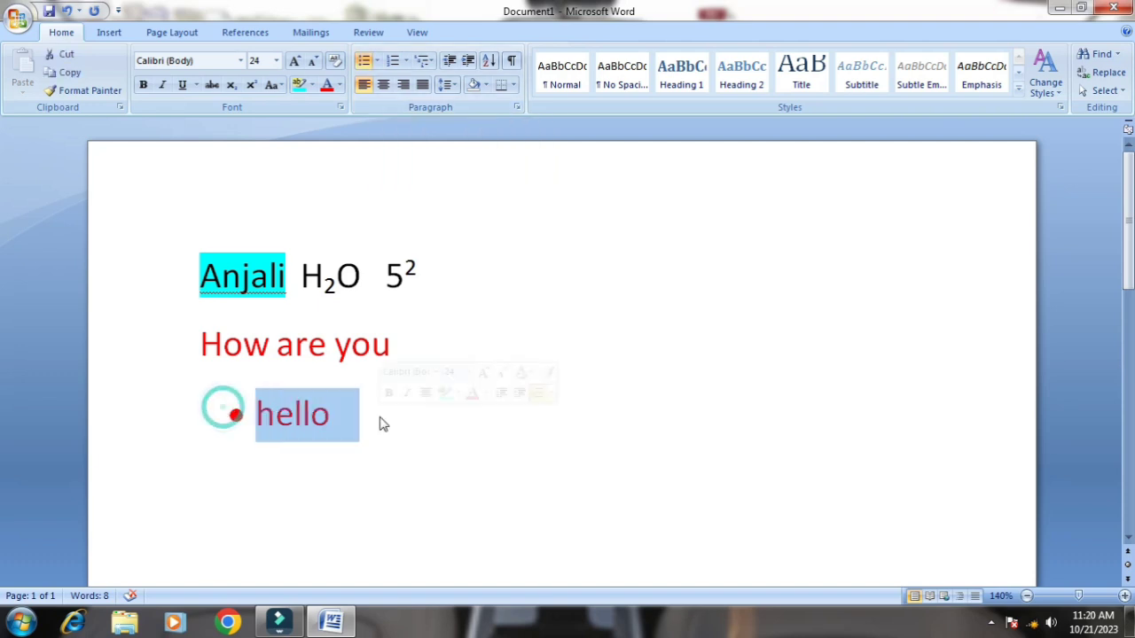
left_click(377, 60)
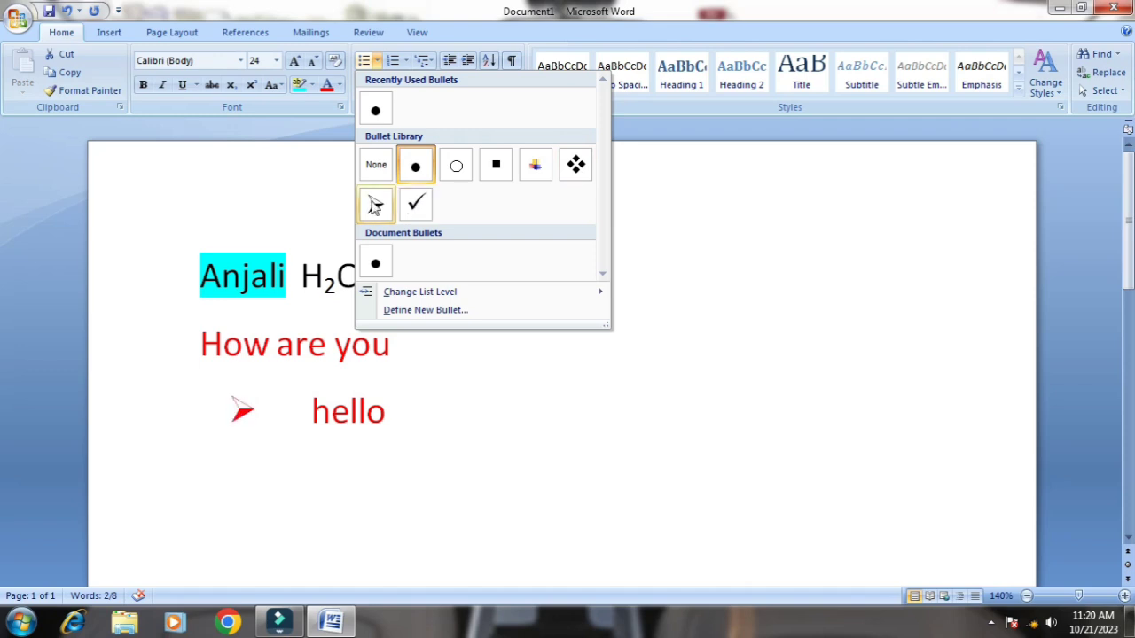
left_click(529, 170)
left_click(472, 365)
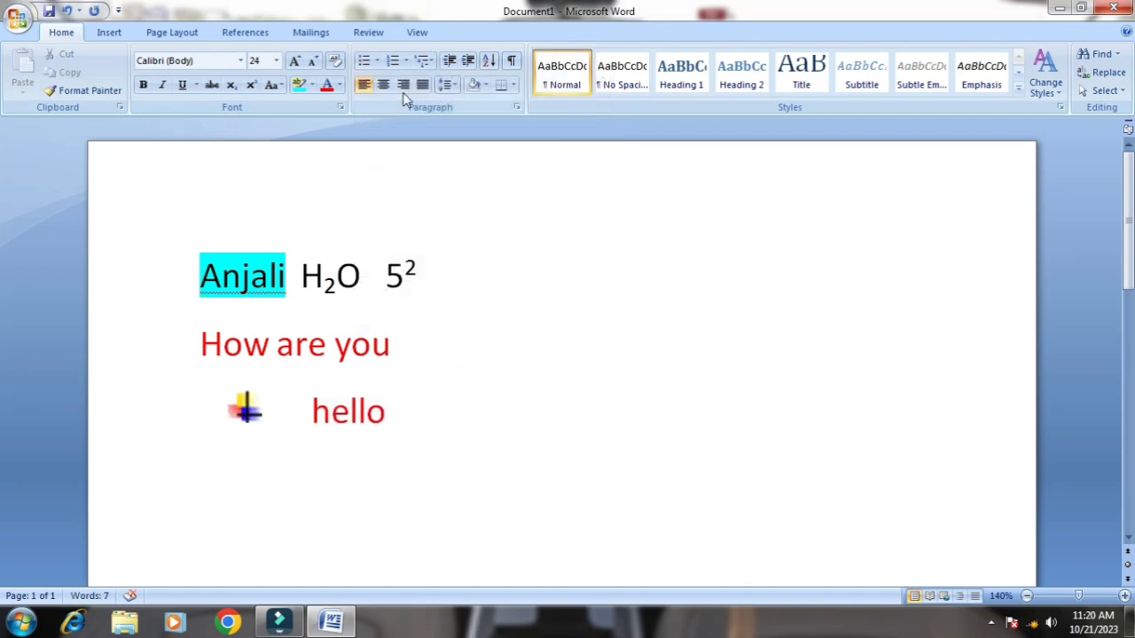
Convert the bulleted hello item to a numbered list in the 1. 2. 3. format
left_click(405, 61)
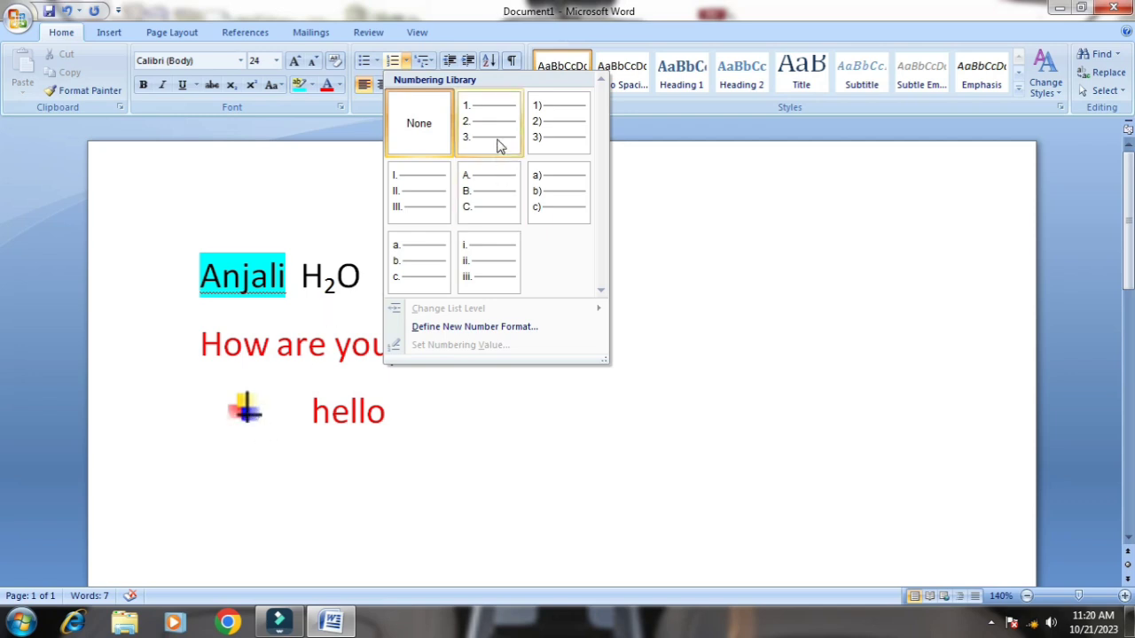
left_click(365, 493)
left_click(218, 401)
left_click_drag(218, 401, 423, 443)
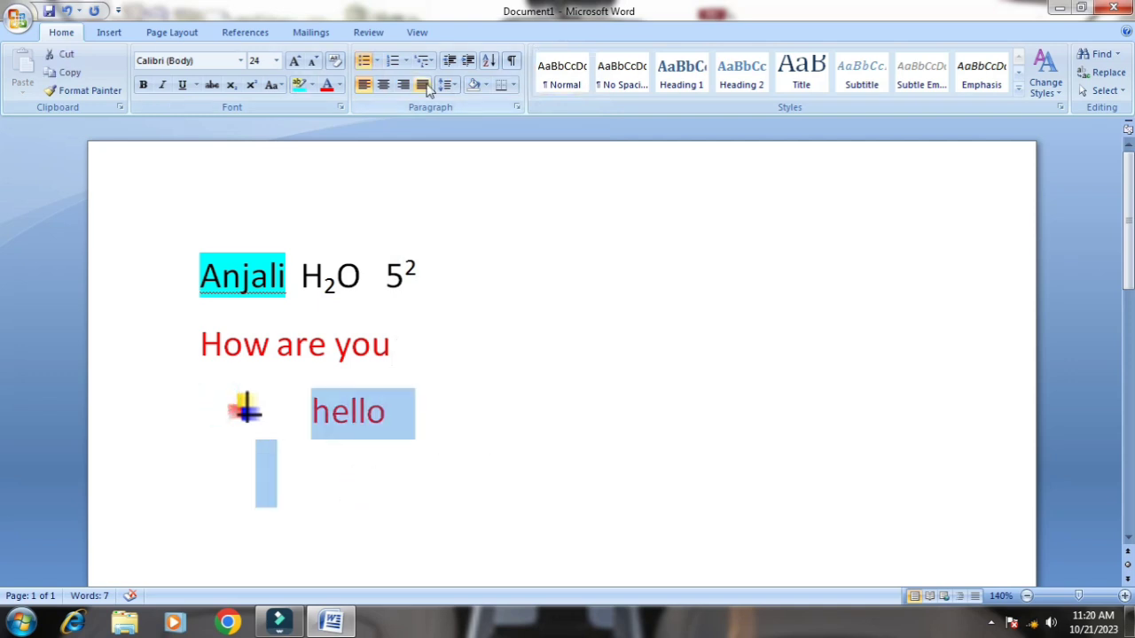
left_click(393, 59)
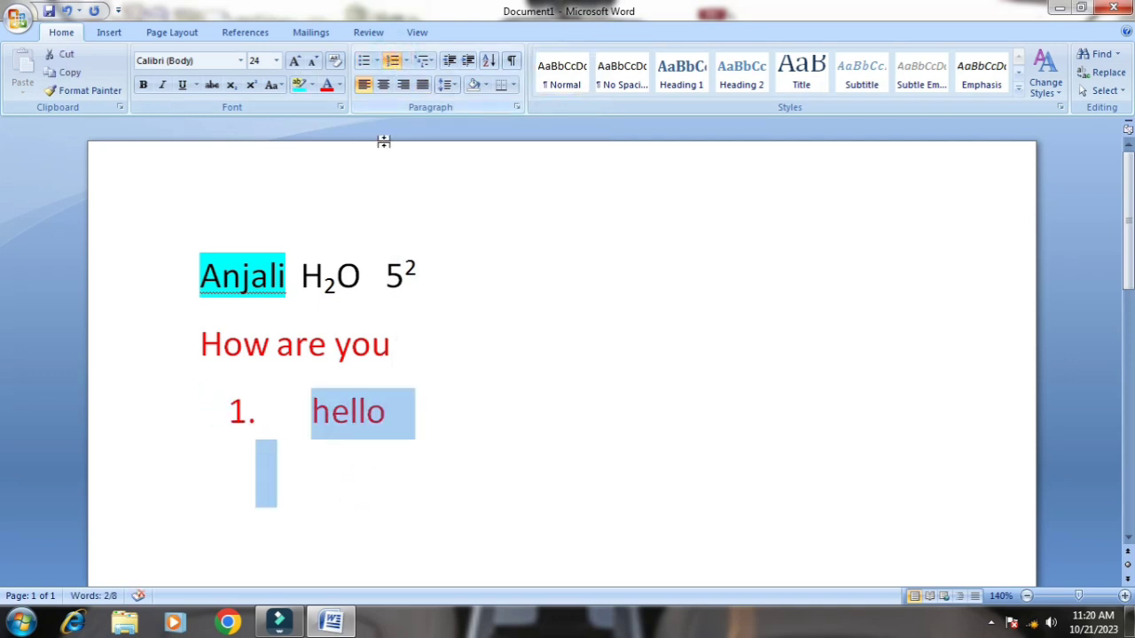
Continue the numbered list after hello with the items i, am and the person's first name
left_click(426, 421)
key("Return")
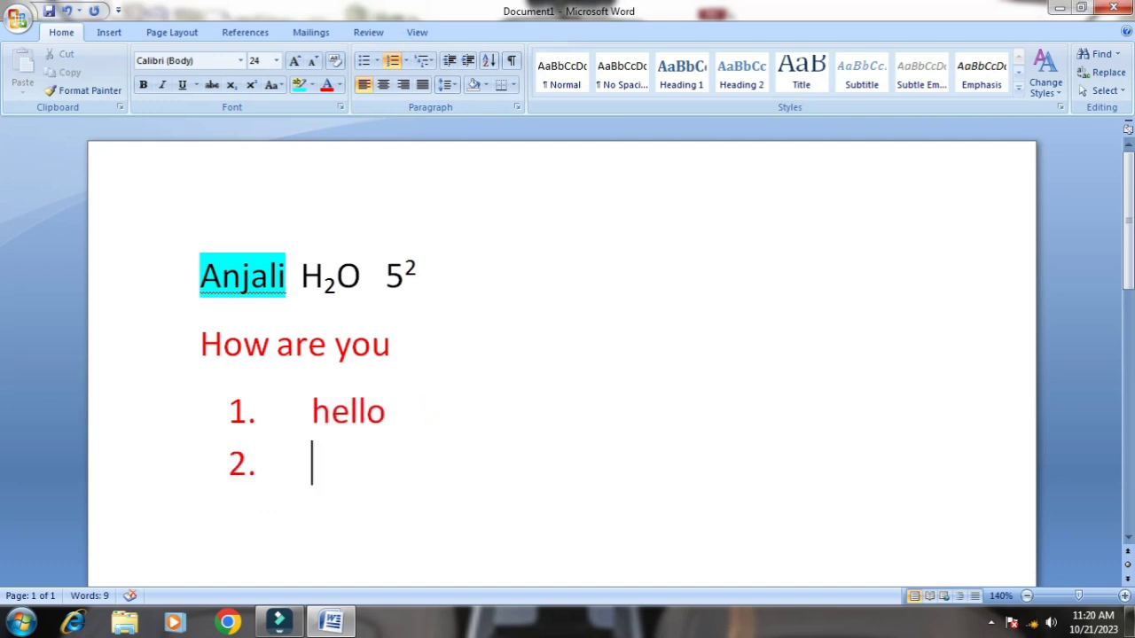
type("i")
key("Return")
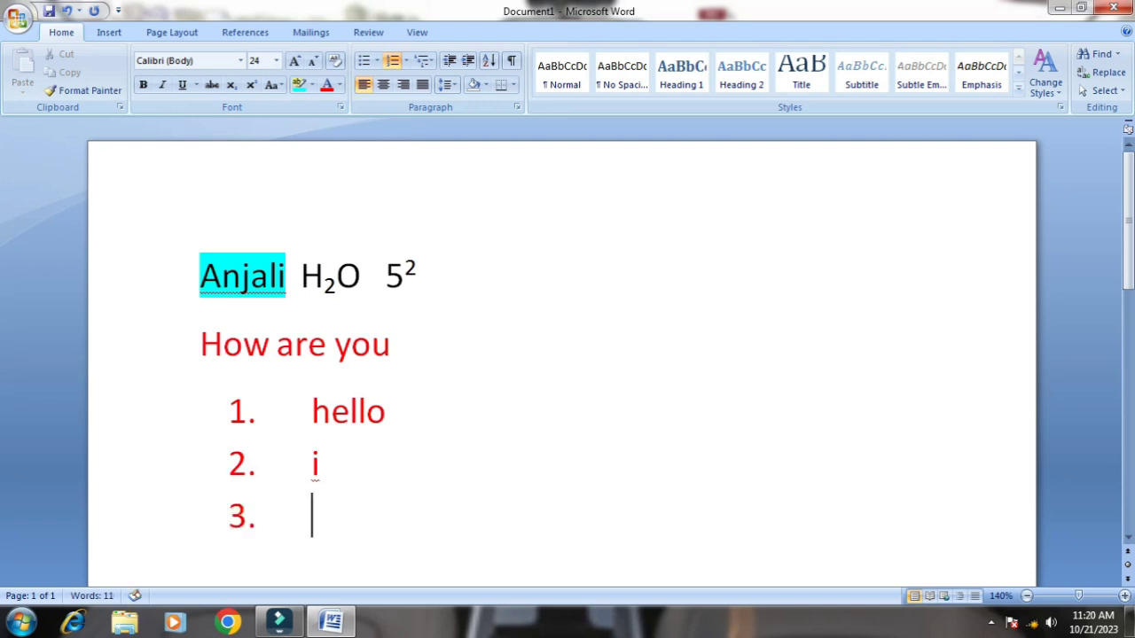
type("am")
key("Return")
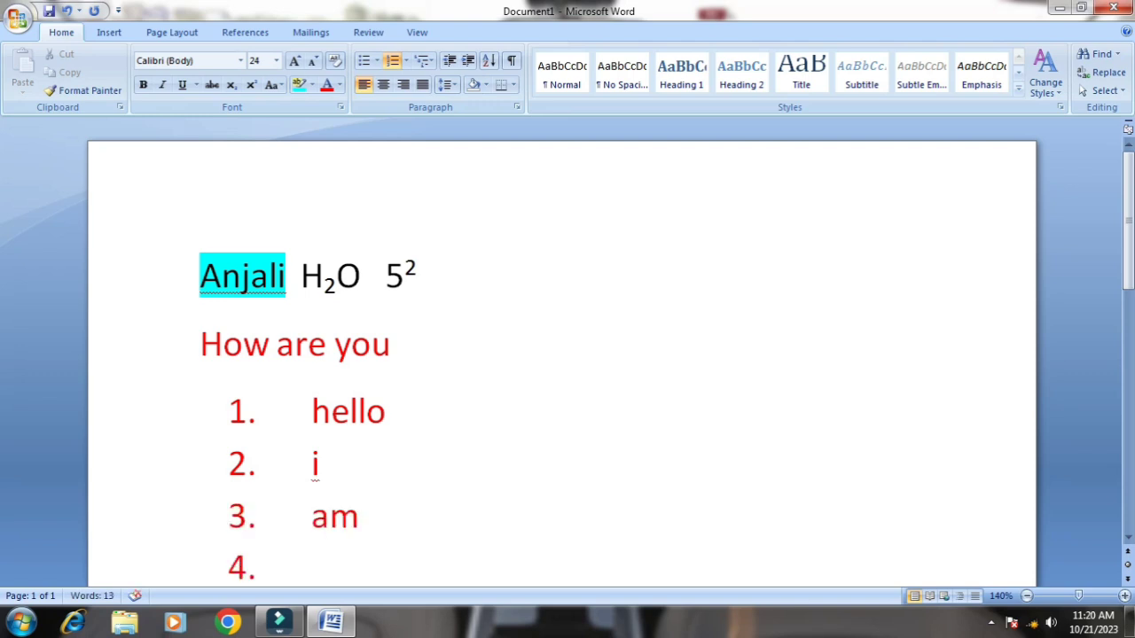
type("anjali")
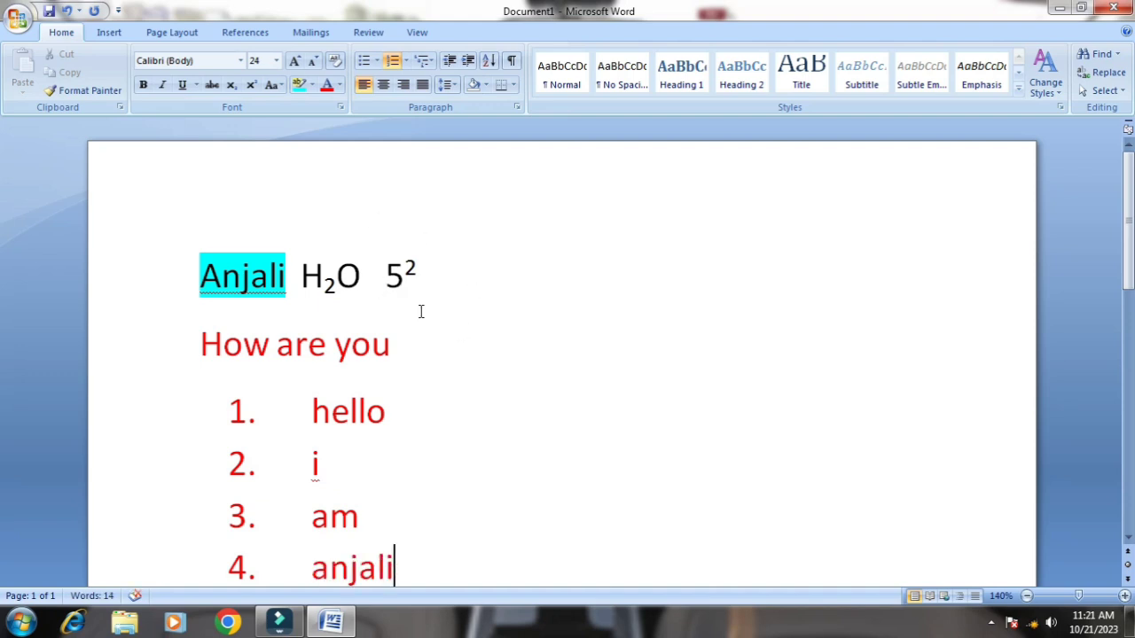
Delete all numbered items after hello
key("BackSpace")
key("BackSpace")
key("BackSpace")
key("BackSpace")
key("BackSpace")
key("BackSpace")
key("BackSpace")
key("BackSpace")
key("BackSpace")
key("BackSpace")
key("BackSpace")
key("BackSpace")
key("BackSpace")
key("BackSpace")
key("BackSpace")
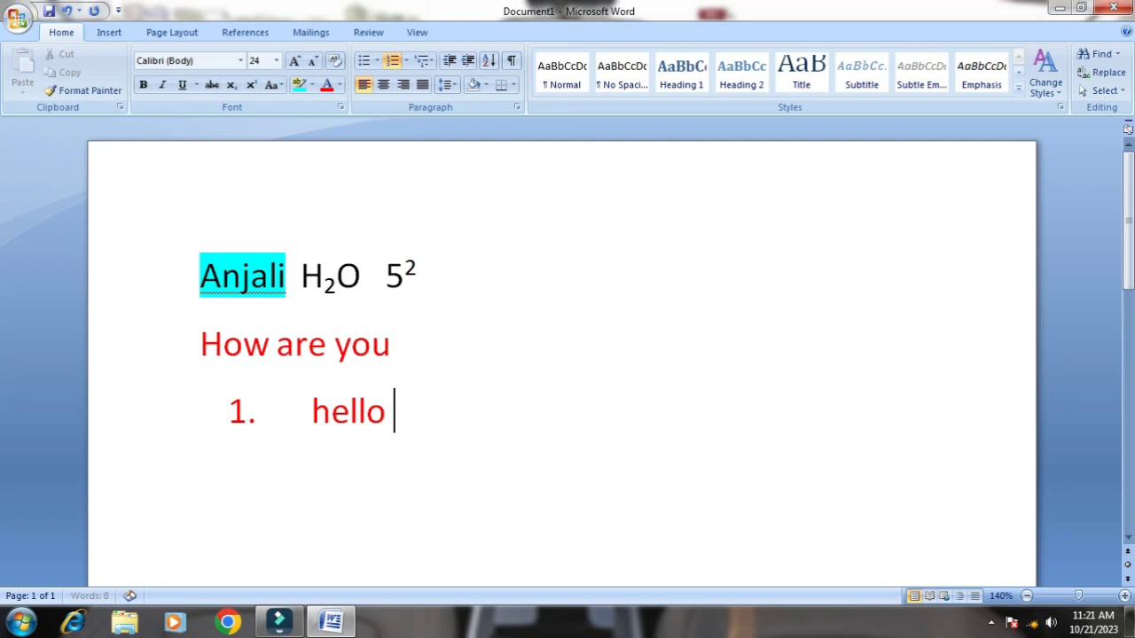
left_click(426, 61)
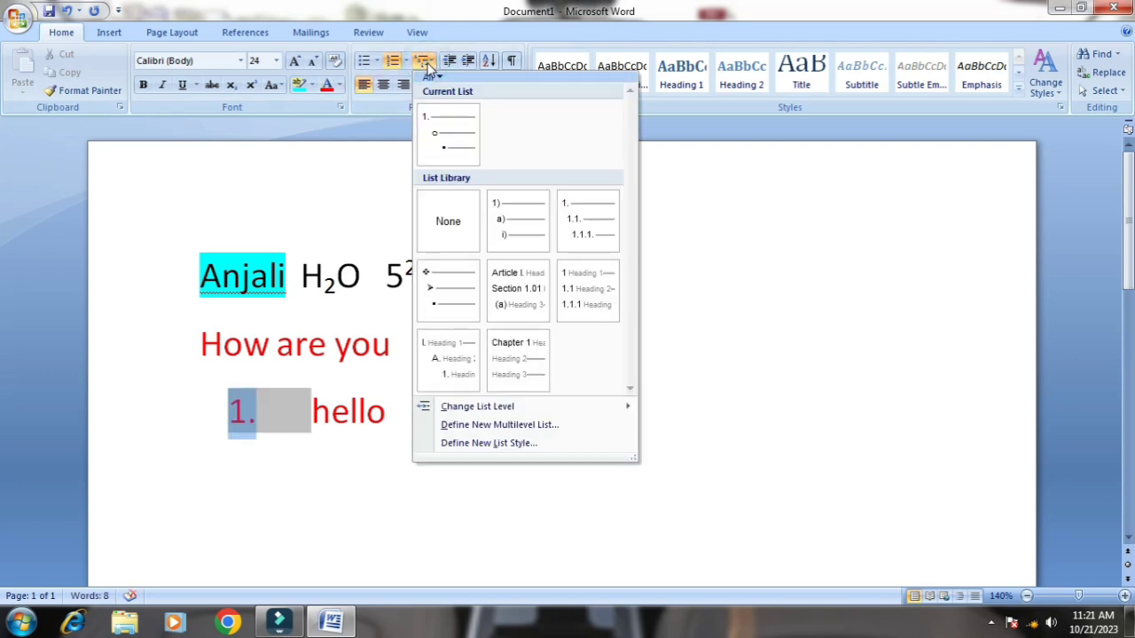
left_click(292, 427)
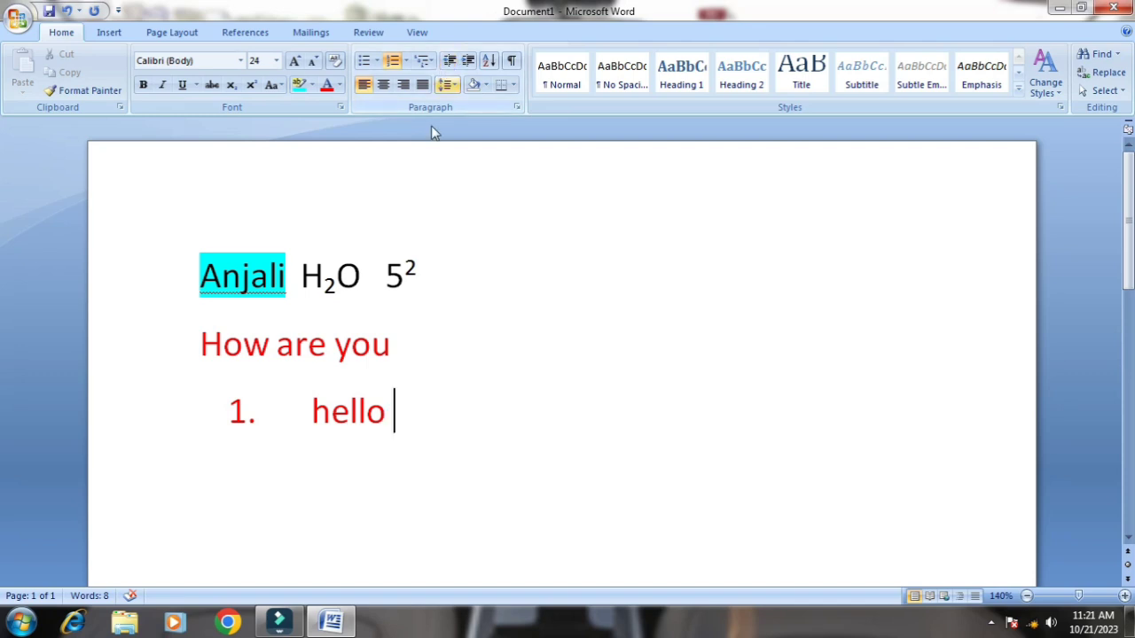
Toggle the left alignment of the numbered hello line and try it centered, finishing with right alignment
left_click(433, 330)
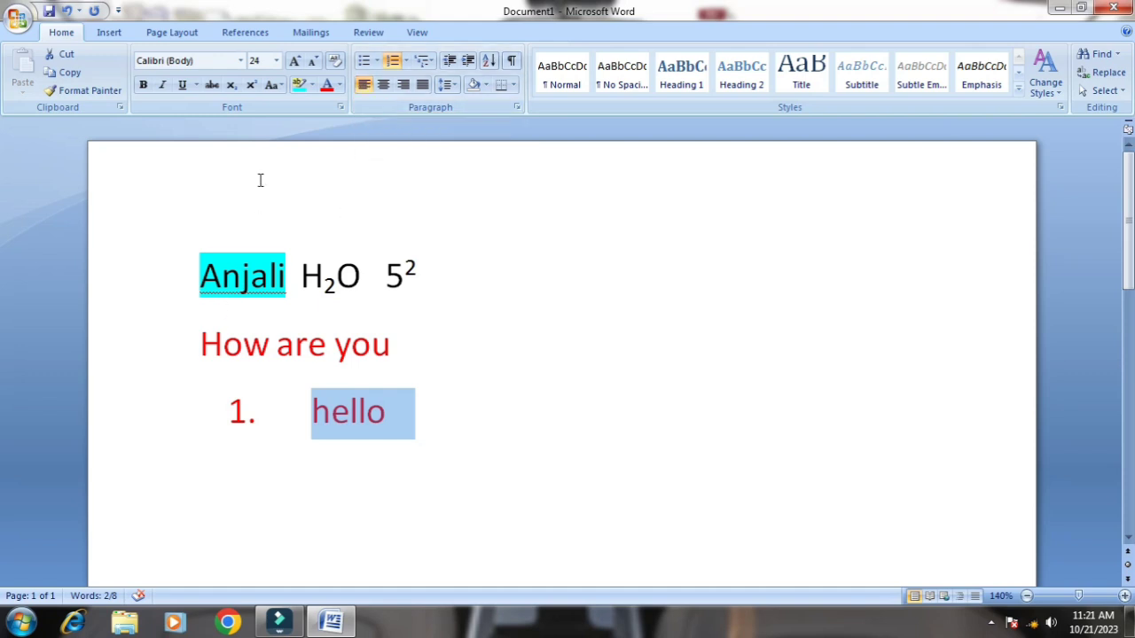
left_click(360, 83)
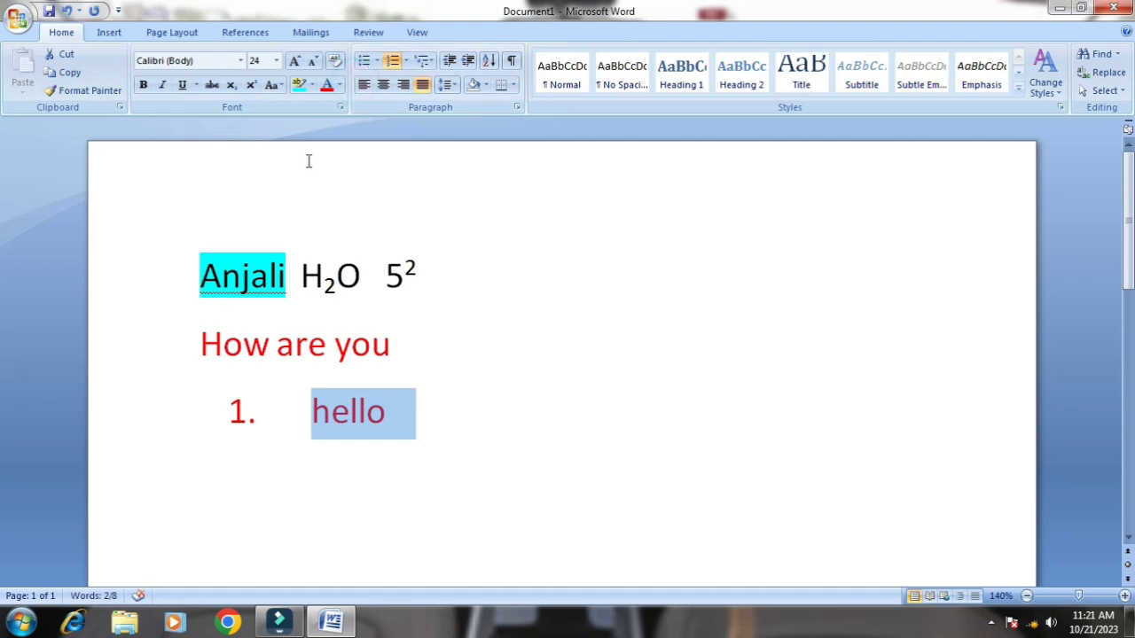
left_click(384, 86)
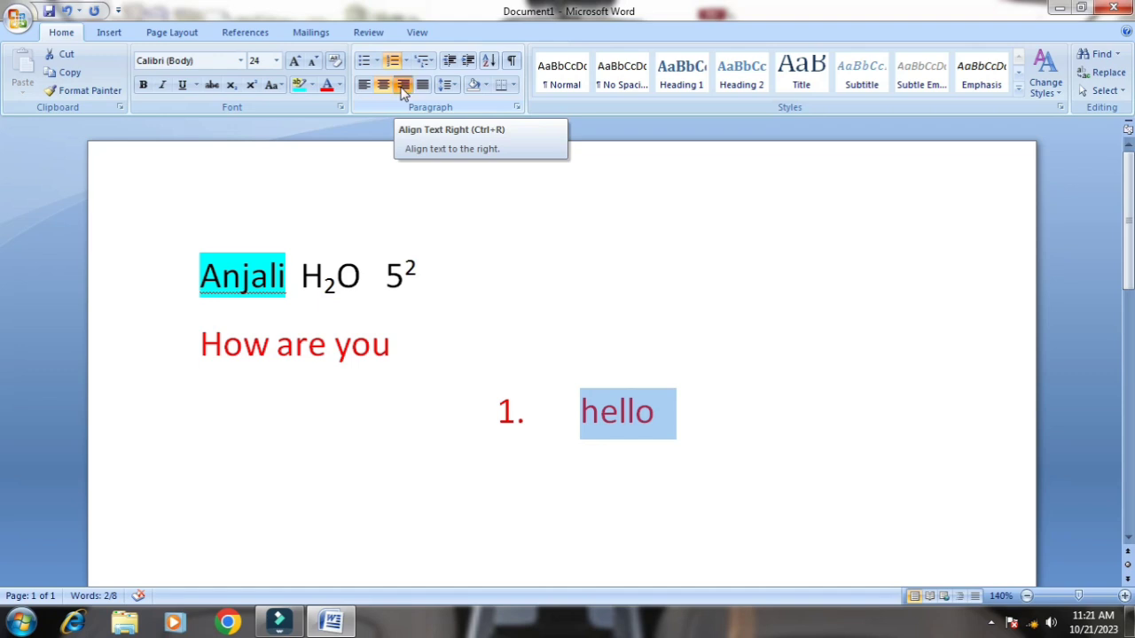
left_click(403, 88)
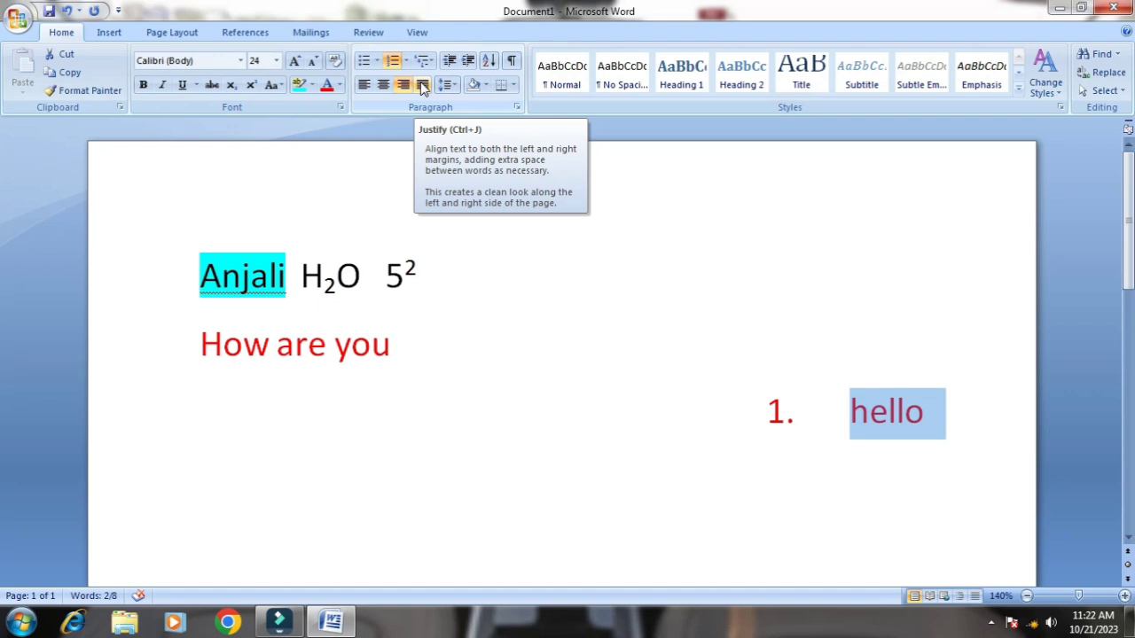
Justify the numbered hello line and remove its list number
left_click(423, 84)
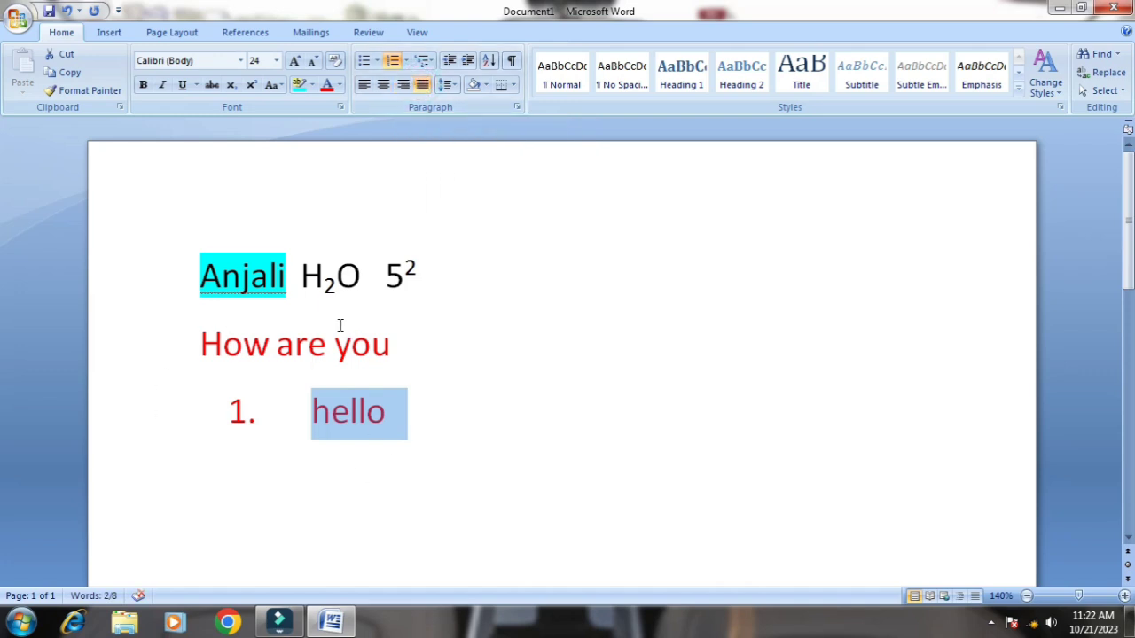
left_click(474, 427)
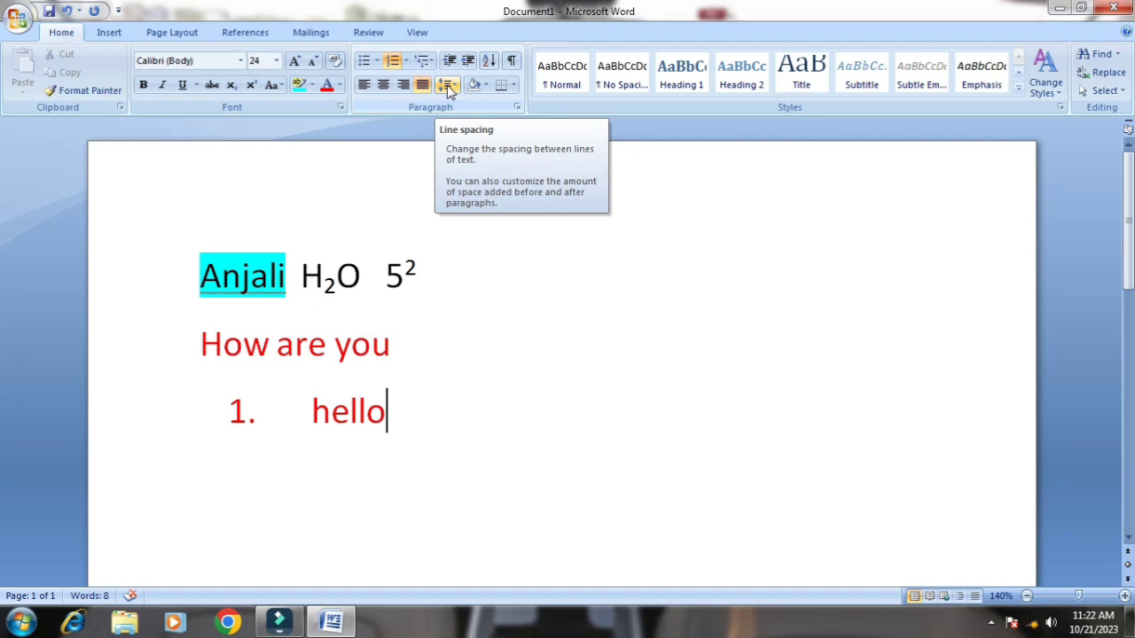
left_click_drag(196, 334, 423, 458)
left_click(420, 464)
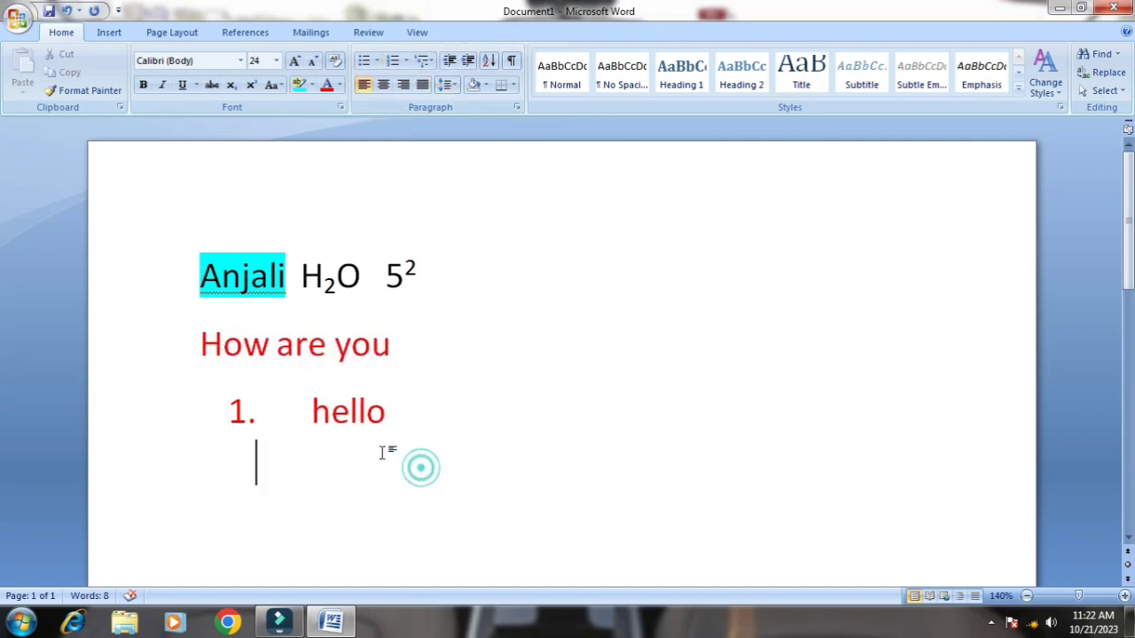
left_click(274, 408)
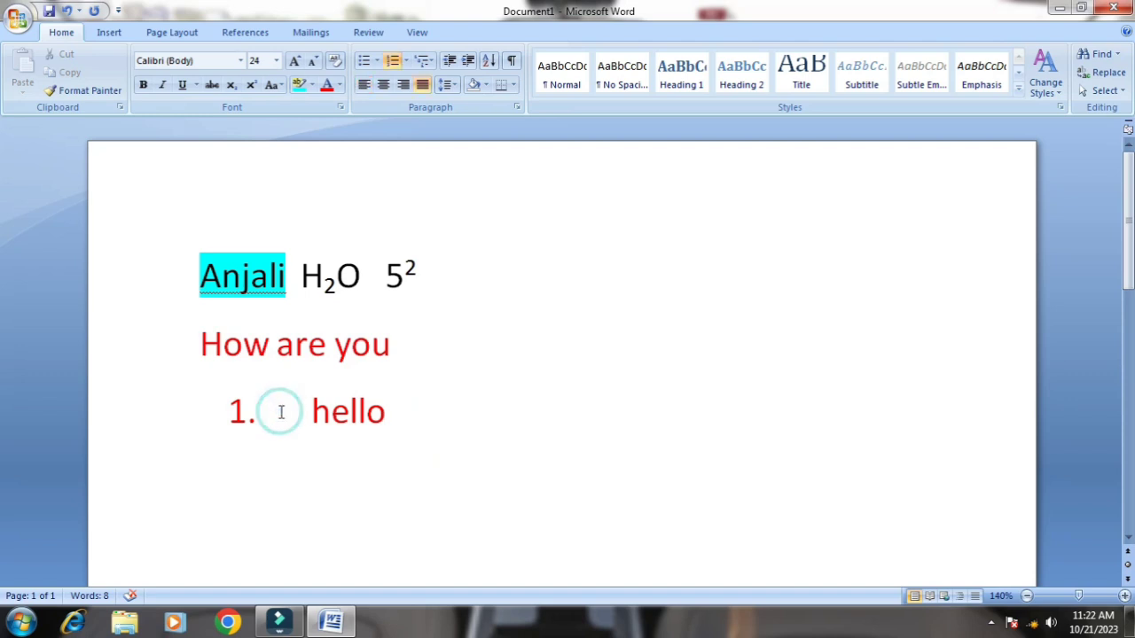
key("BackSpace")
Try 2.5 line spacing on the How are you and hello lines, finishing with 1.0
left_click_drag(178, 333, 355, 459)
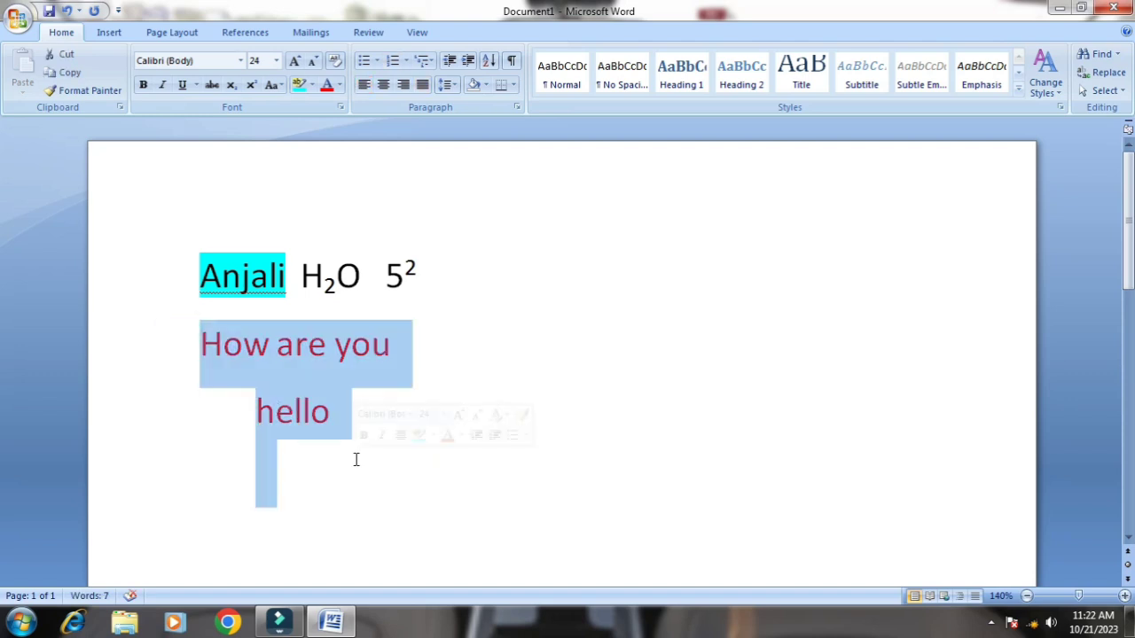
left_click(448, 85)
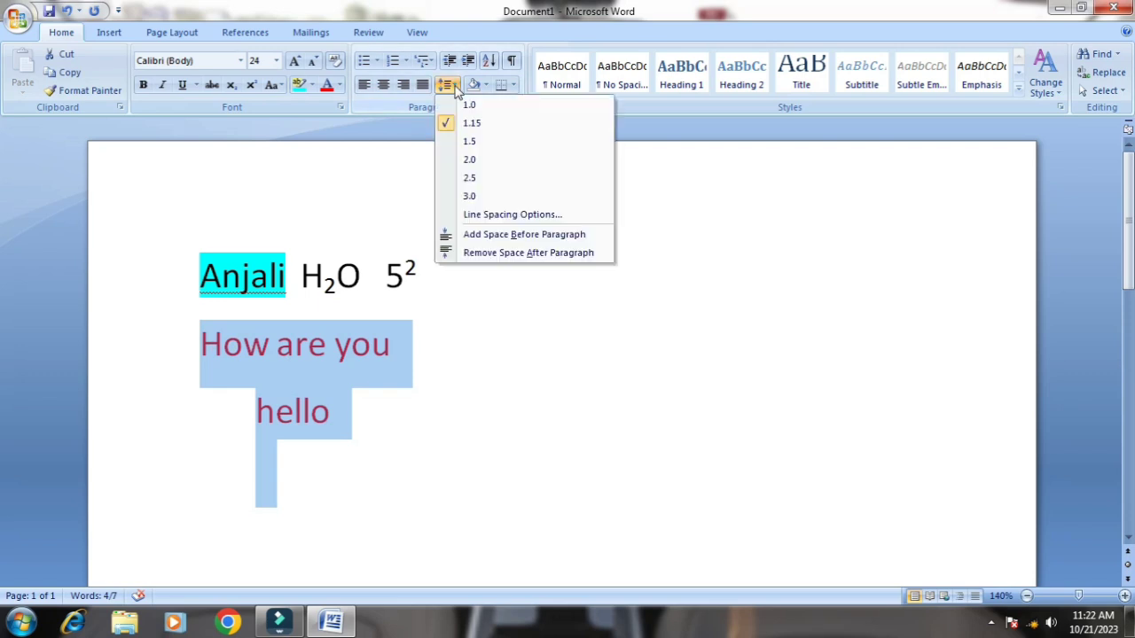
left_click(470, 180)
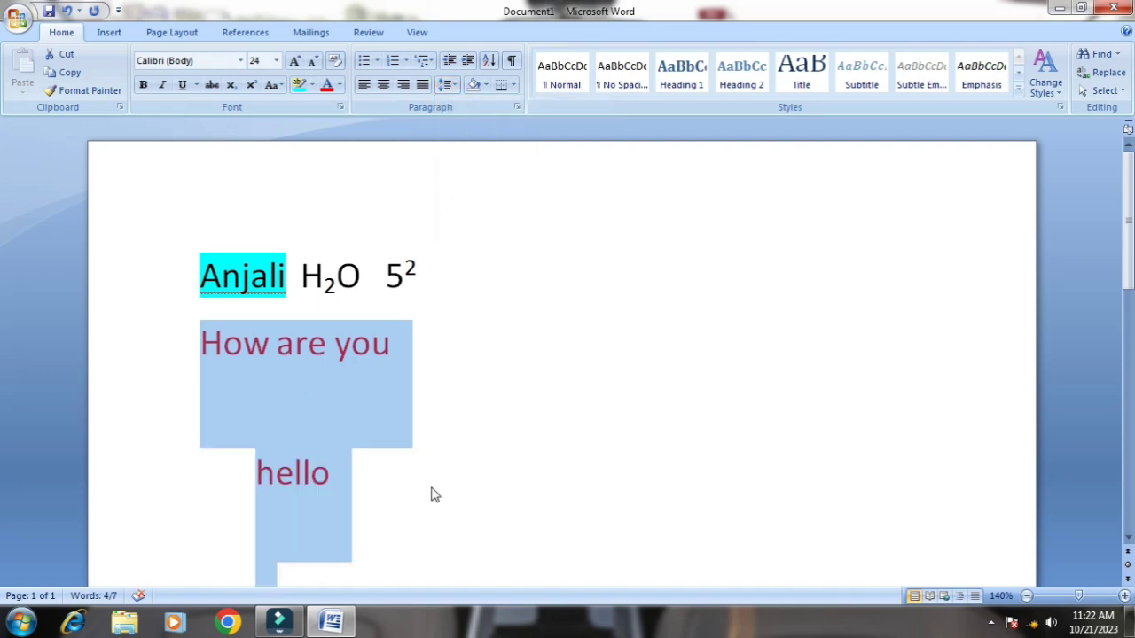
left_click(454, 85)
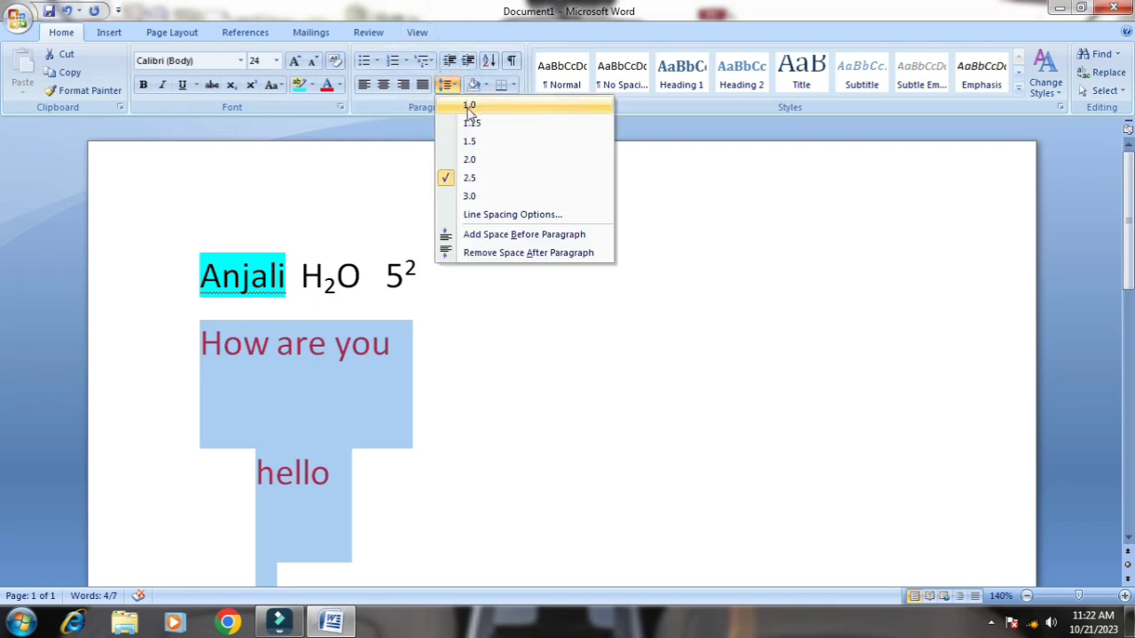
left_click(470, 106)
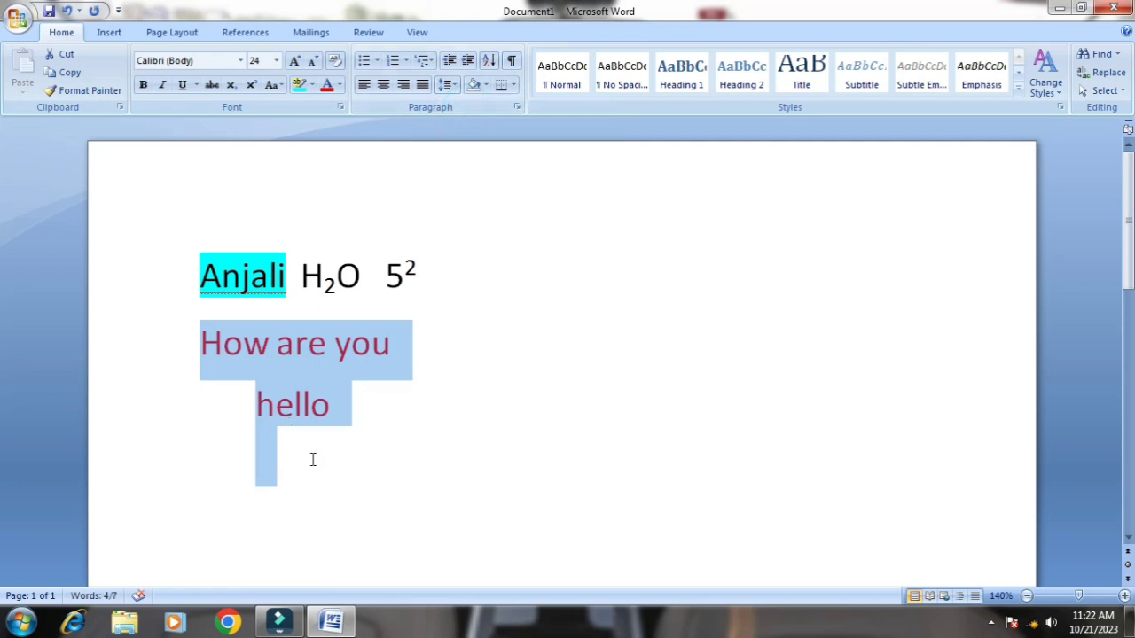
left_click(446, 387)
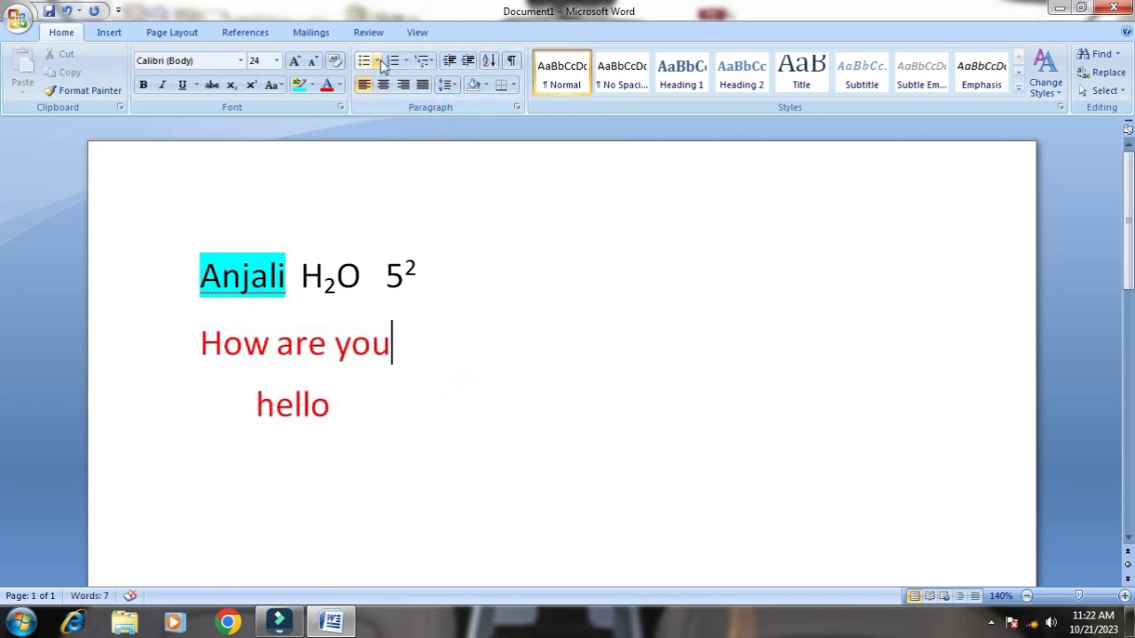
Select the hello line and open the shading color choices for it
left_click(183, 342)
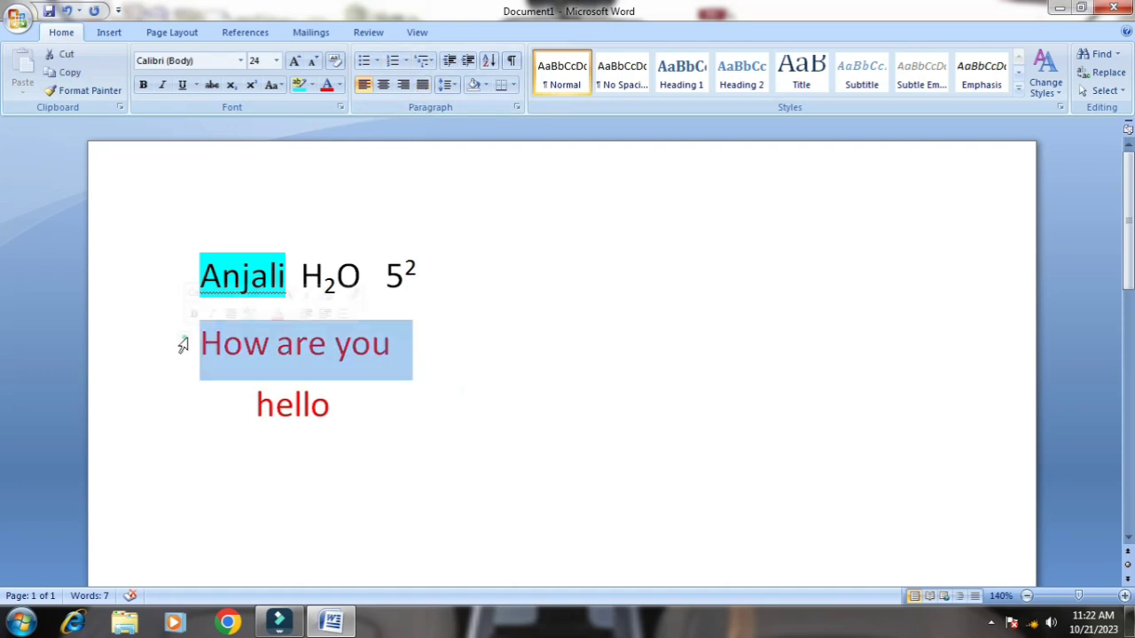
left_click(418, 491)
triple_click(241, 405)
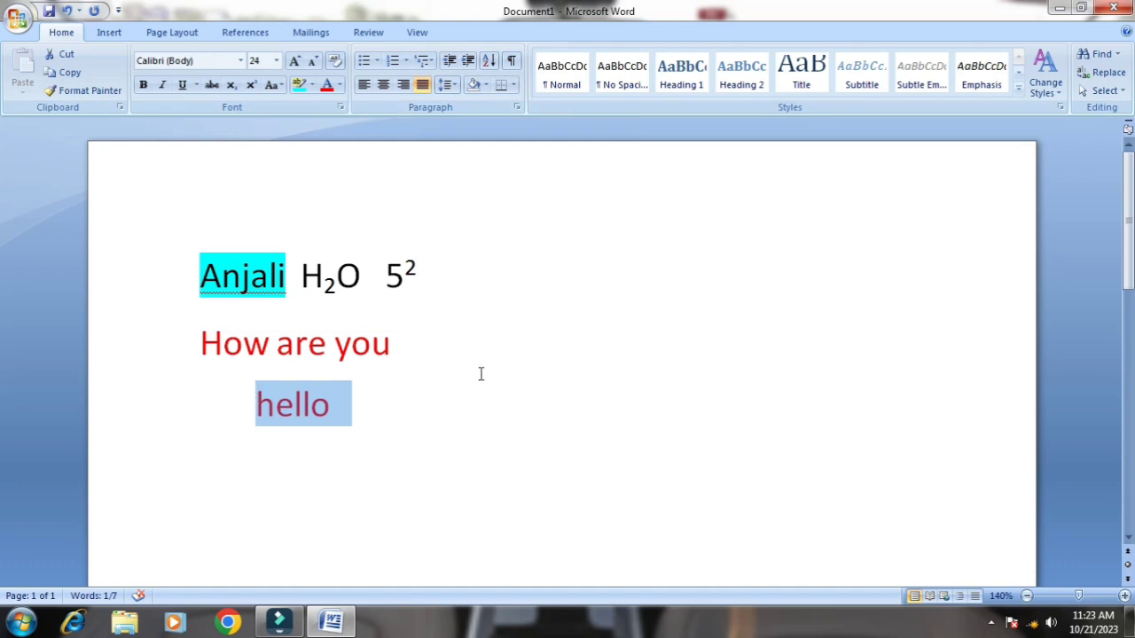
left_click(485, 87)
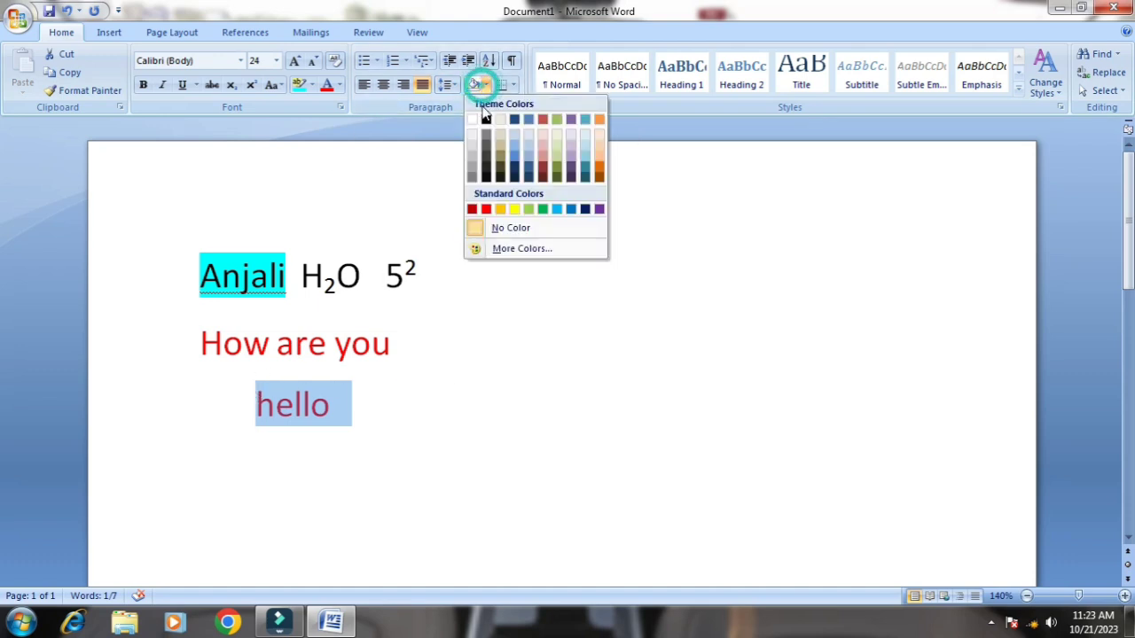
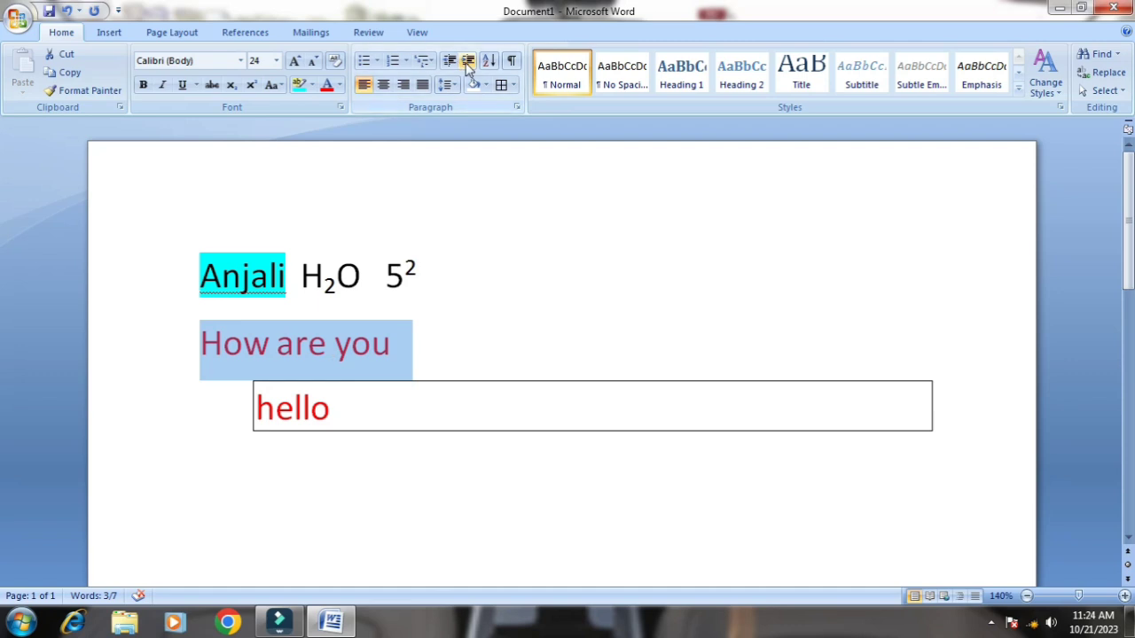
Increase the indent of the How are you line several levels until it sits well past the hello line
left_click(467, 70)
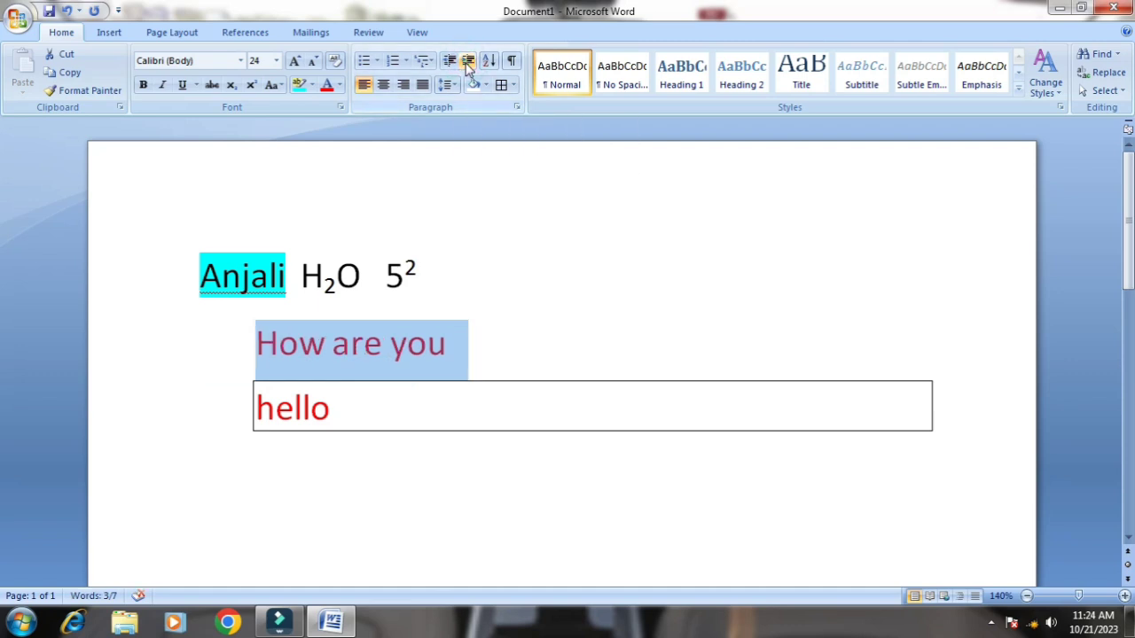
left_click(467, 70)
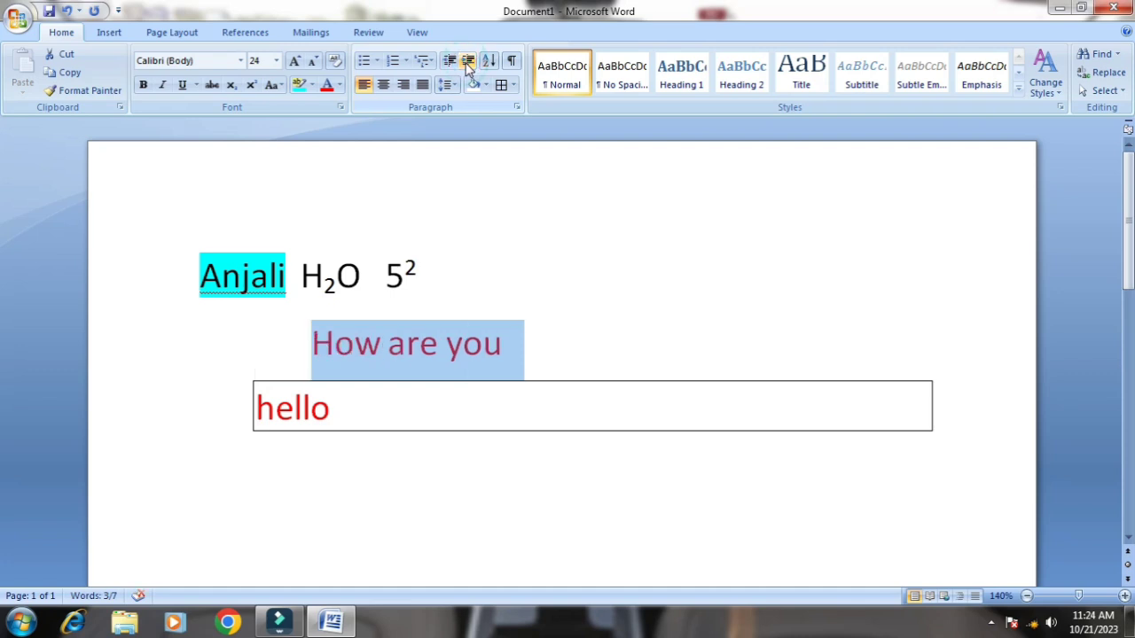
left_click(467, 70)
left_click(467, 70)
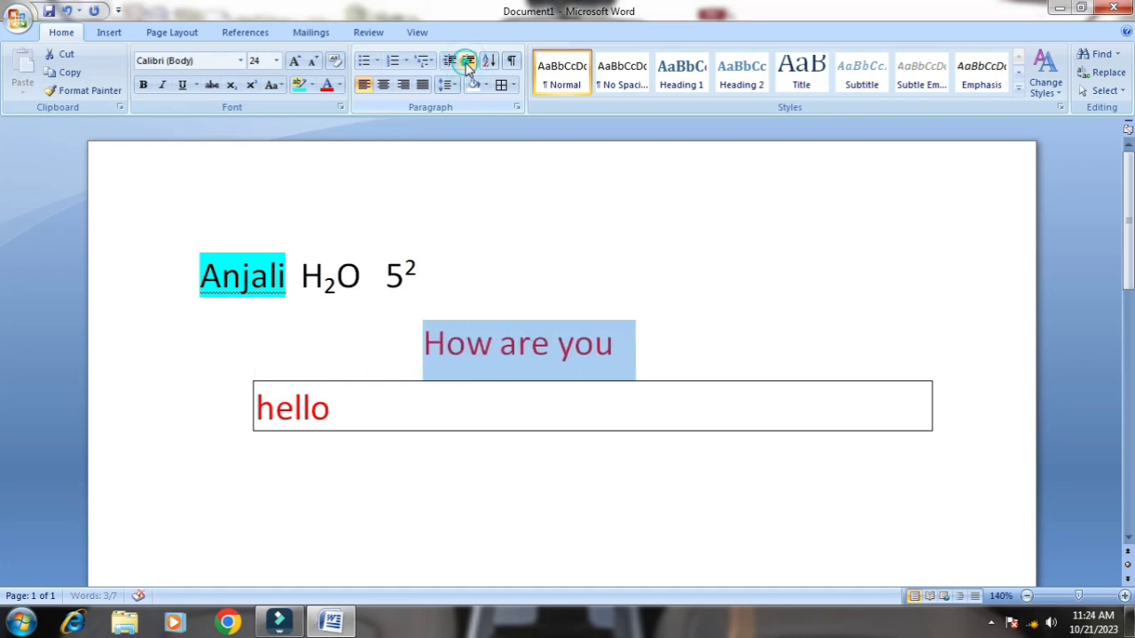
left_click(467, 70)
left_click(468, 70)
left_click(467, 70)
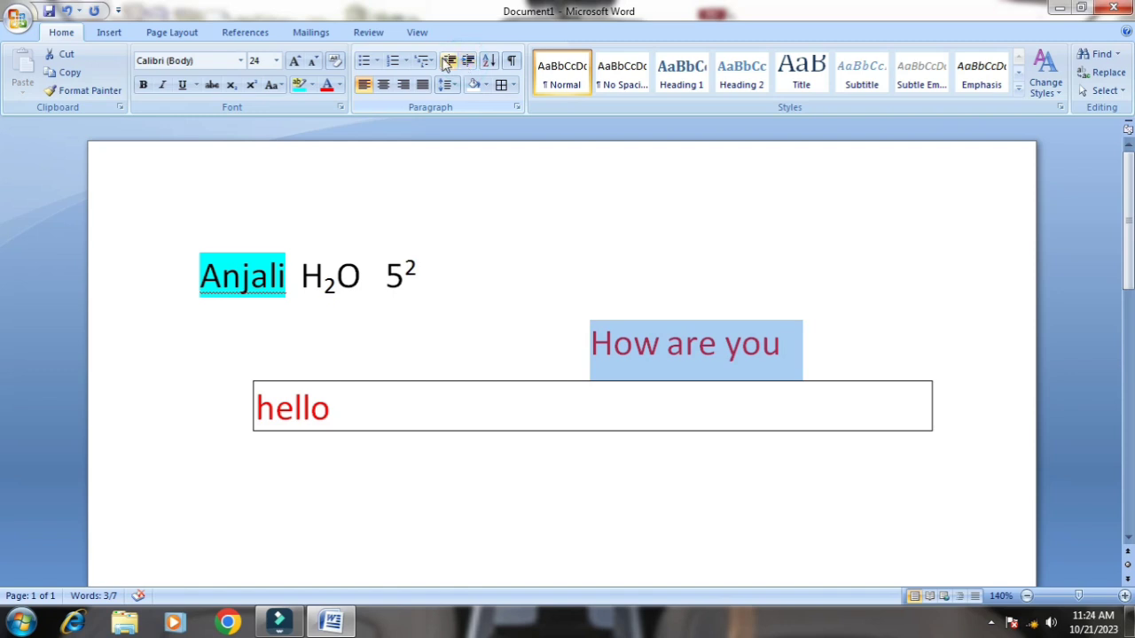
Decrease the indent of the How are you line back to the page margin and deselect it
left_click(450, 62)
left_click(450, 63)
left_click(450, 62)
left_click(450, 63)
left_click(450, 62)
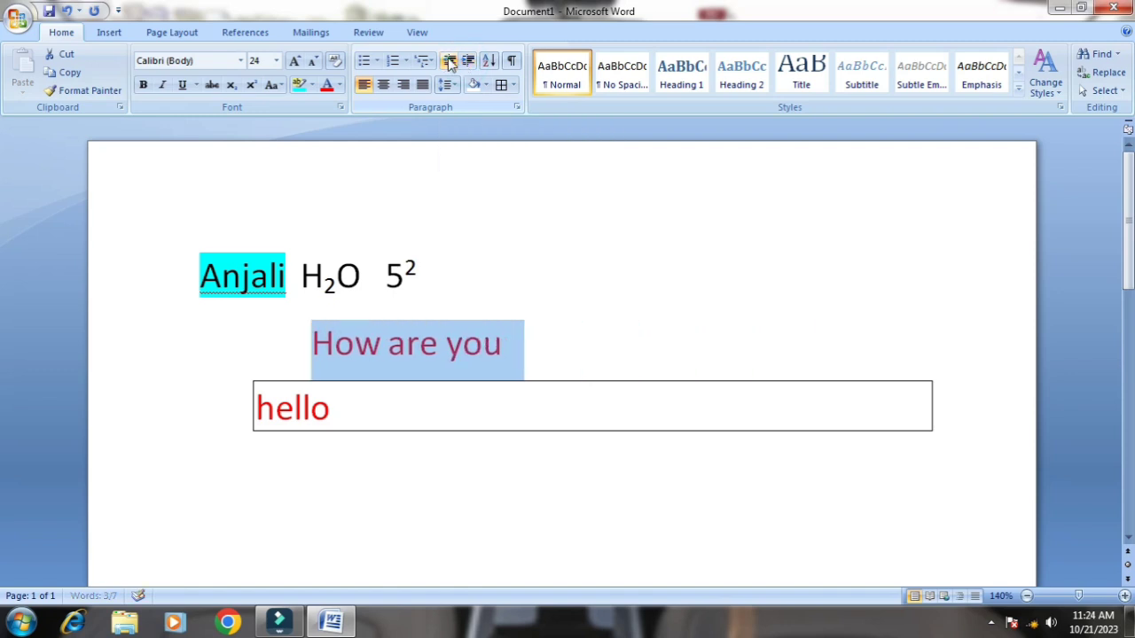
left_click(449, 62)
left_click(450, 62)
left_click(450, 60)
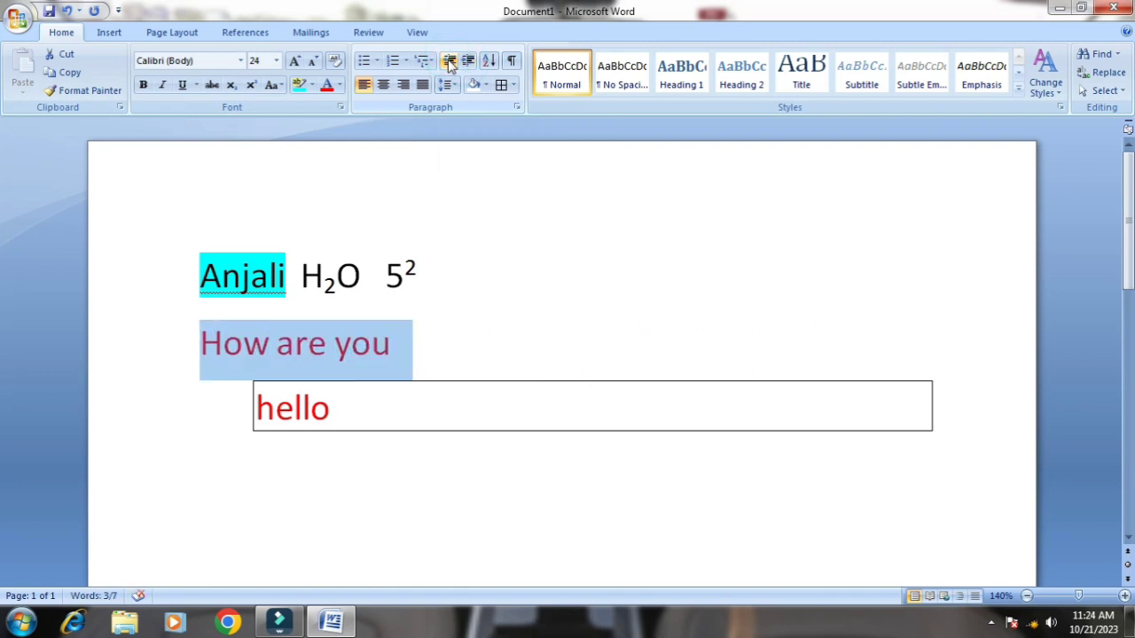
left_click(445, 291)
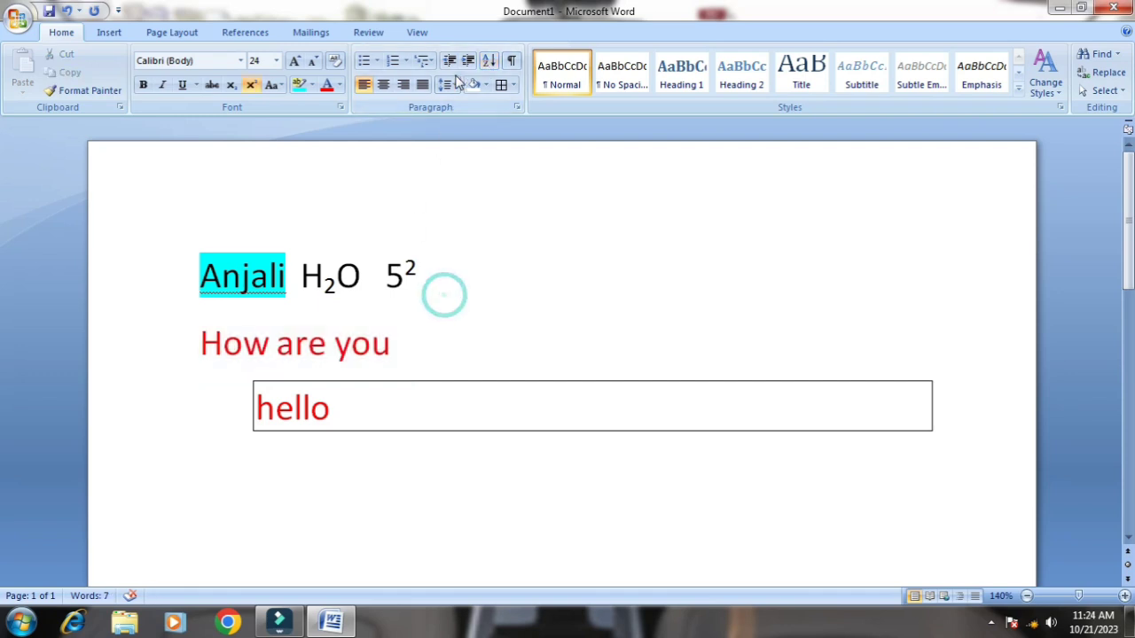
Enter the letters a, b, c, l, i and p on separate lines below the boxed hello line
left_click_drag(193, 270, 393, 363)
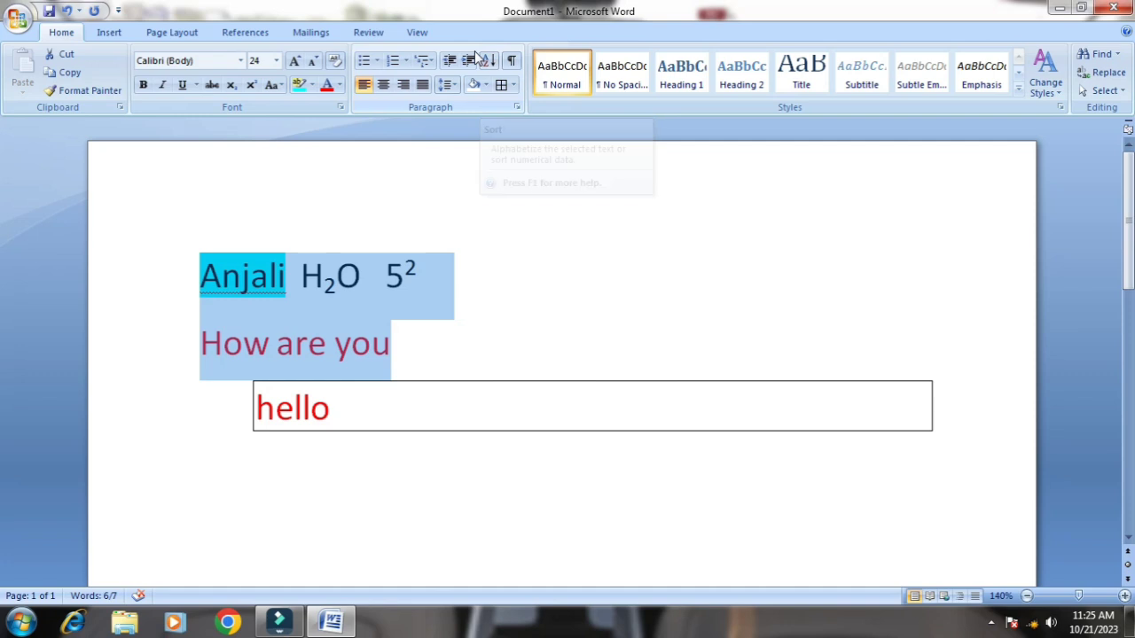
left_click(246, 468)
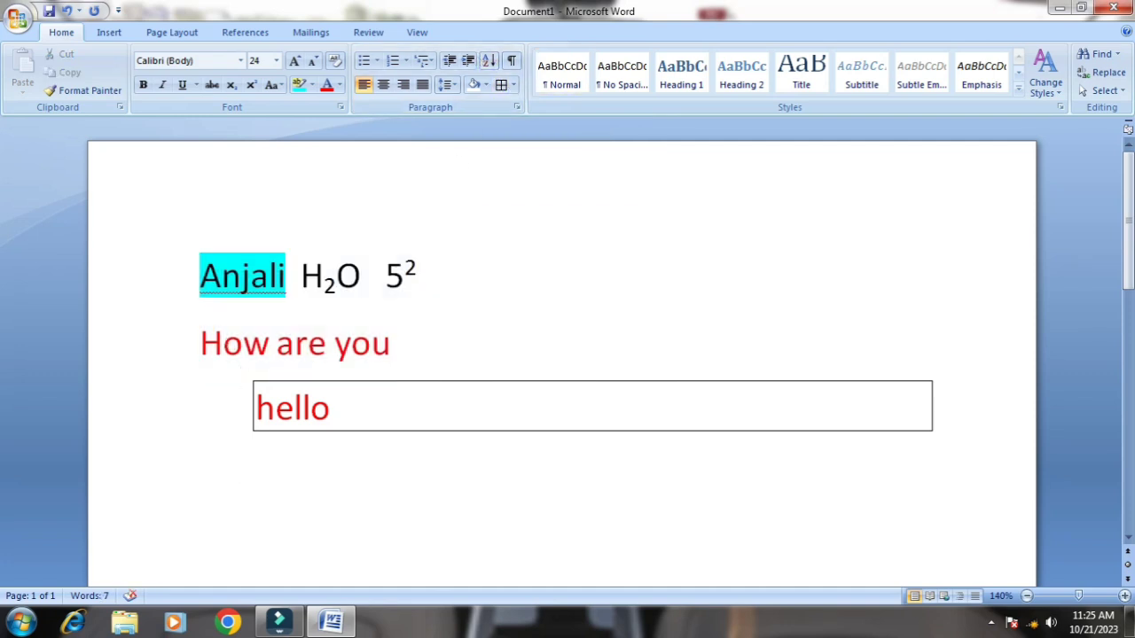
type("a")
key("Return")
type("b")
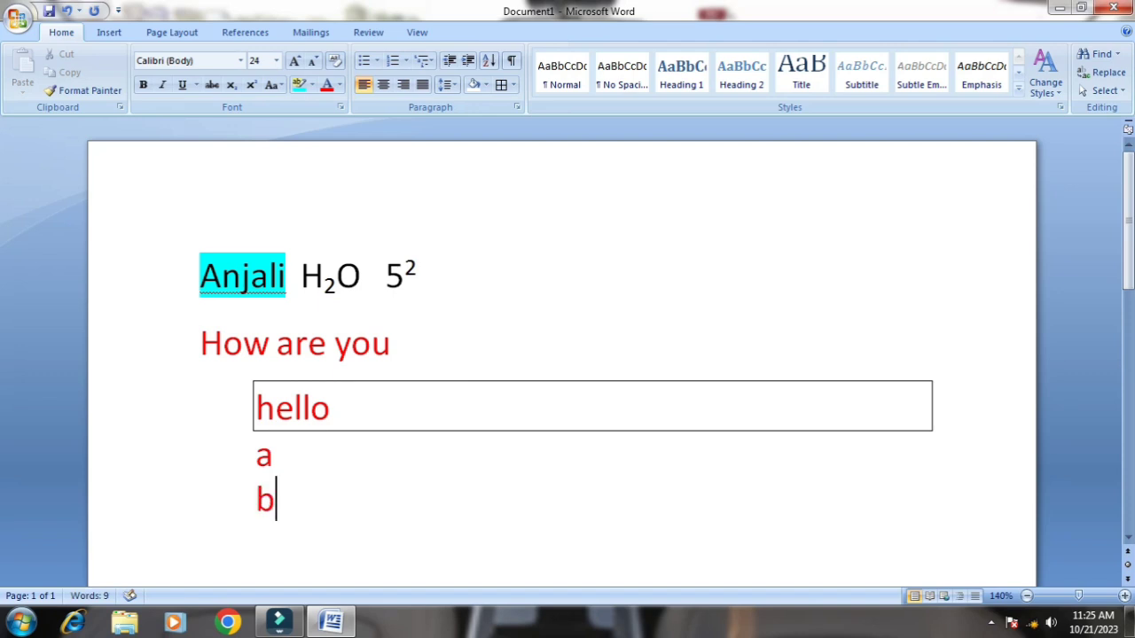
key("Return")
type("c")
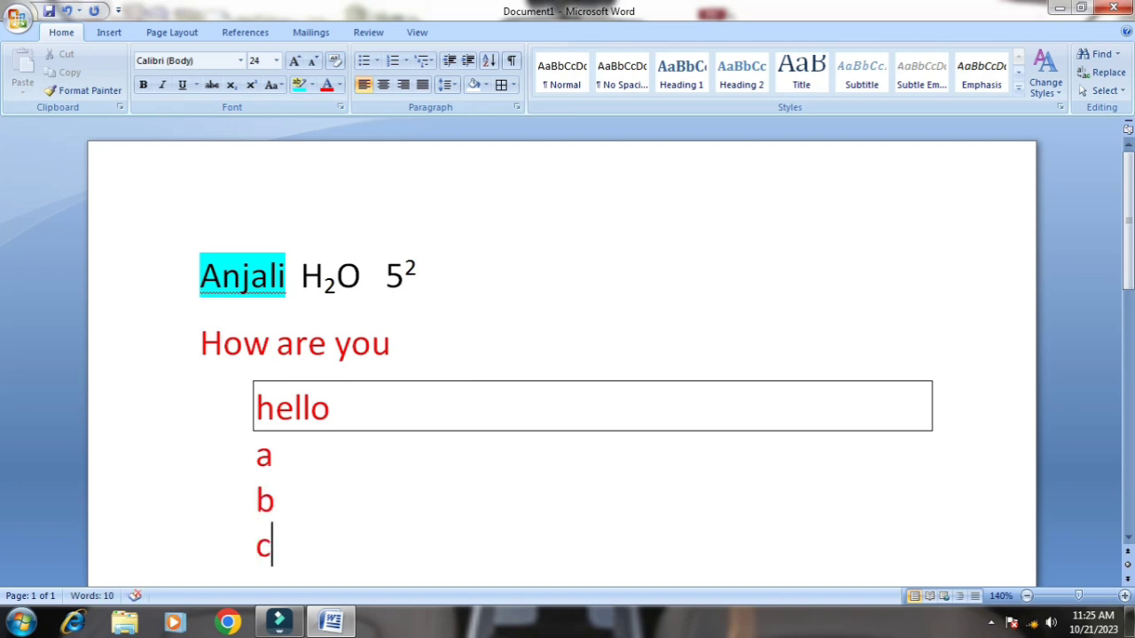
type(" l")
key("Return")
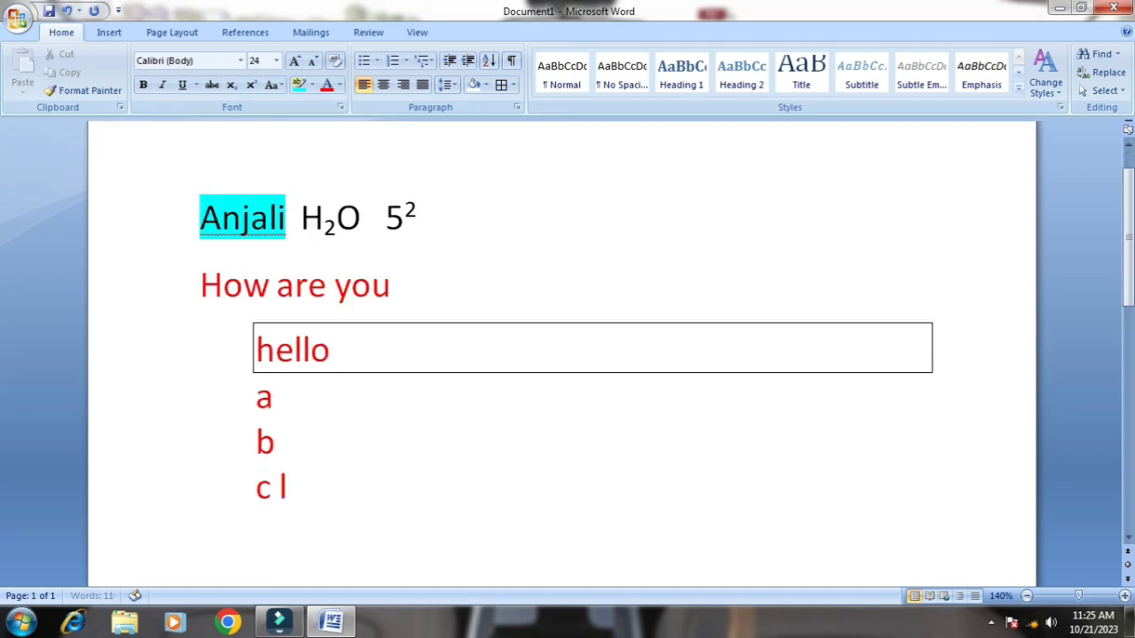
type("i")
key("Return")
type("p")
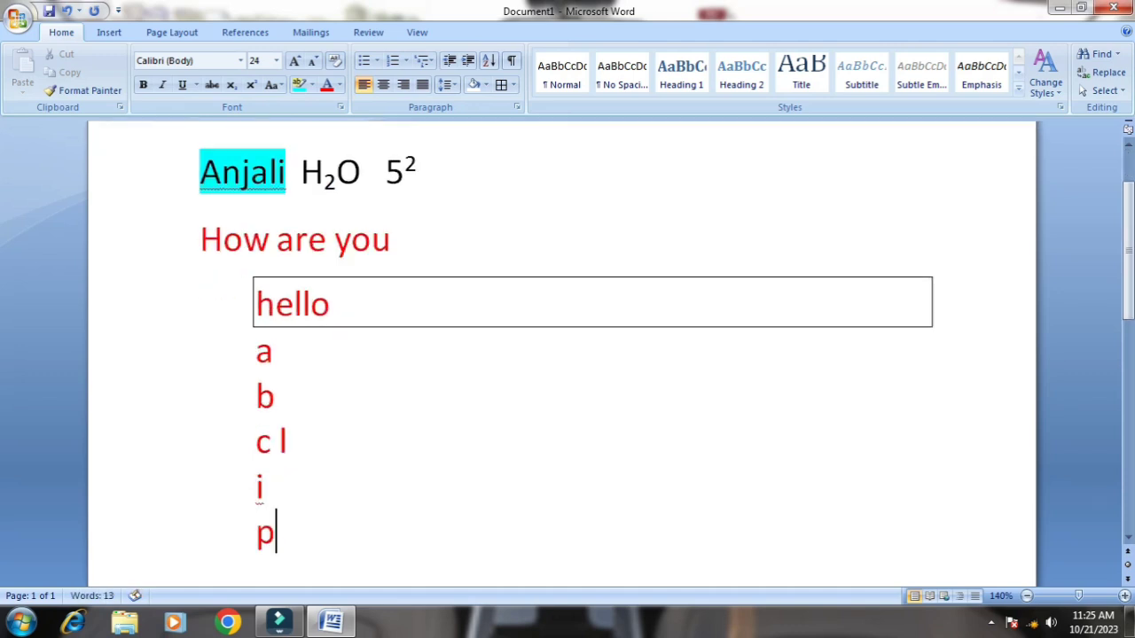
left_click(274, 441)
key("Return")
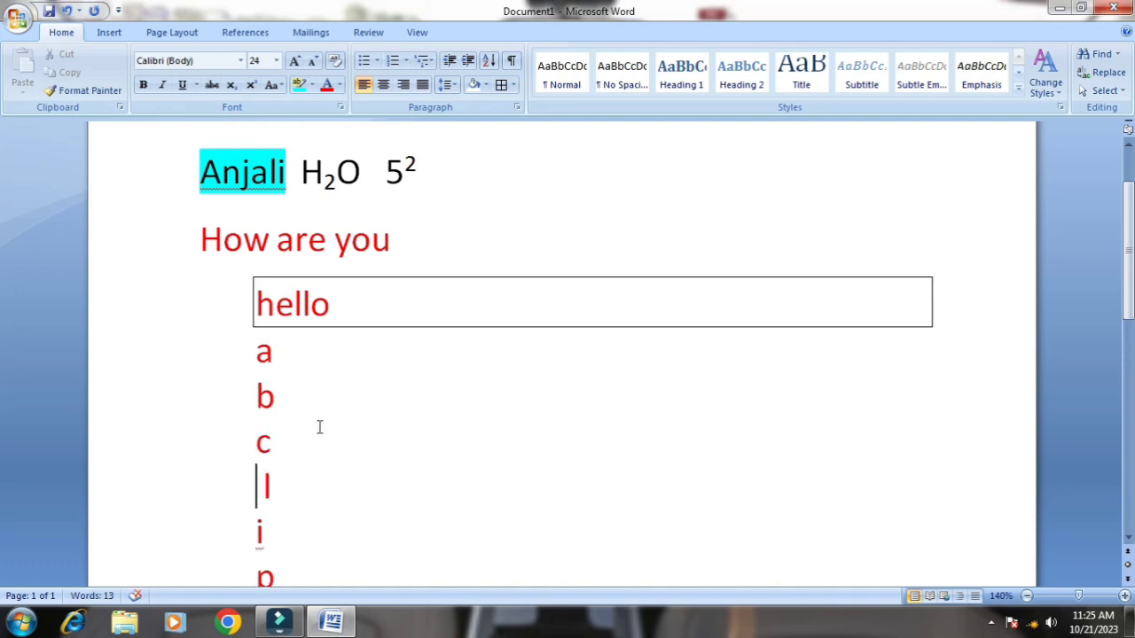
Sort the six letter lines below hello by paragraphs as text in ascending order
scroll(321, 427, "down", 3)
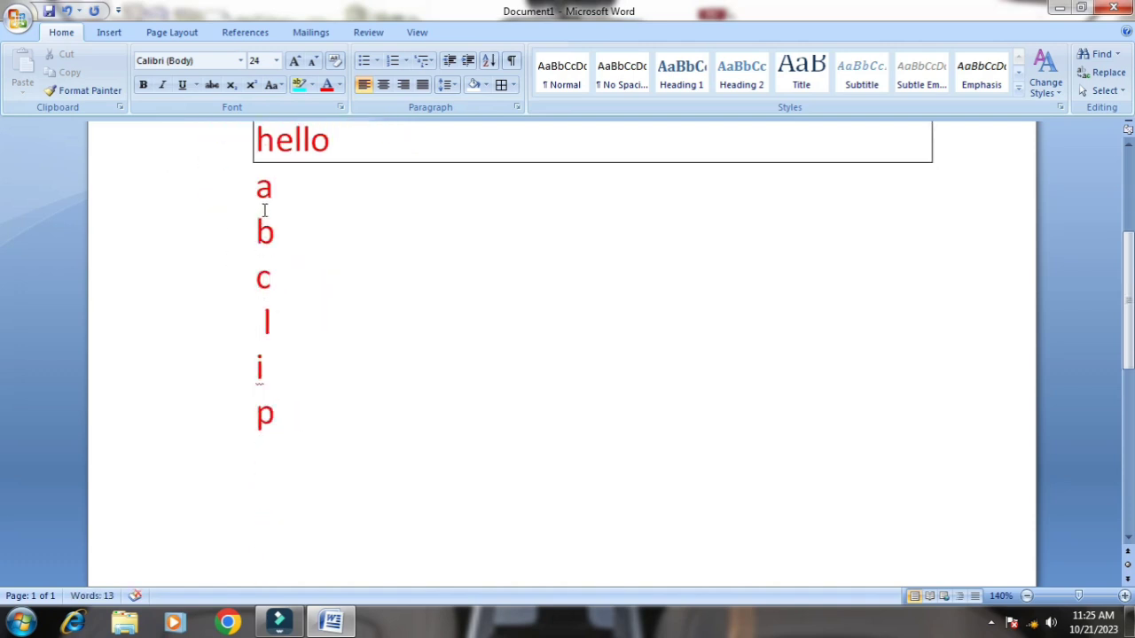
left_click_drag(256, 182, 329, 437)
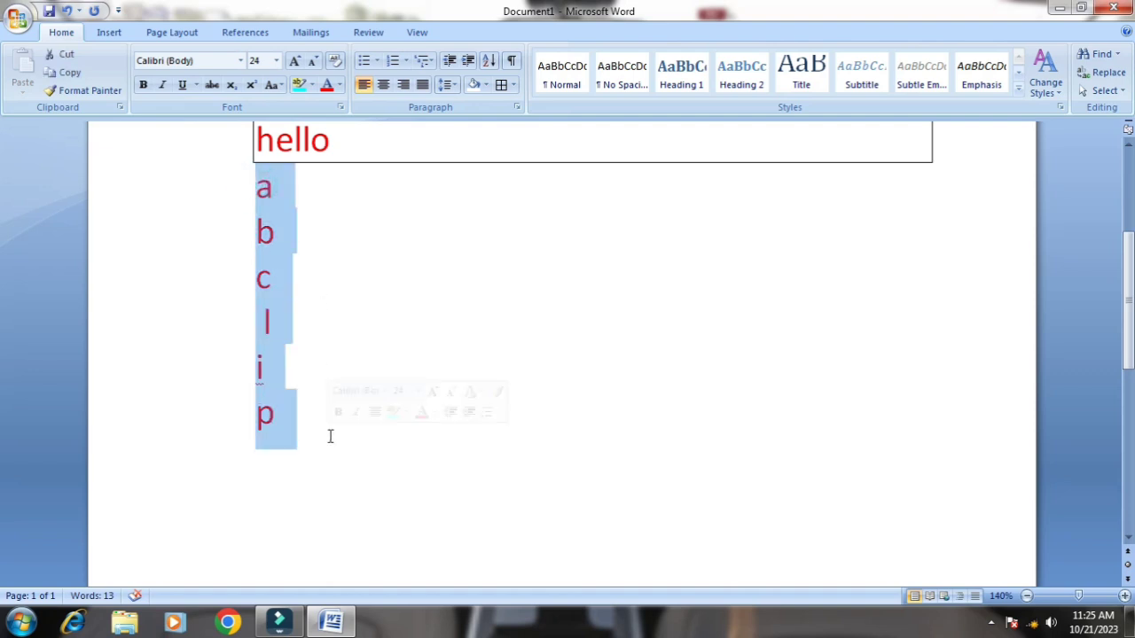
left_click(488, 60)
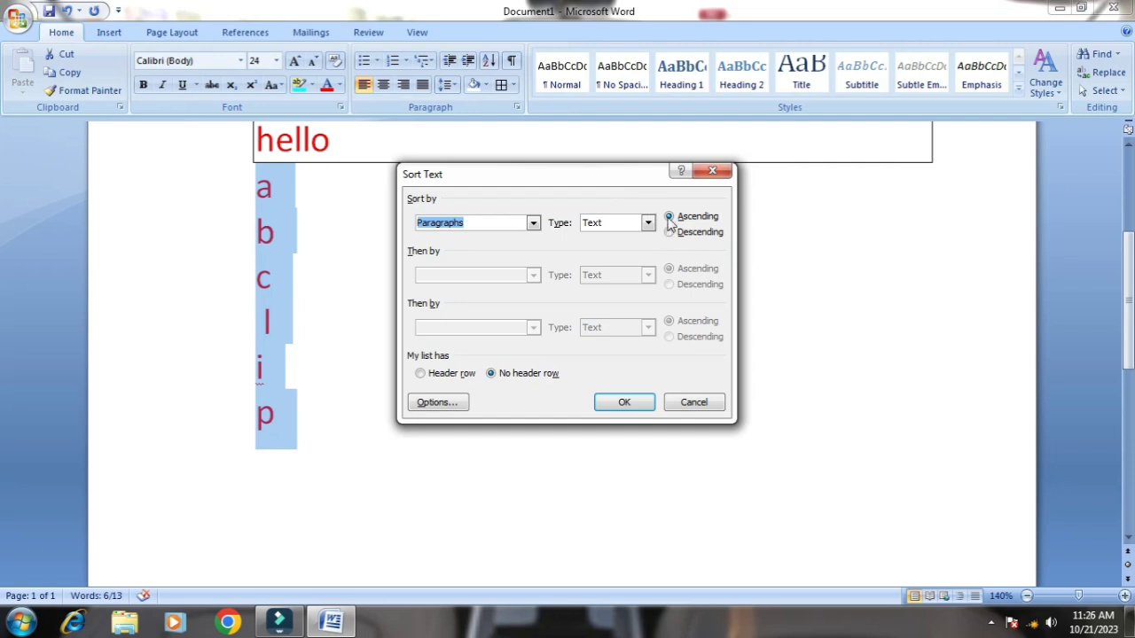
left_click(625, 404)
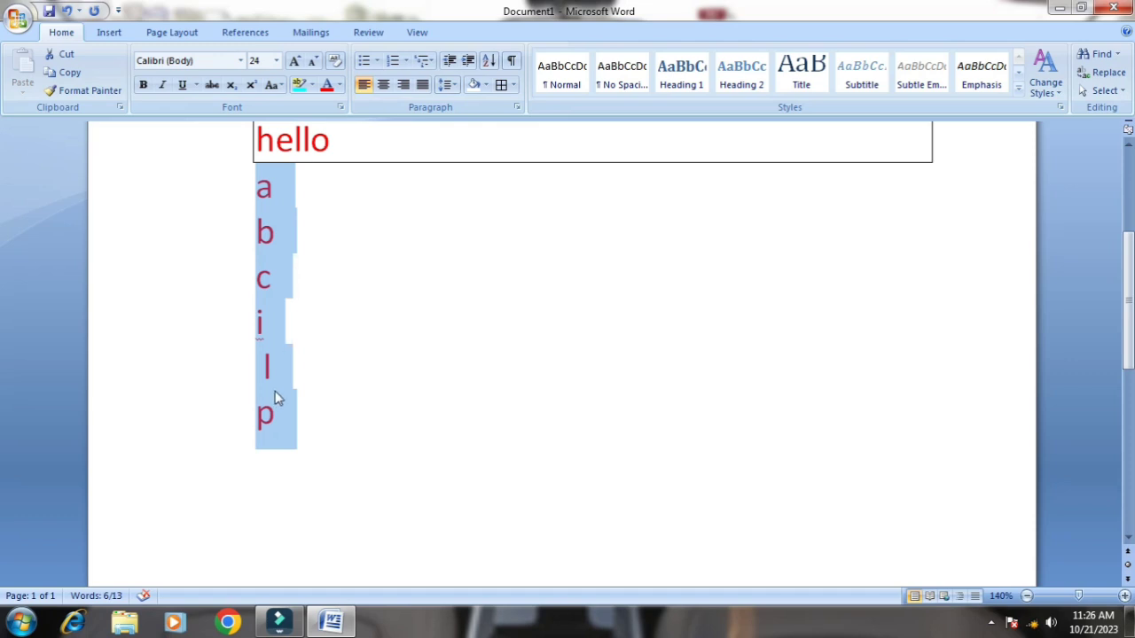
Sort the six letter lines by paragraphs as text in descending order and deselect them
left_click(488, 61)
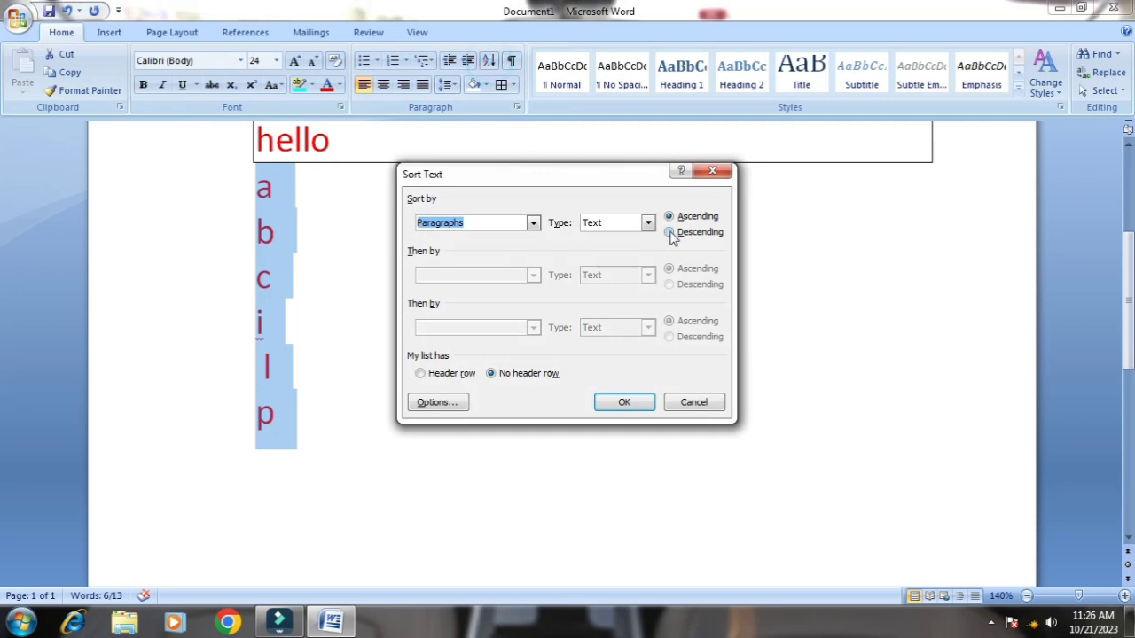
left_click(671, 233)
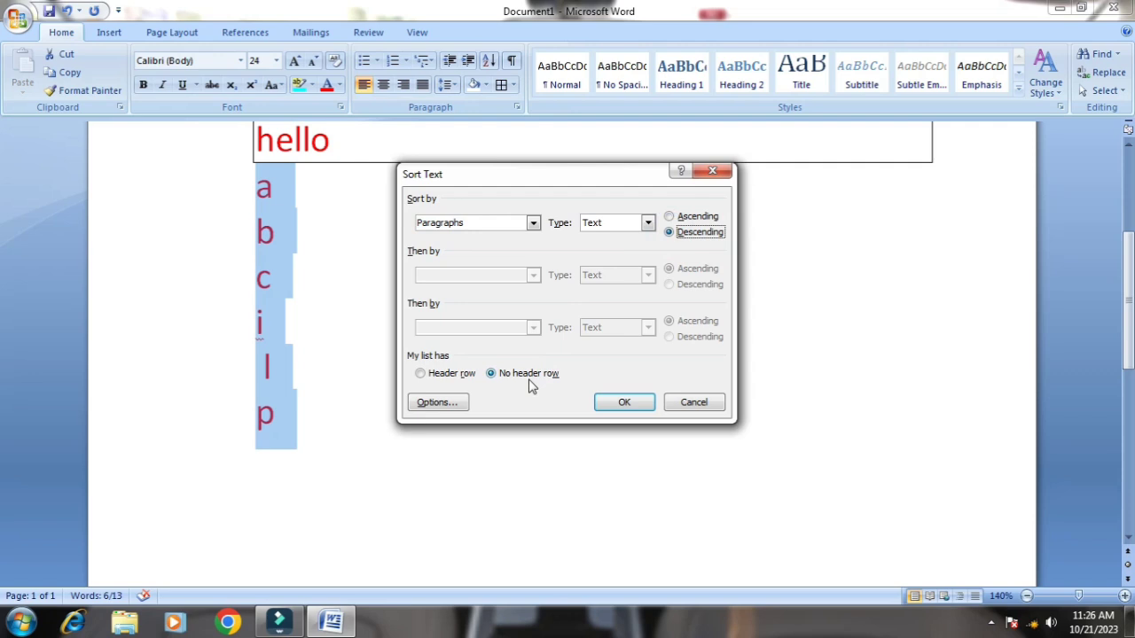
left_click(603, 399)
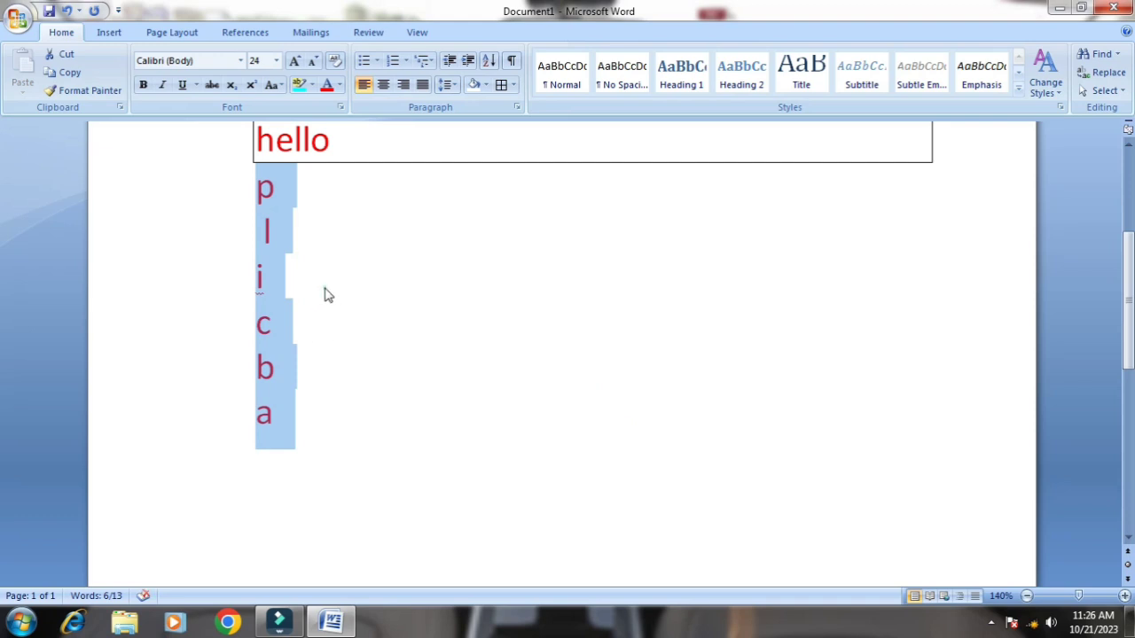
left_click(322, 289)
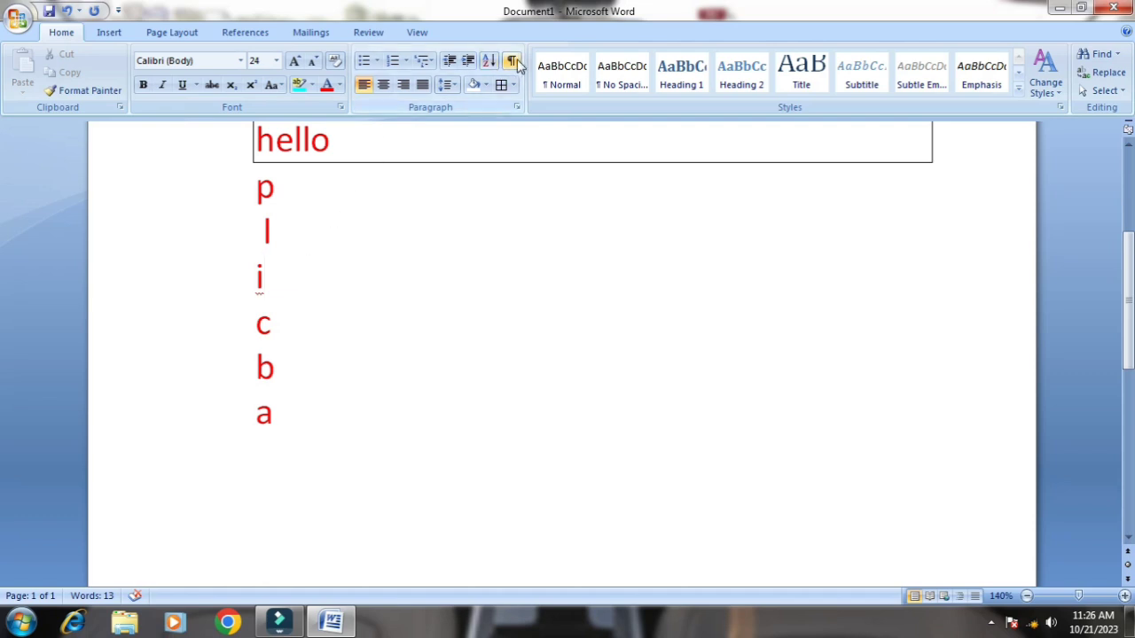
Show the paragraph marks and hidden formatting symbols around the letter lines and hide them again
left_click_drag(241, 191, 304, 421)
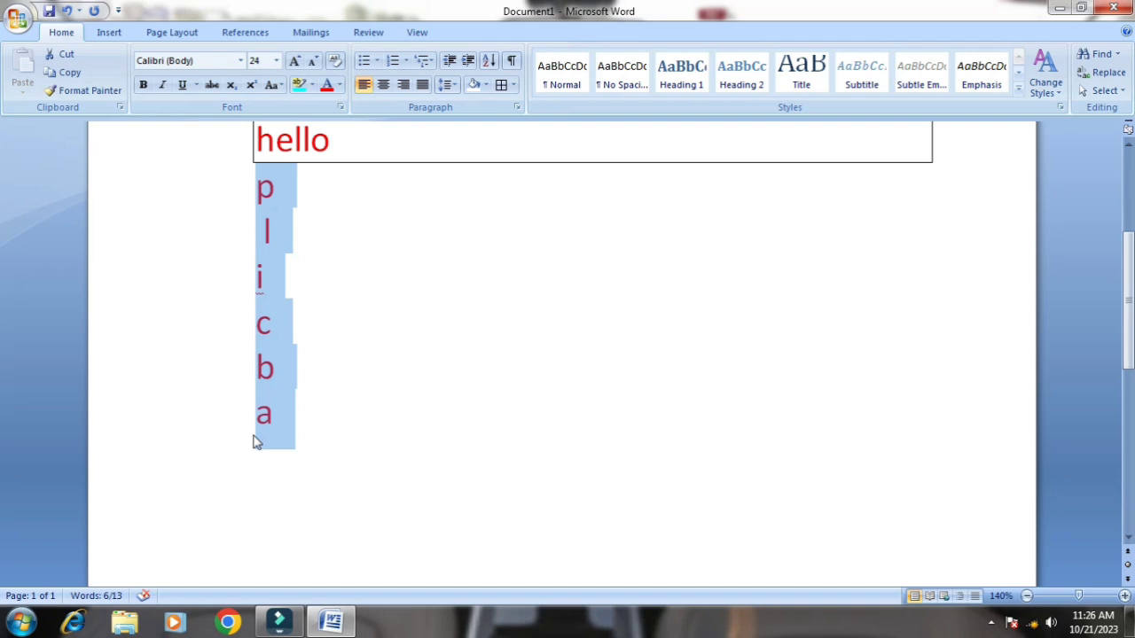
left_click(510, 63)
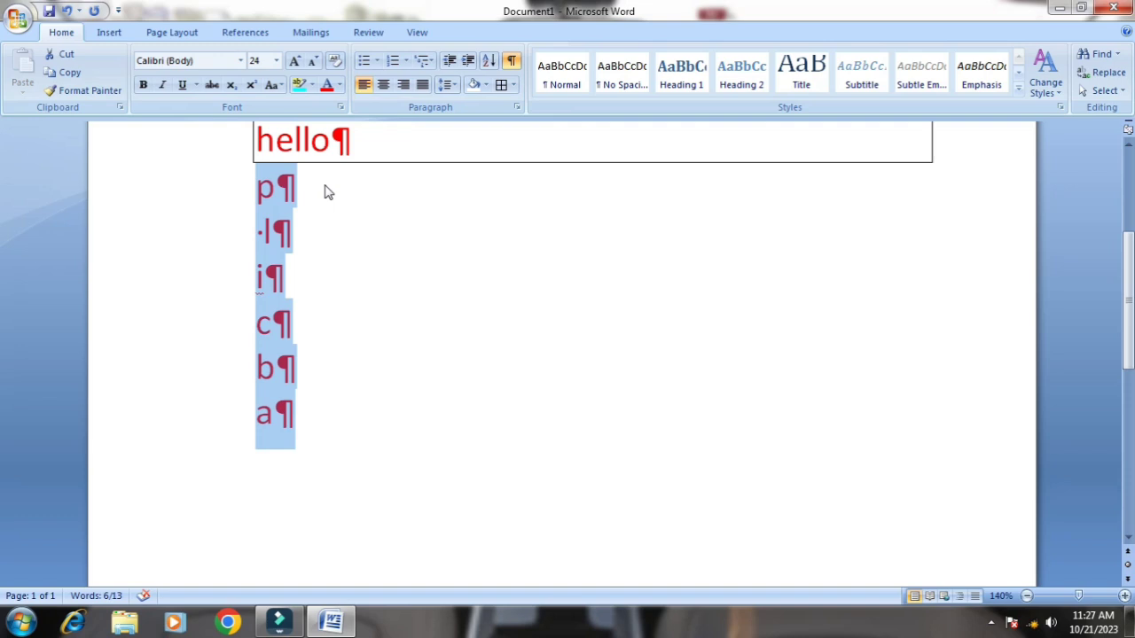
left_click(511, 60)
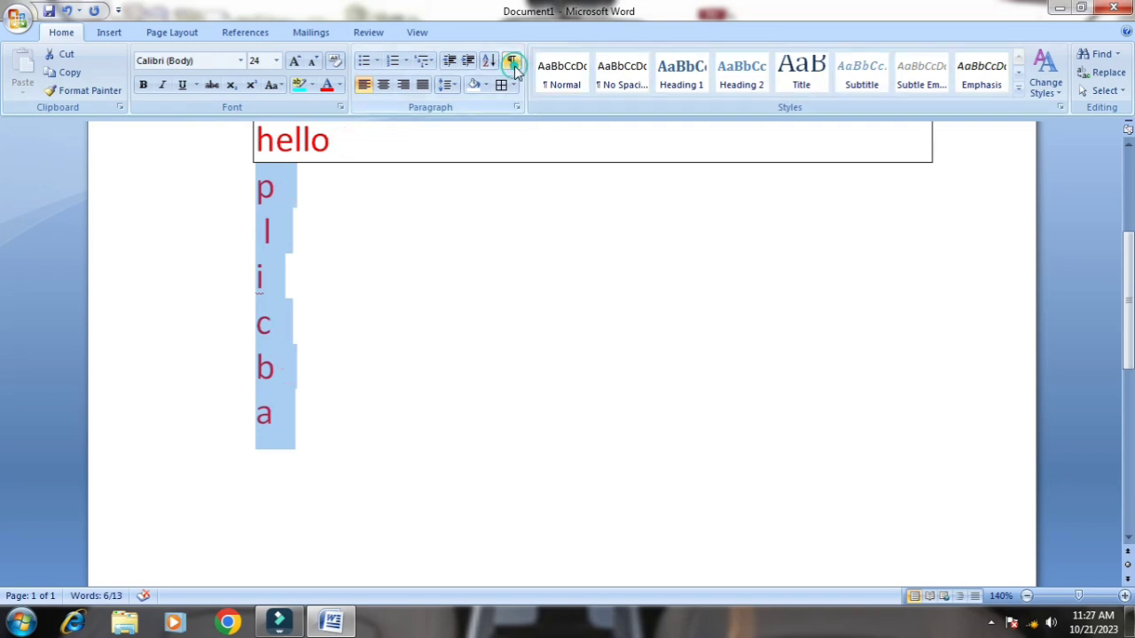
left_click(384, 317)
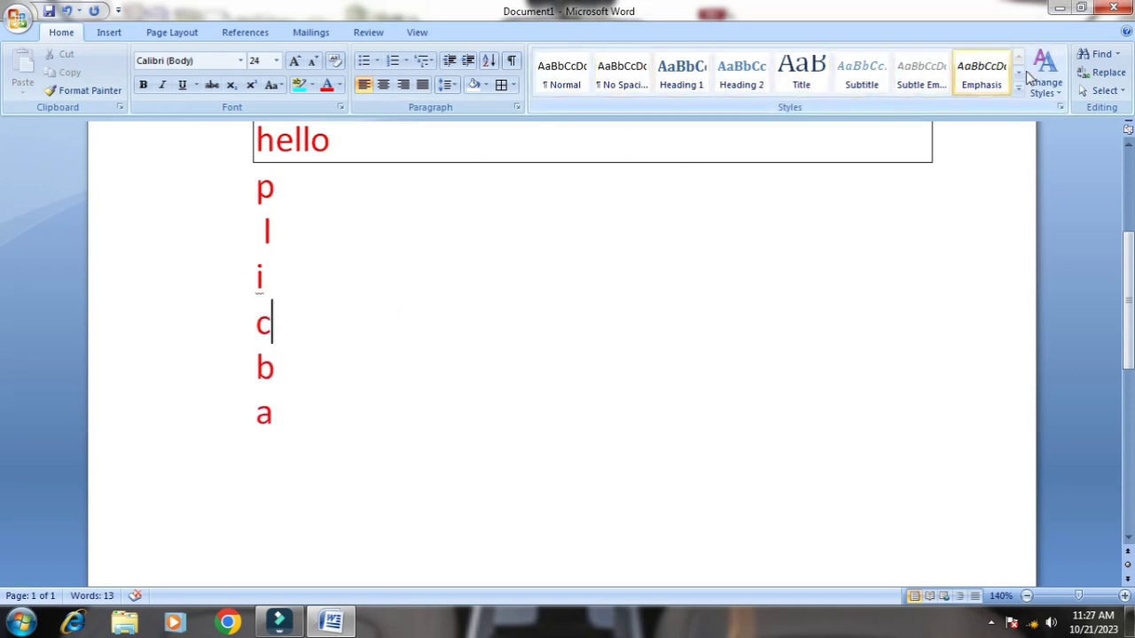
left_click_drag(248, 190, 282, 477)
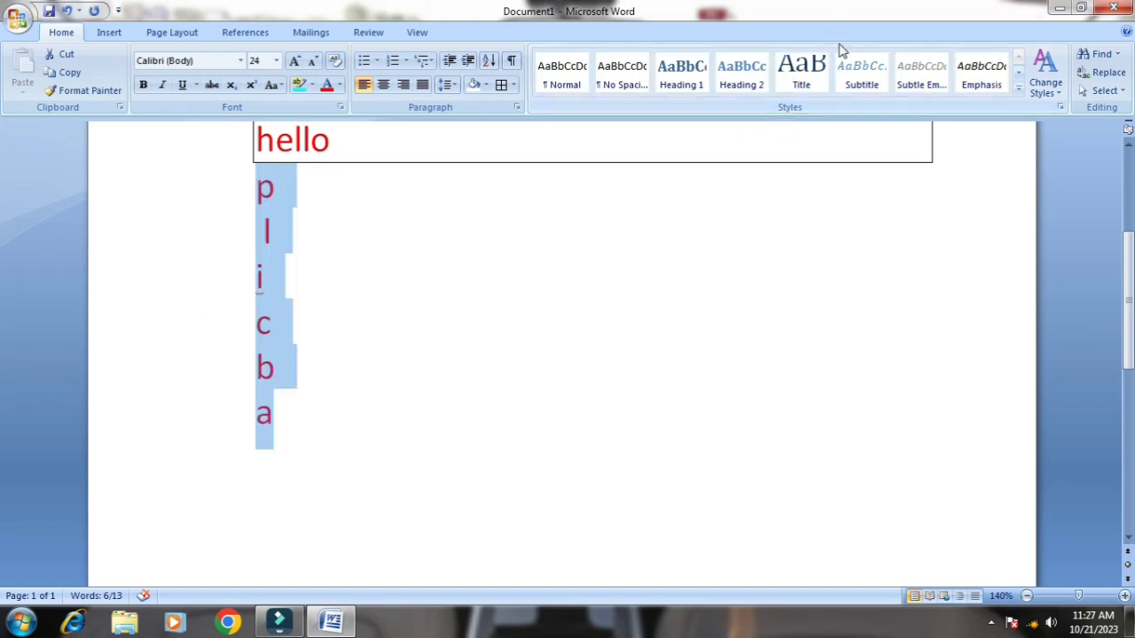
left_click(348, 424)
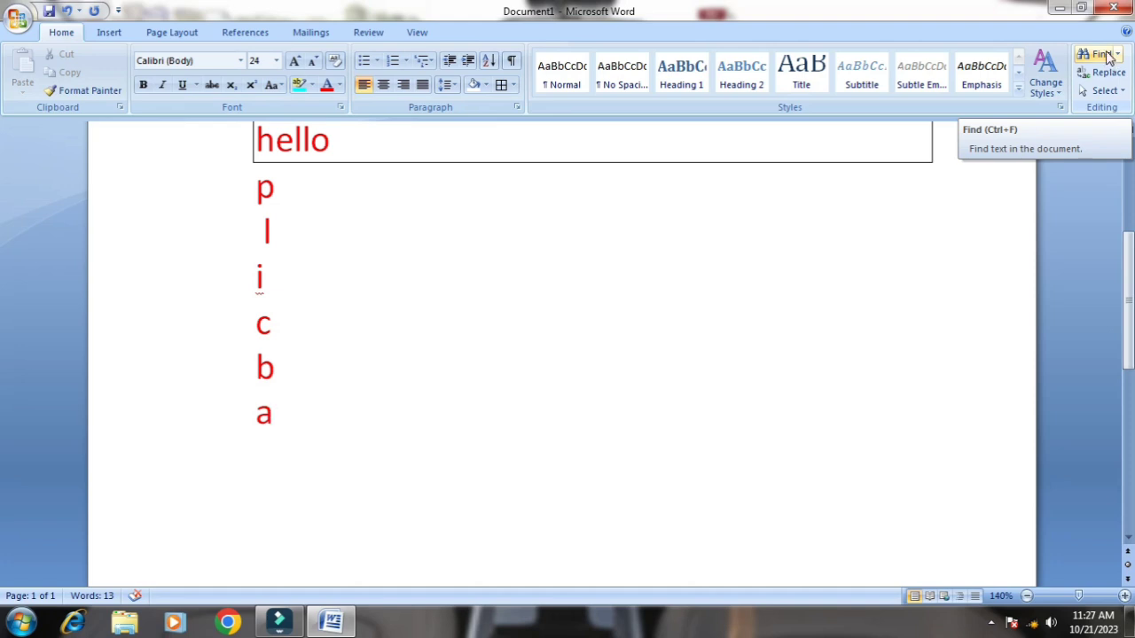
Find the word hello in the document and close the search dialog
left_click(1109, 56)
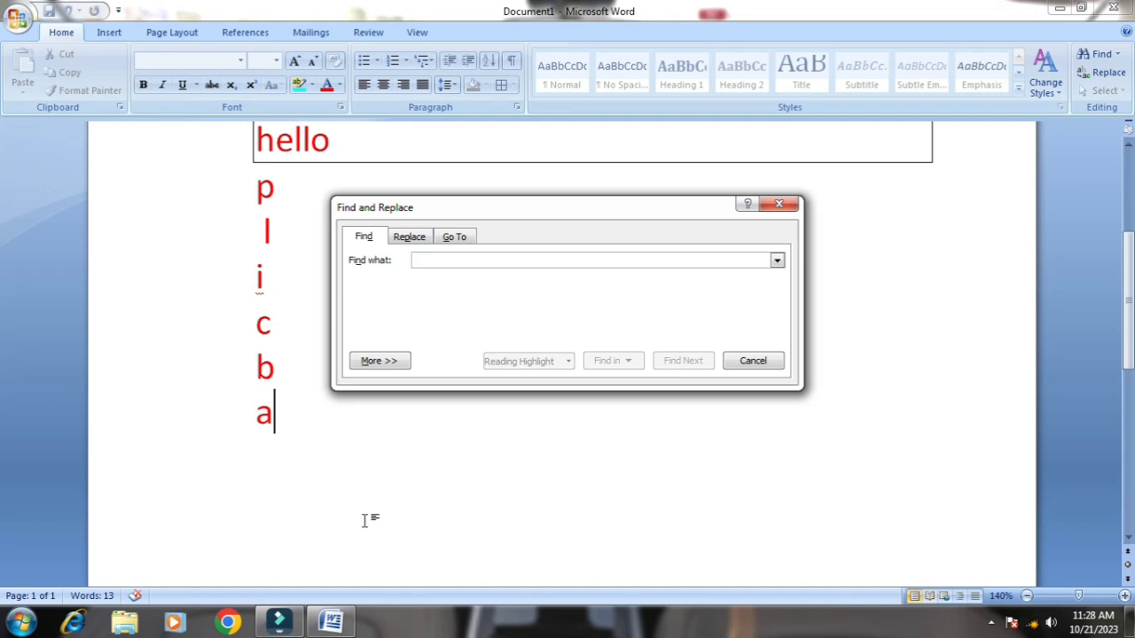
type("hello")
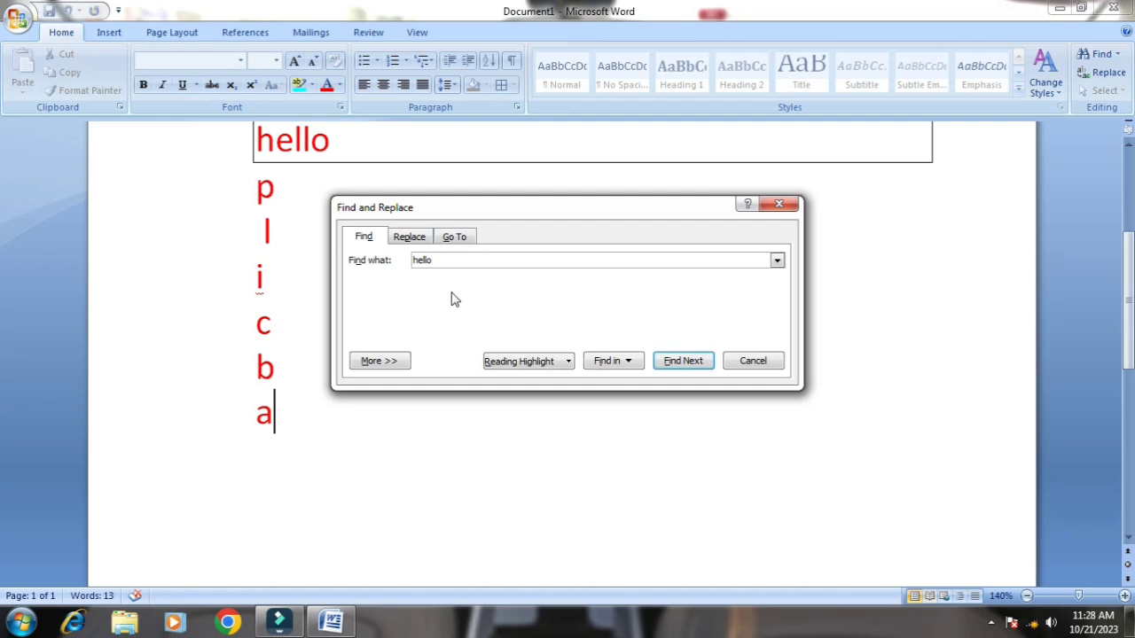
left_click(680, 363)
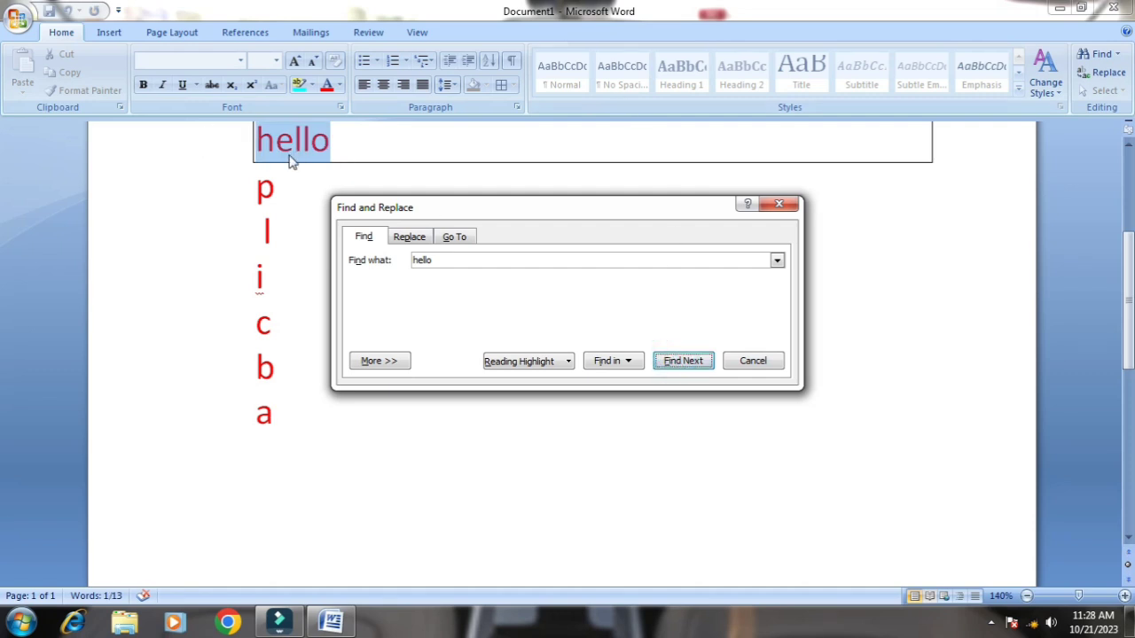
left_click(779, 205)
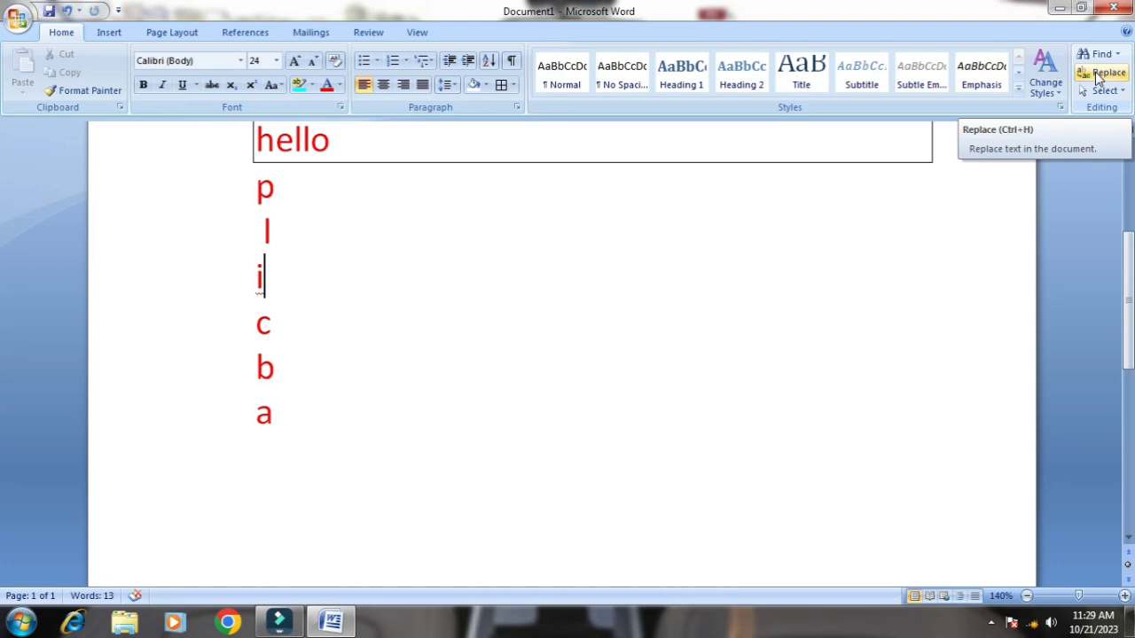
Replace the letter i with z in the document and close the replace dialog
left_click(1099, 76)
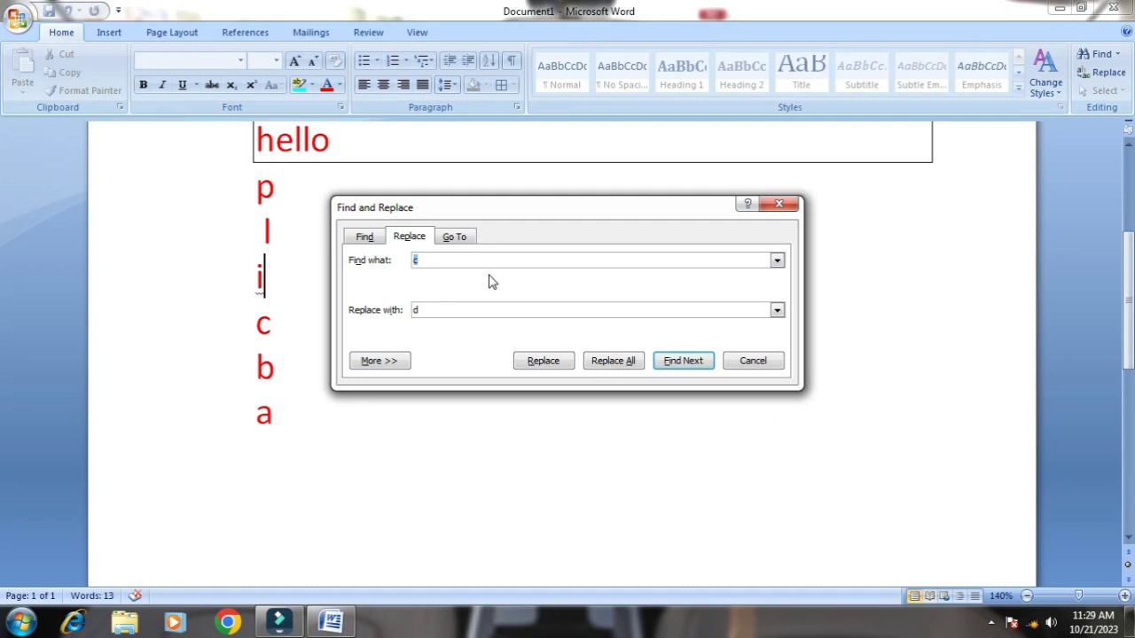
key("BackSpace")
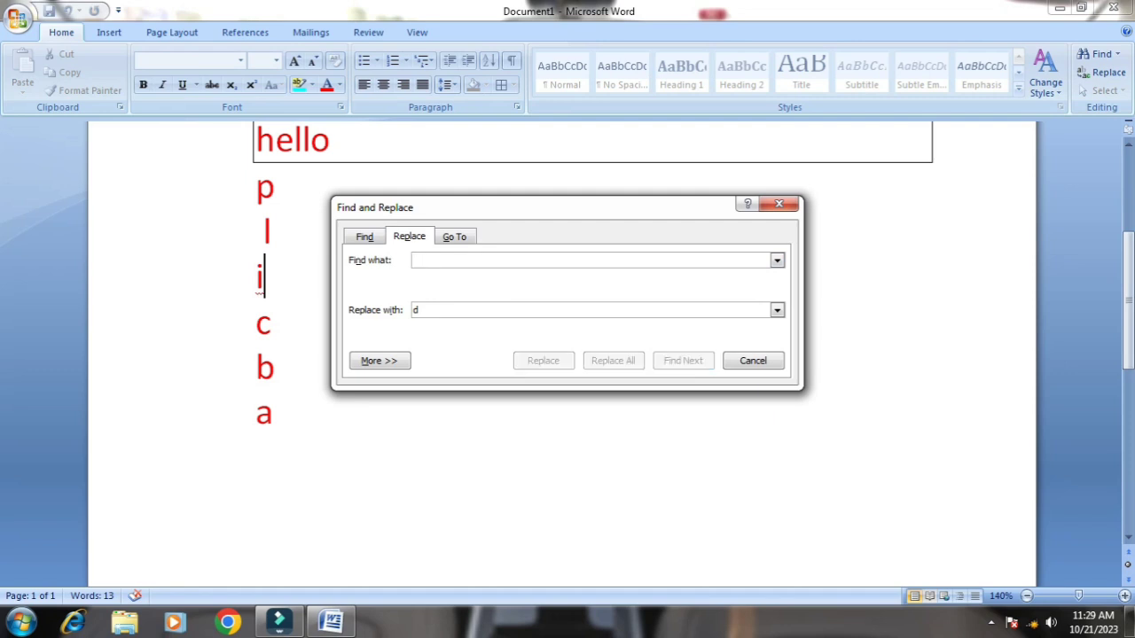
type("i")
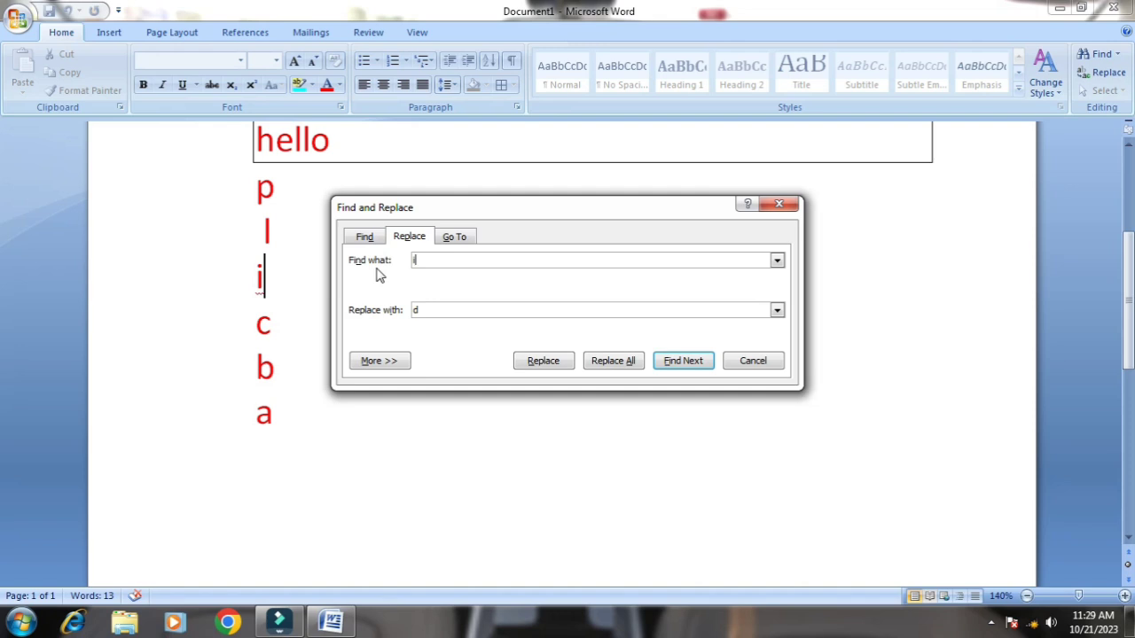
left_click(424, 310)
left_click(536, 370)
left_click(753, 361)
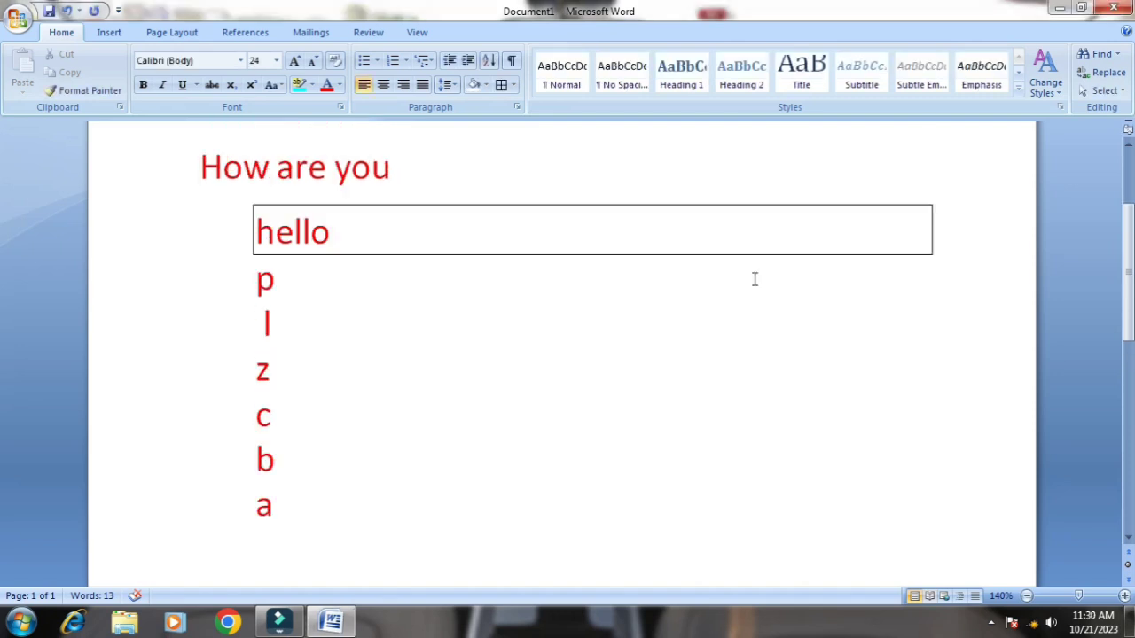
scroll(755, 280, "down", 1)
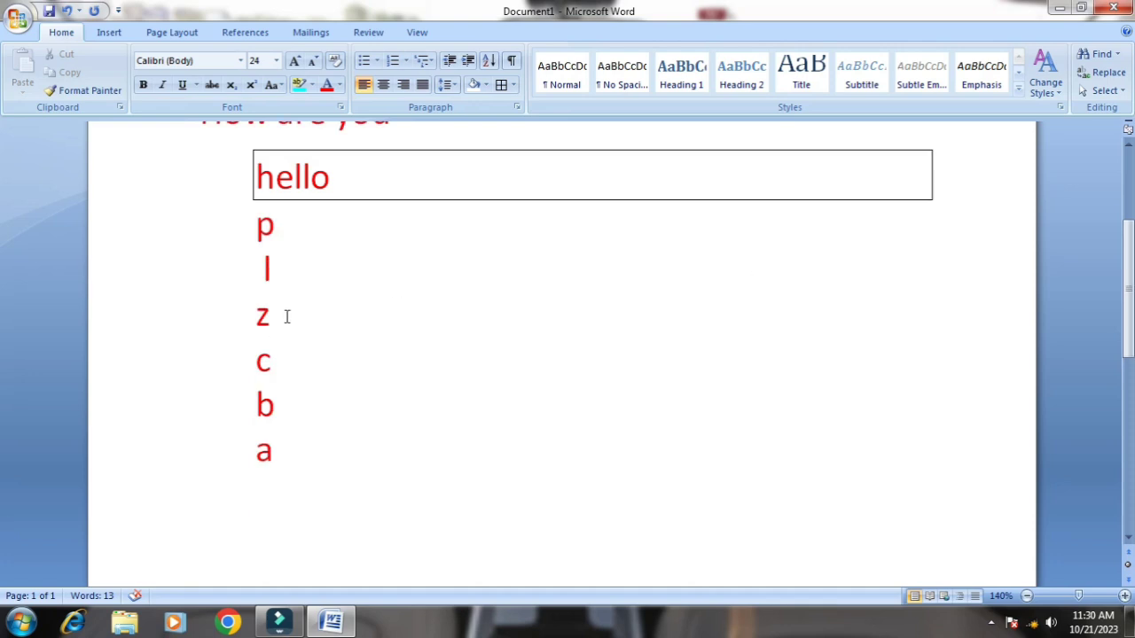
scroll(420, 337, "up", 4)
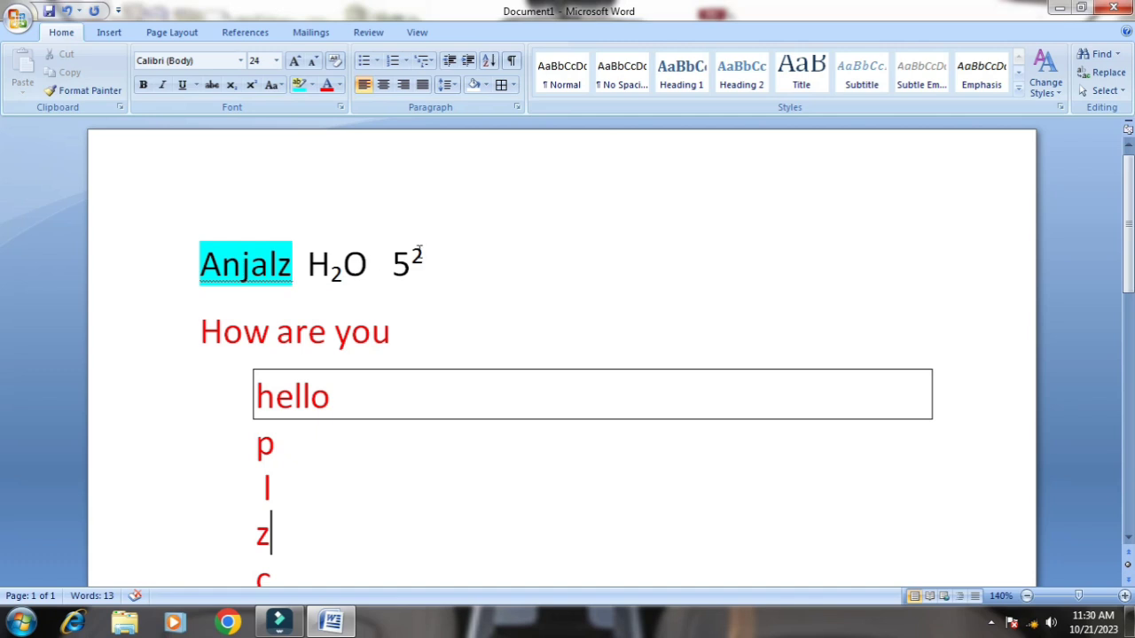
scroll(419, 252, "down", 2)
scroll(419, 252, "down", 2)
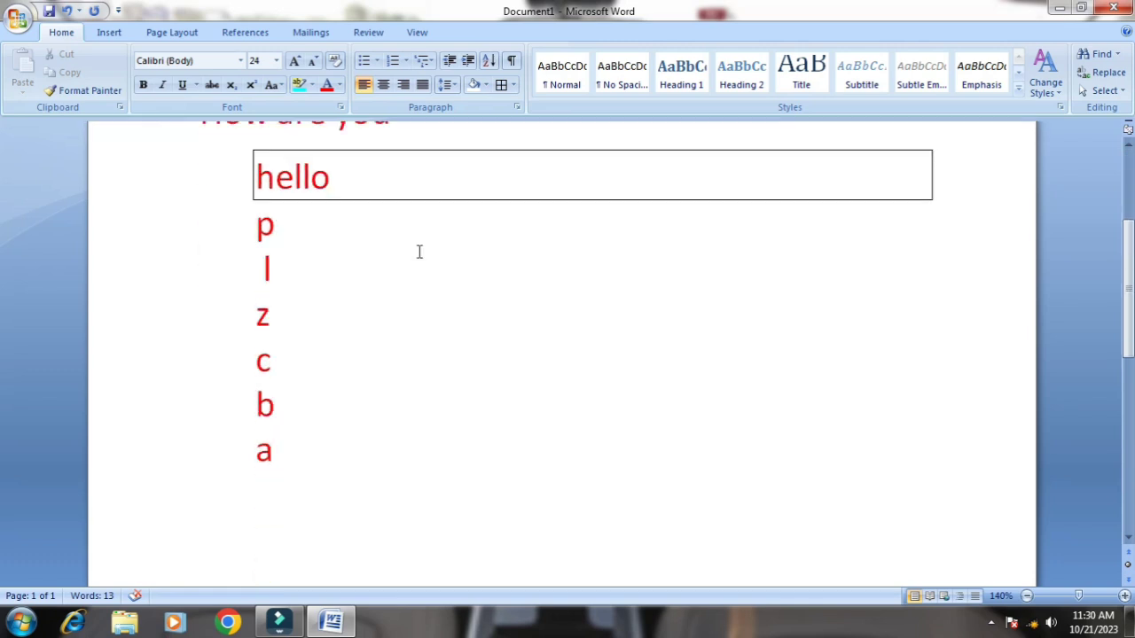
Select all the text in the document and deselect it again
left_click(1104, 90)
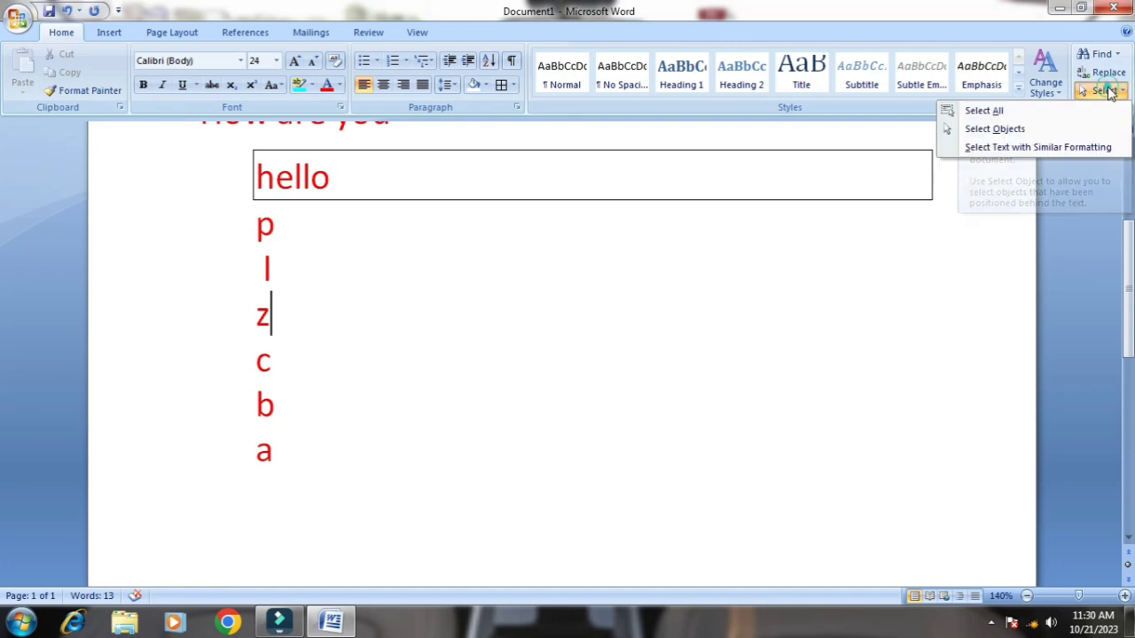
left_click(984, 111)
scroll(297, 246, "up", 4)
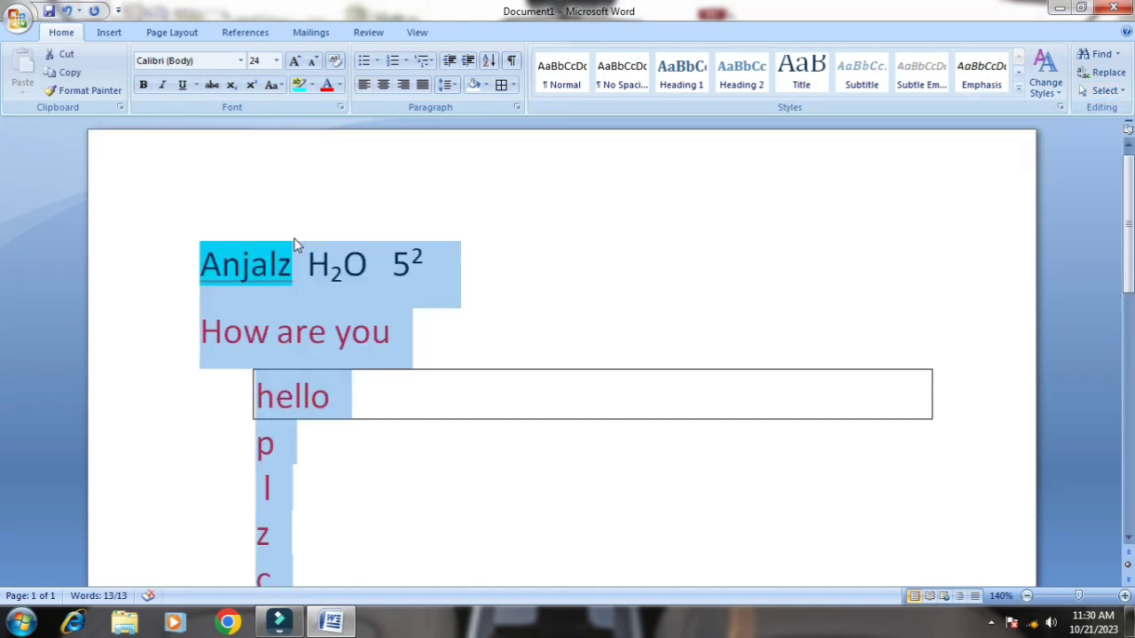
scroll(296, 246, "down", 3)
left_click(798, 306)
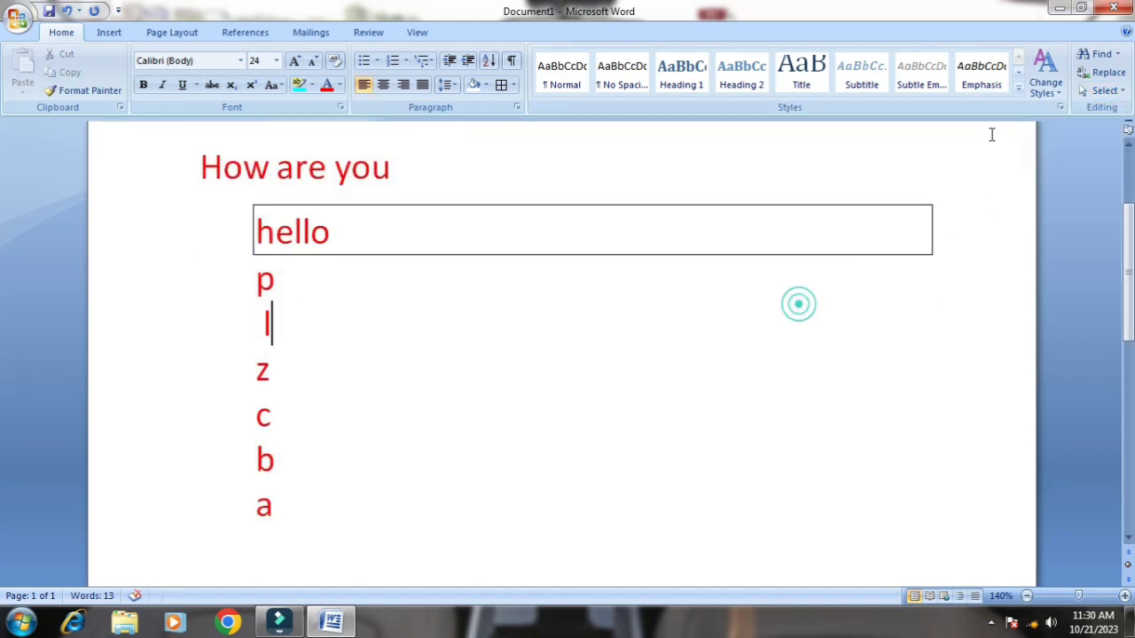
Select all text with formatting similar to the l line, then clear the selection
left_click(1104, 90)
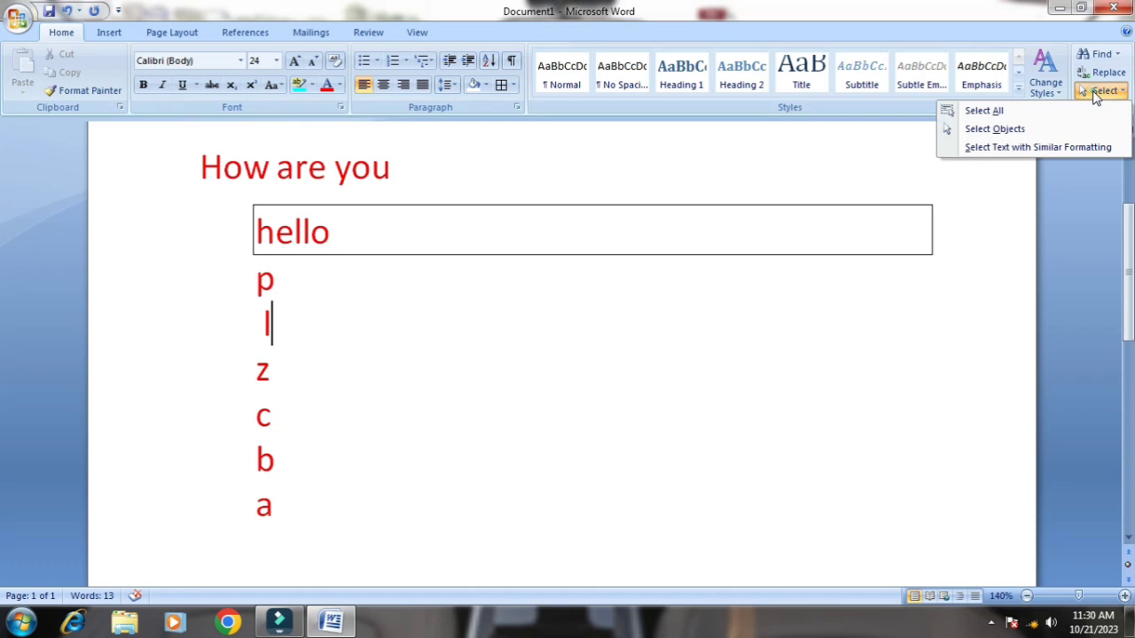
left_click(1032, 151)
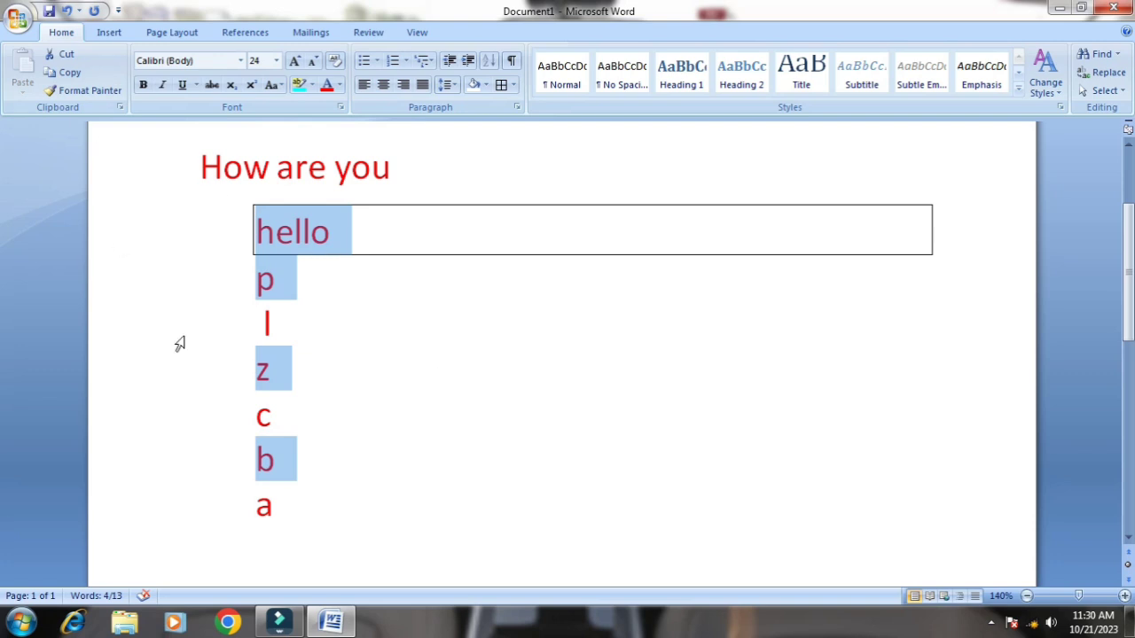
left_click(357, 379)
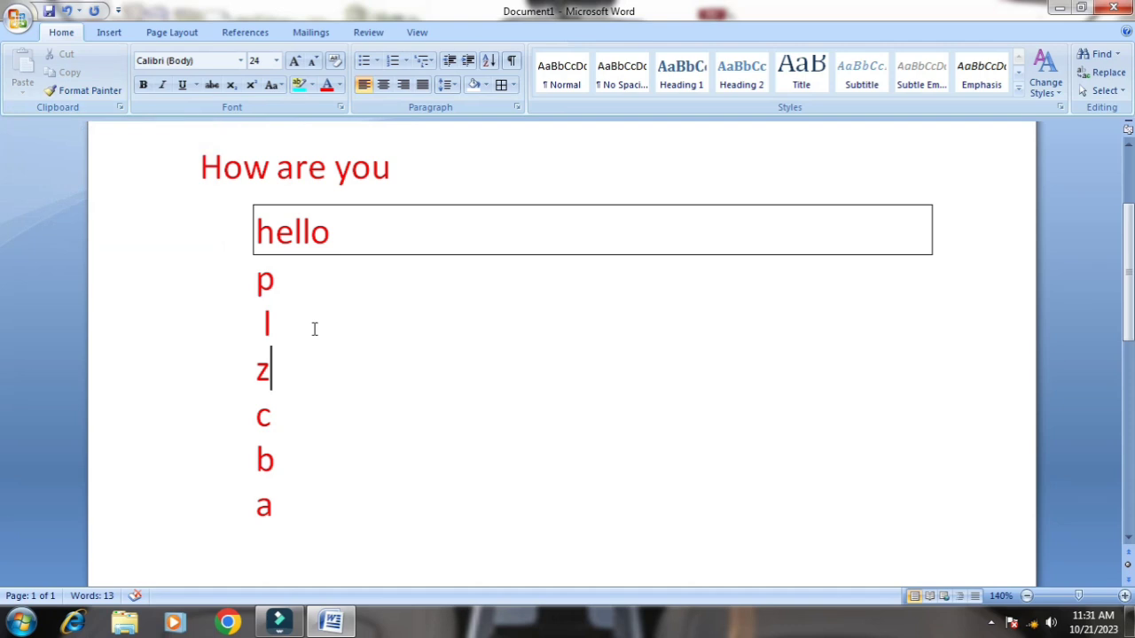
Copy the formatting of H2O onto the line How are you with Format Painter
scroll(314, 329, "up", 3)
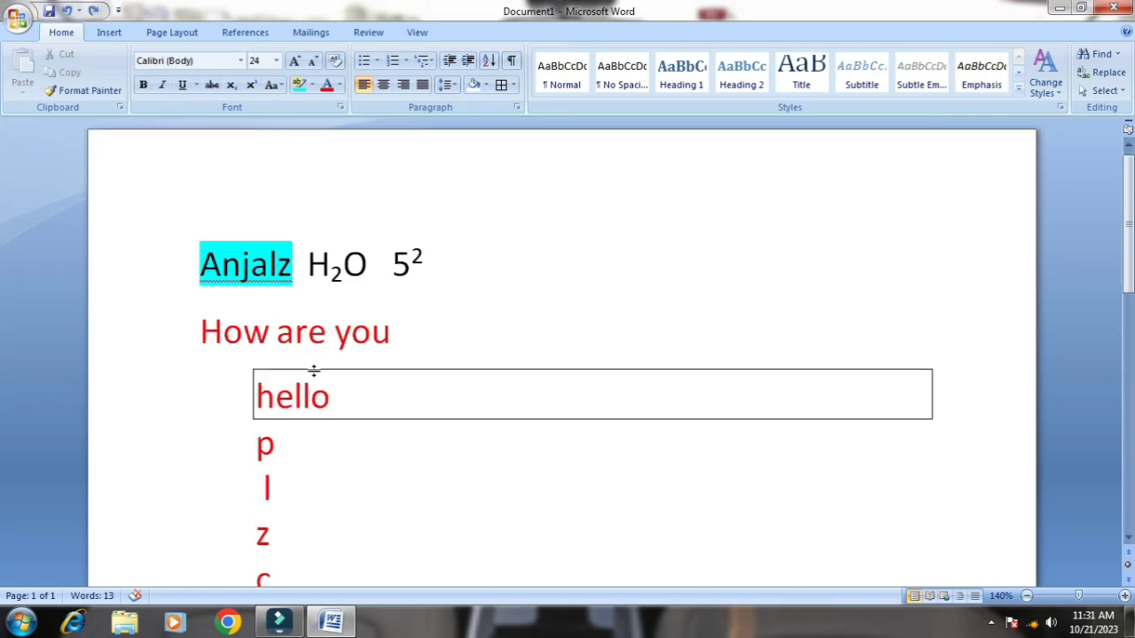
left_click(323, 274)
left_click_drag(306, 275, 370, 280)
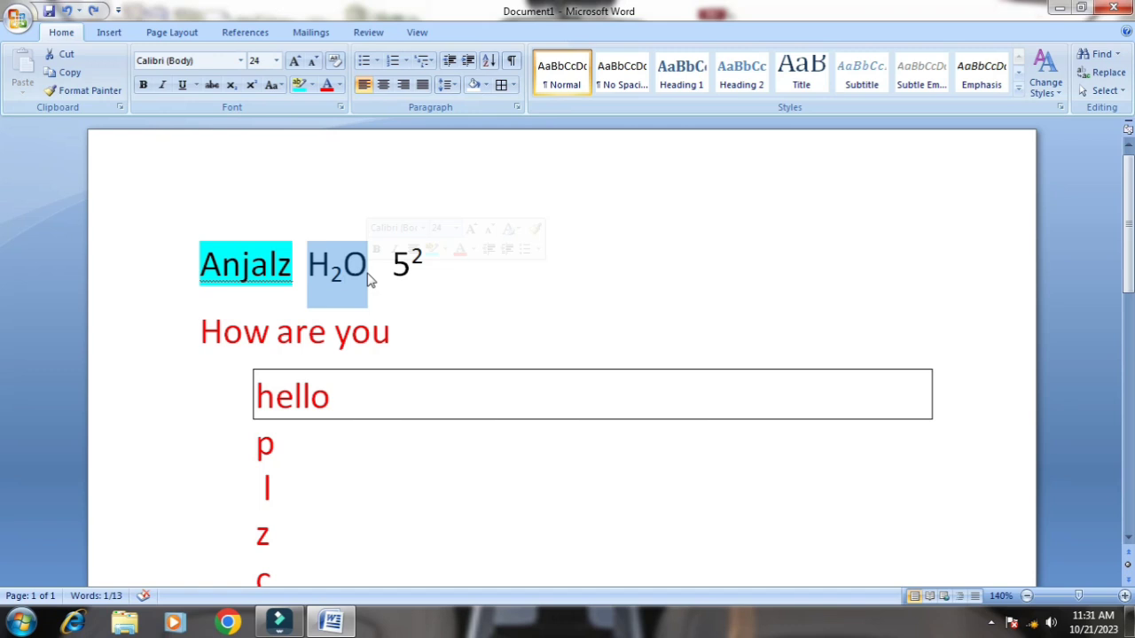
left_click(109, 96)
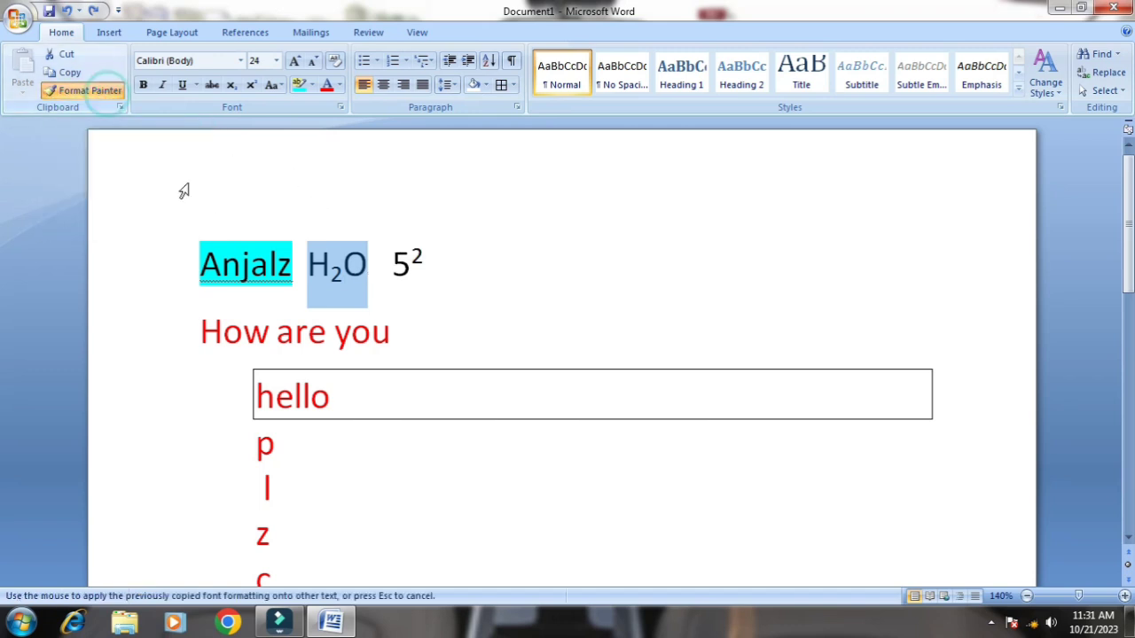
scroll(220, 213, "down", 2)
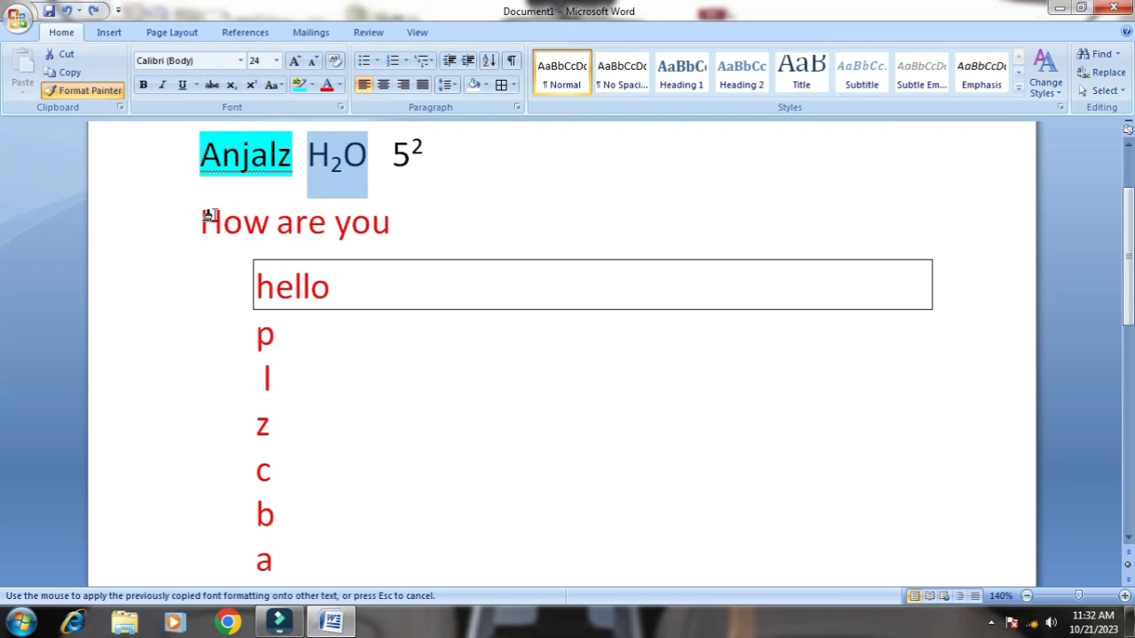
mouse_move(206, 215)
left_mouse_down()
mouse_move(342, 190)
mouse_move(353, 213)
mouse_move(340, 223)
mouse_move(354, 232)
left_mouse_up()
left_click(404, 386)
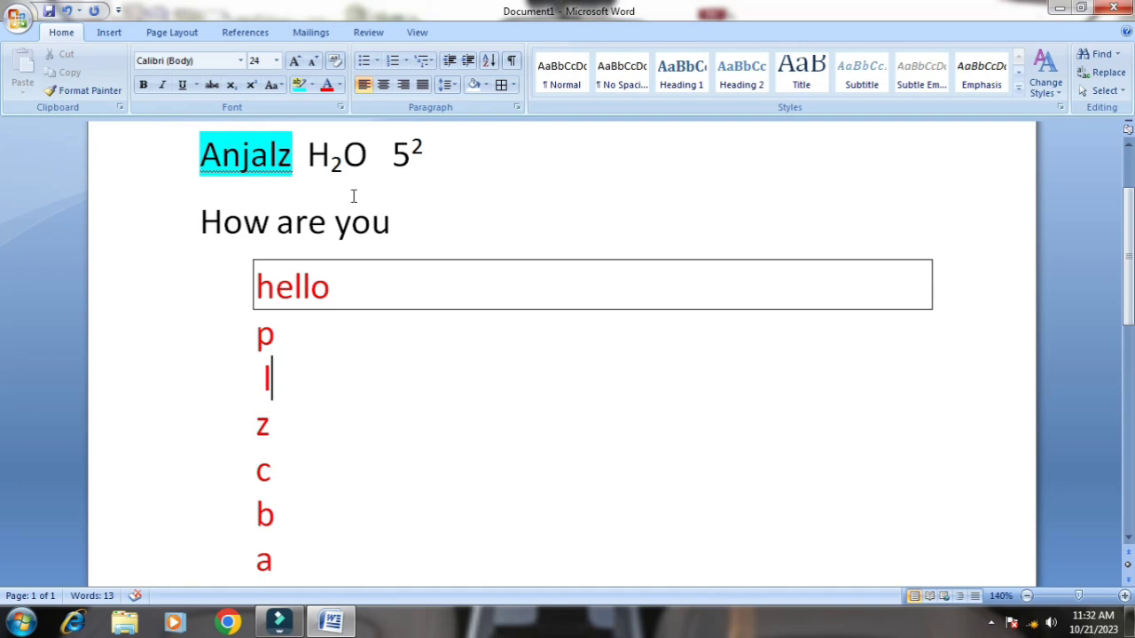
Copy the word How and paste it after How are you on the same line
scroll(347, 213, "up", 1)
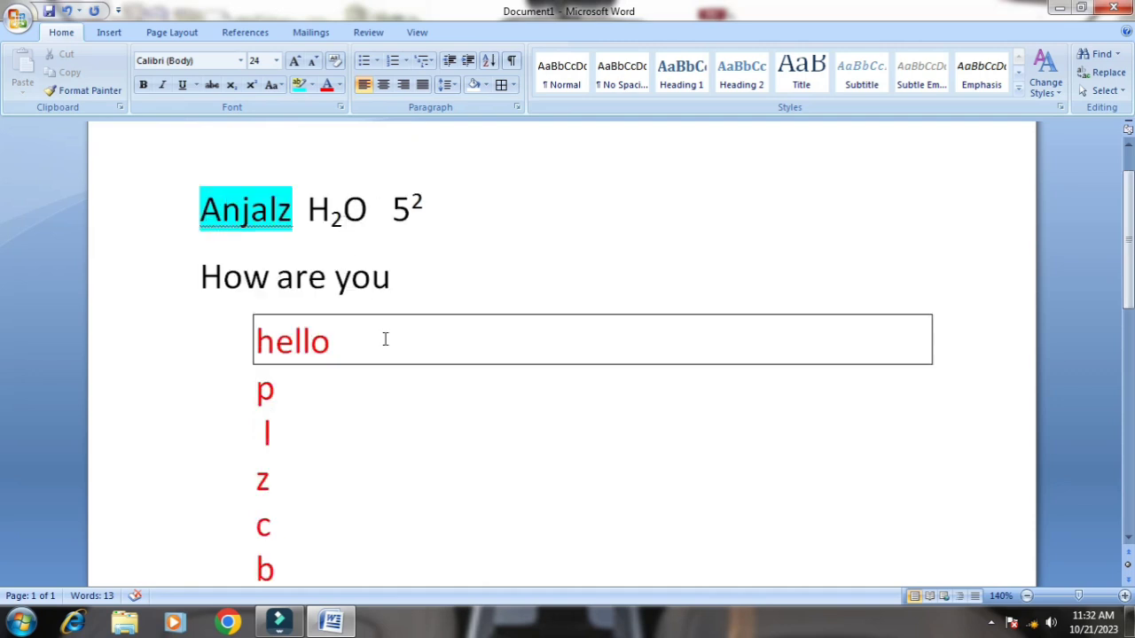
scroll(385, 340, "down", 1)
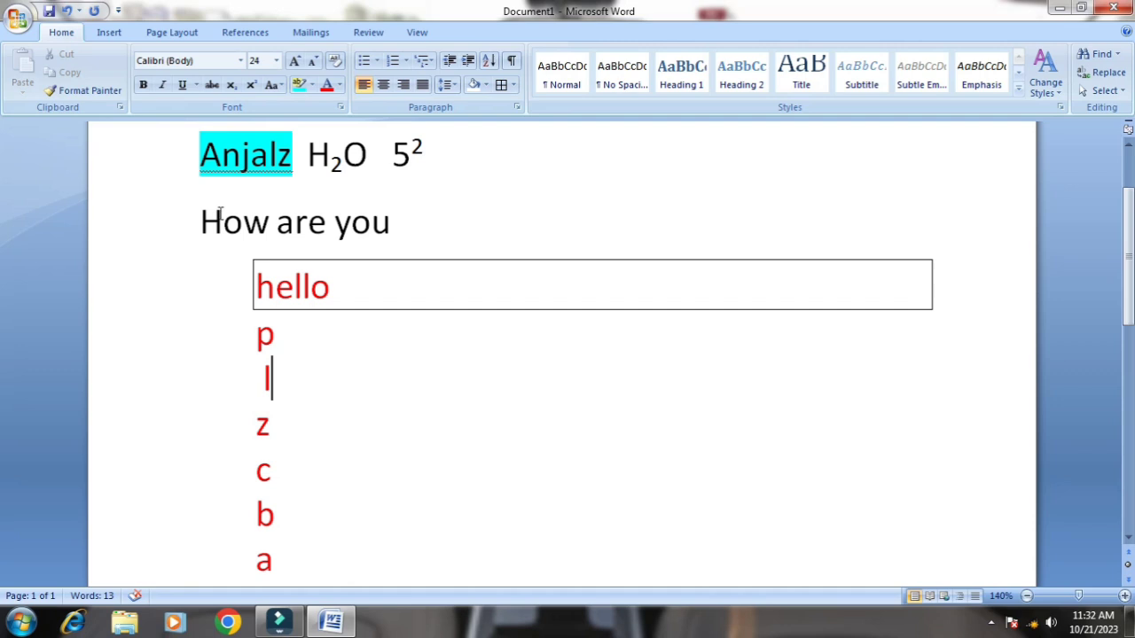
left_click_drag(198, 220, 266, 222)
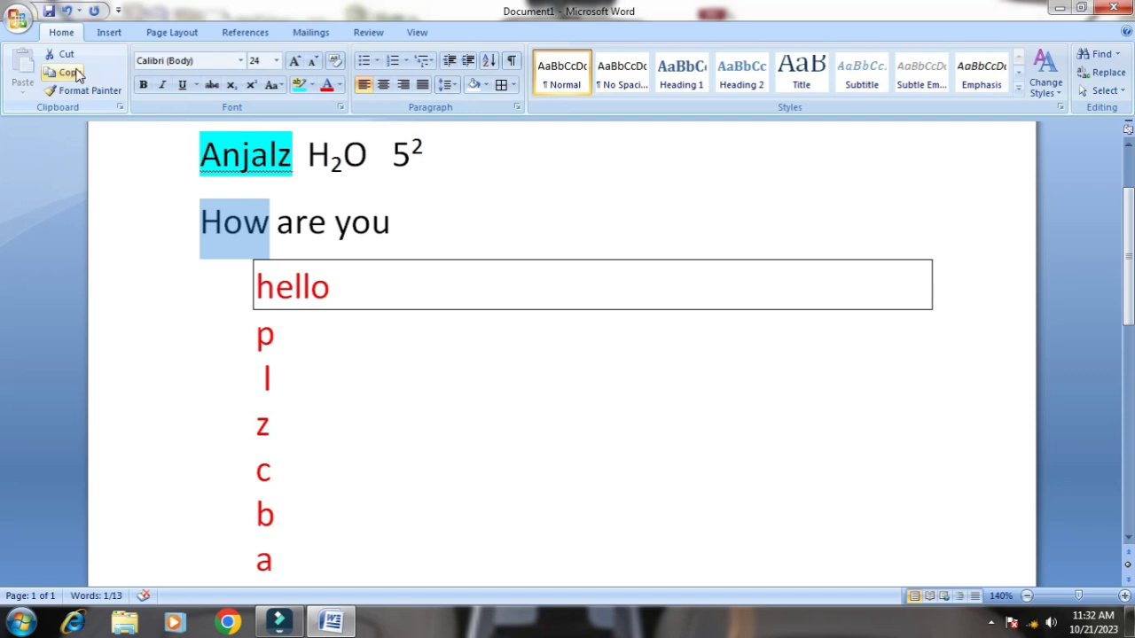
left_click(70, 73)
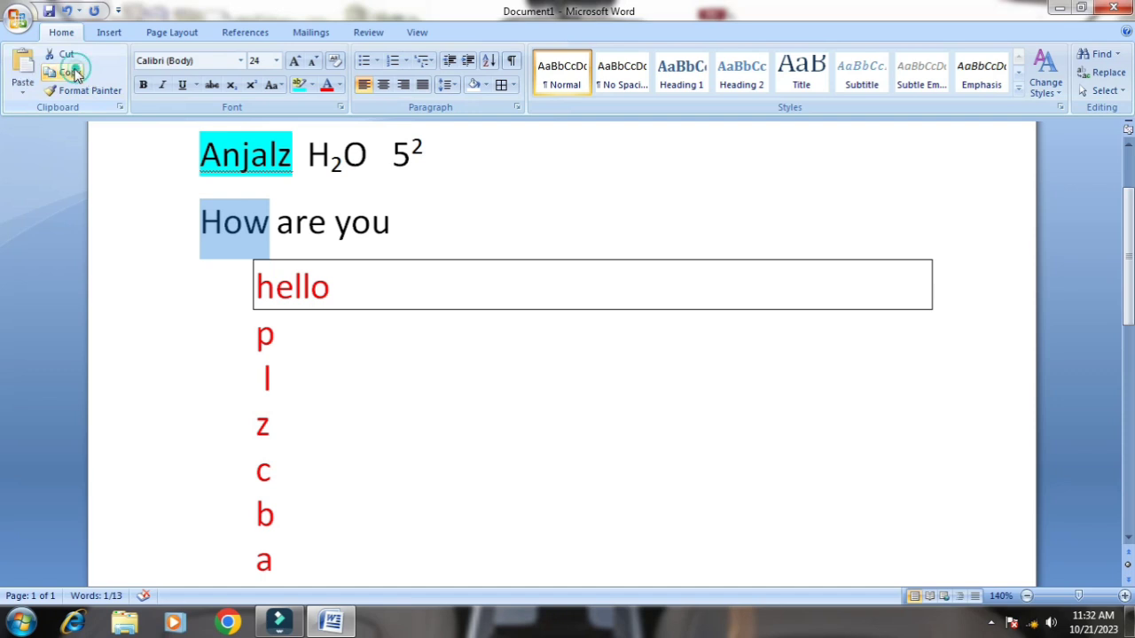
left_click(441, 229)
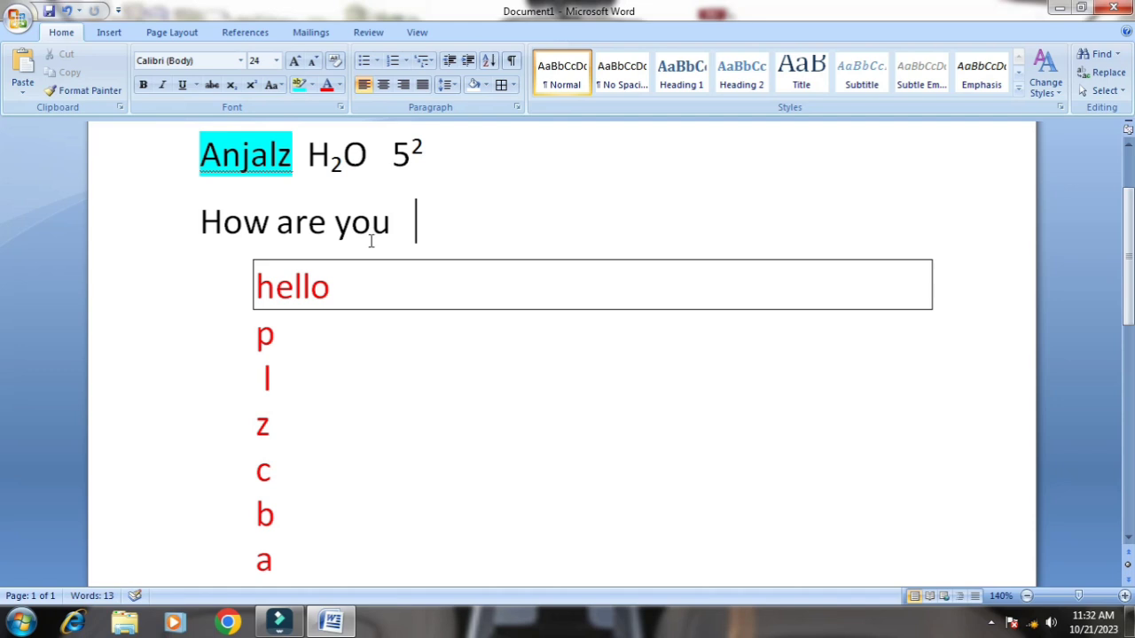
left_click(23, 67)
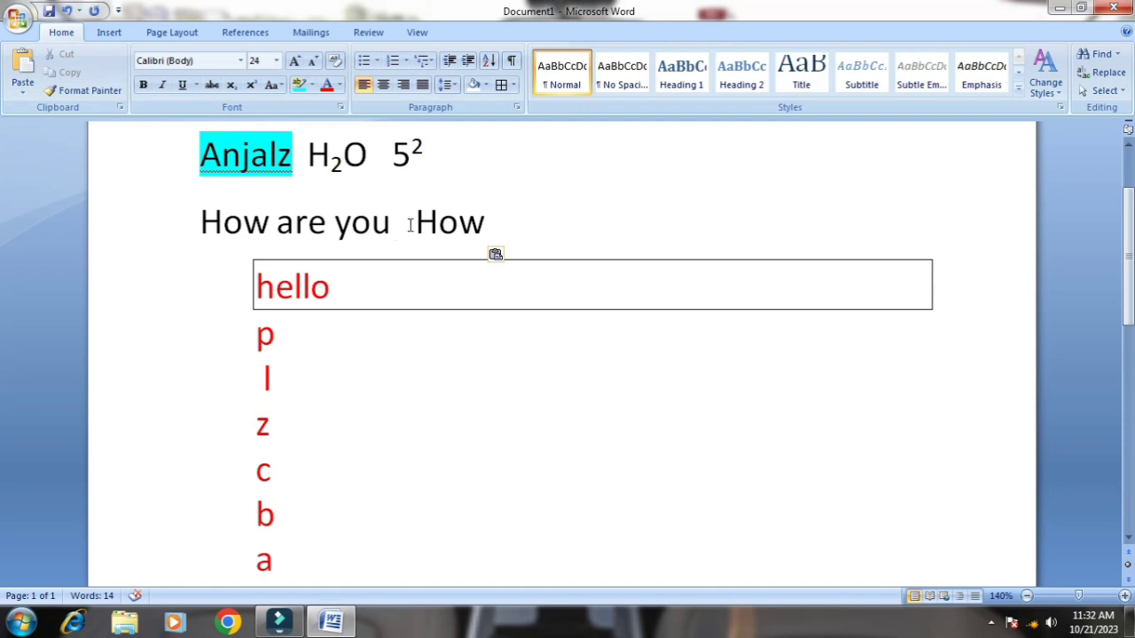
Cut the second How from the end of the How are you line
left_click_drag(409, 224, 446, 261)
left_click(423, 298)
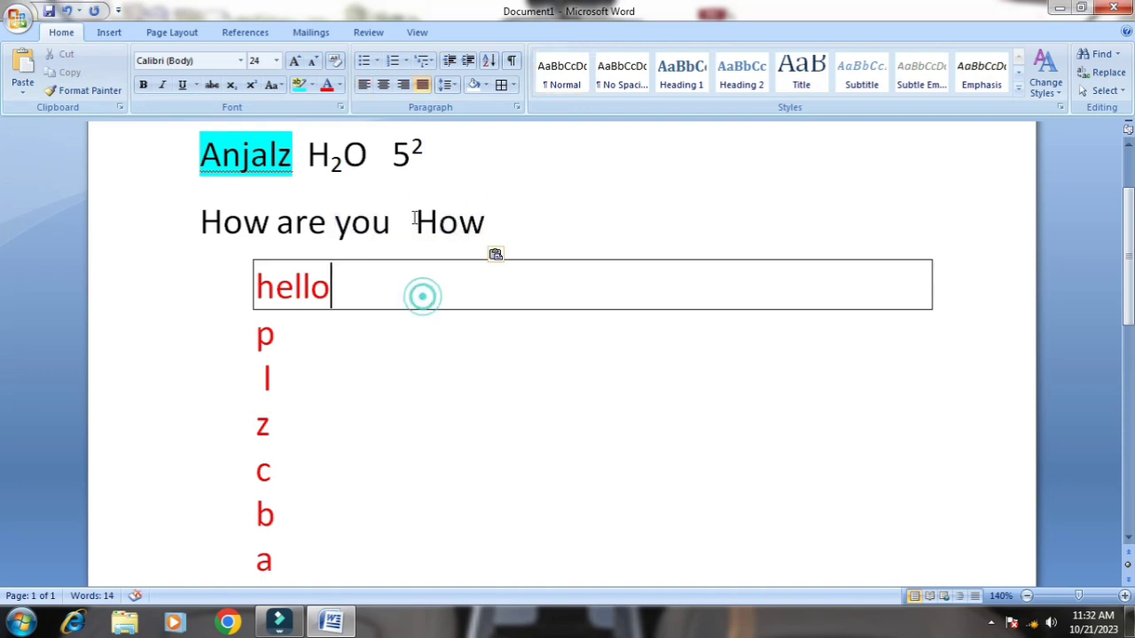
left_click_drag(414, 218, 501, 232)
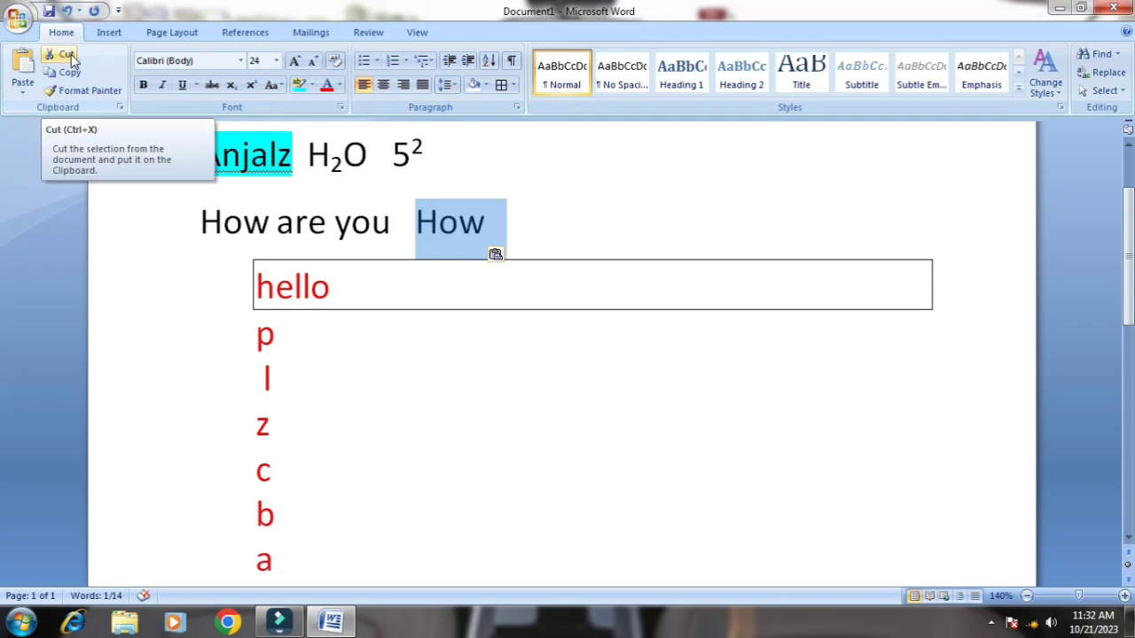
left_click(71, 54)
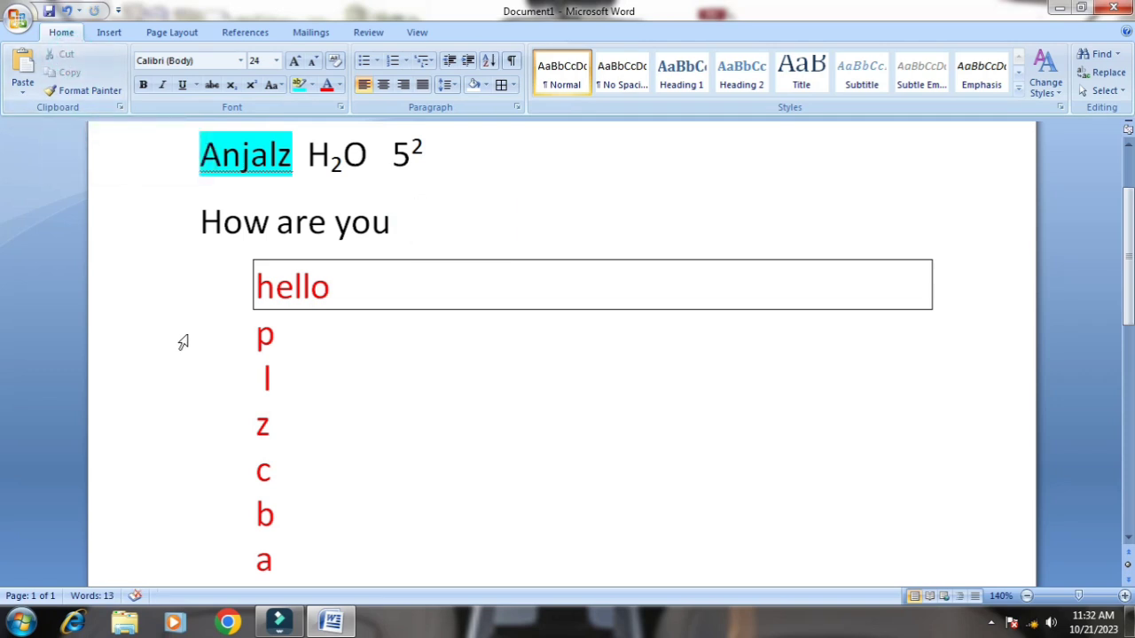